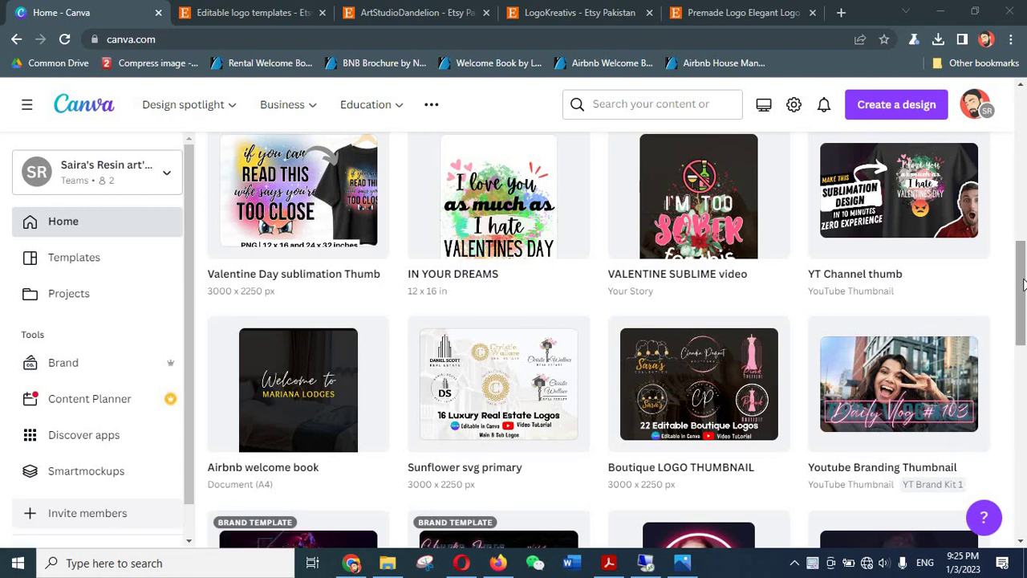
- Scroll the Canva home page down to Recent designs, then switch to the ArtStudioDandelion Etsy tab
{"action": "left_click_drag", "start_coordinate": [1023, 285], "coordinate": [1023, 108]}
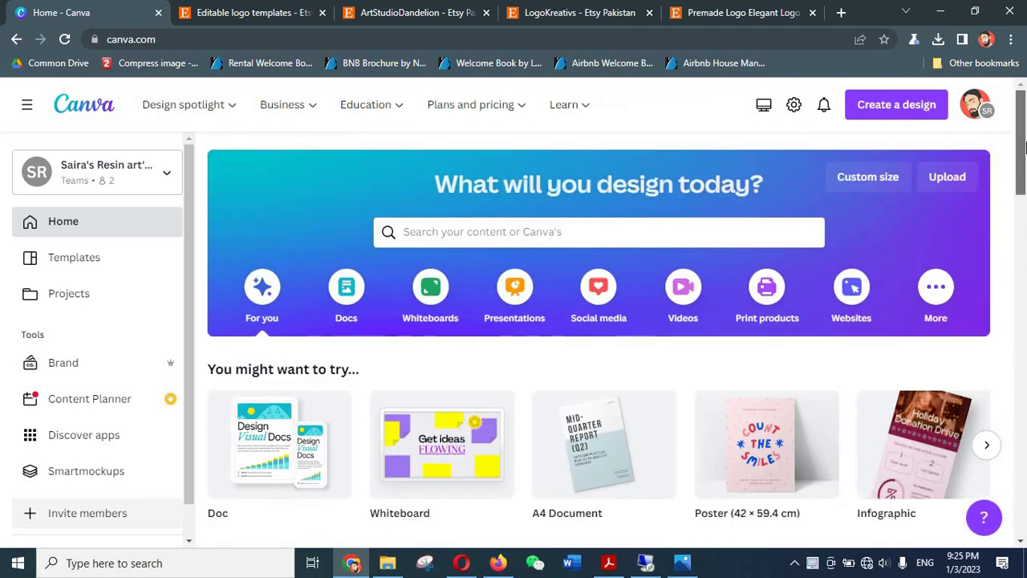
{"action": "scroll", "coordinate": [1024, 152], "scroll_direction": "down", "scroll_amount": 1}
{"action": "left_click_drag", "start_coordinate": [1024, 153], "coordinate": [1023, 189]}
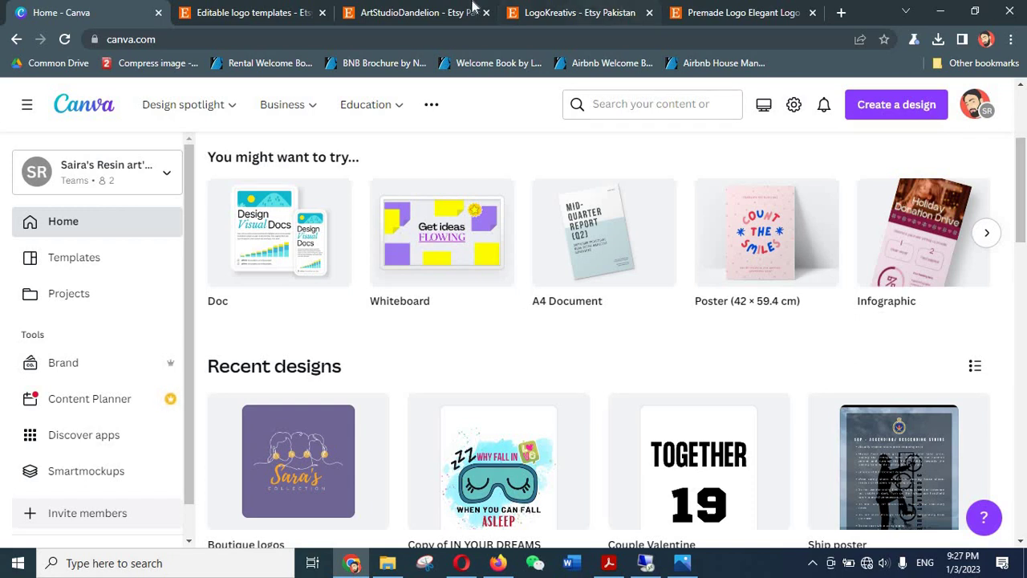
{"action": "left_click", "coordinate": [413, 12]}
- Switch to the 'Editable logo templates' Etsy results and scroll back to the top of the list
{"action": "left_click", "coordinate": [265, 10]}
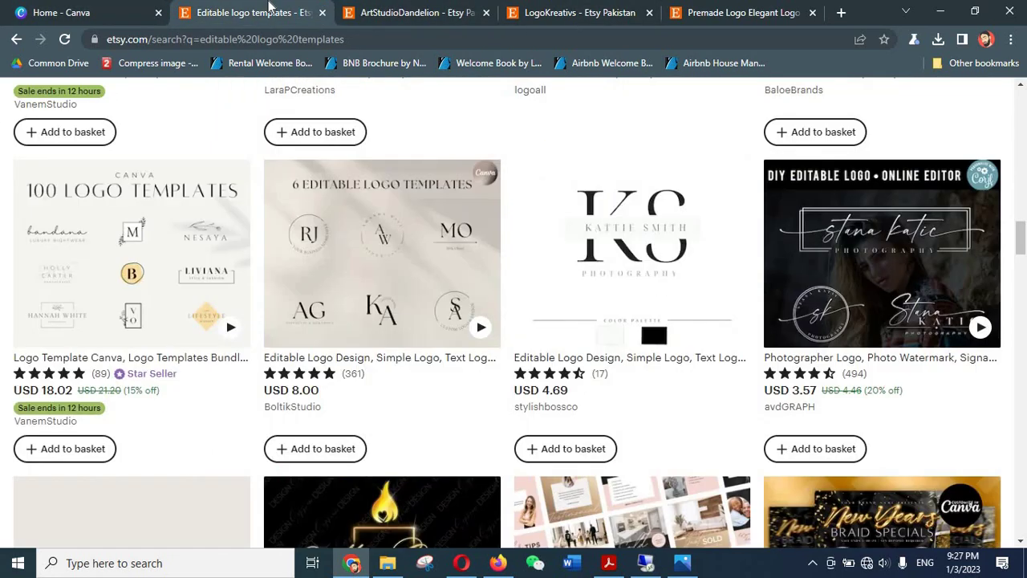
{"action": "scroll", "coordinate": [2, 199], "scroll_direction": "up", "scroll_amount": 8}
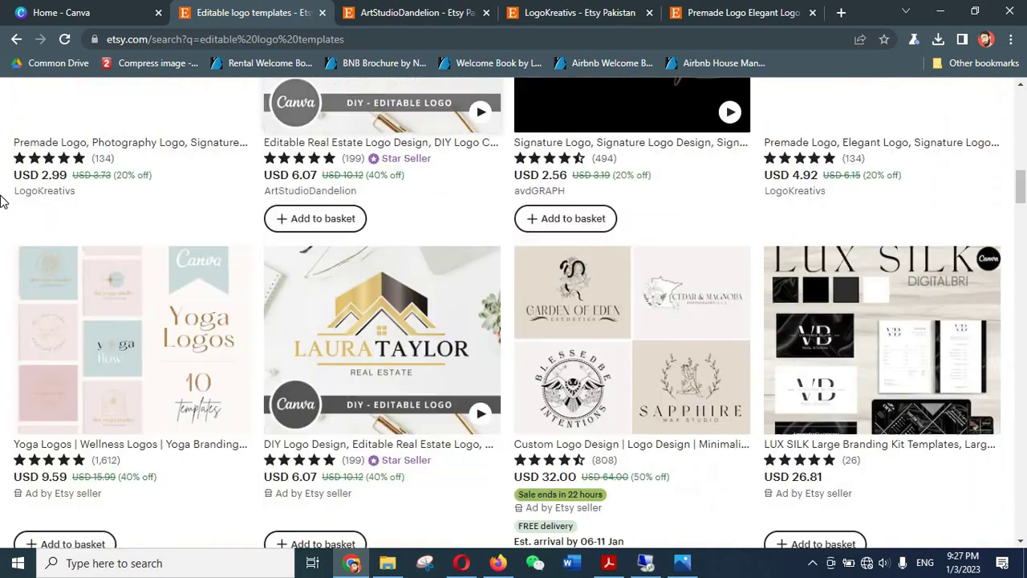
{"action": "scroll", "coordinate": [2, 200], "scroll_direction": "up", "scroll_amount": 10}
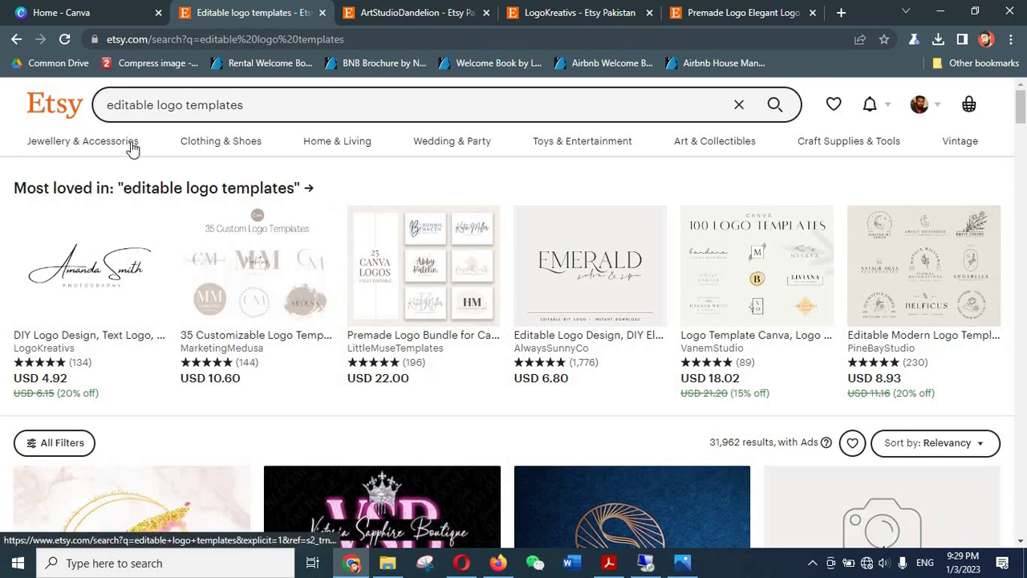
{"action": "left_click_drag", "start_coordinate": [108, 105], "coordinate": [277, 101]}
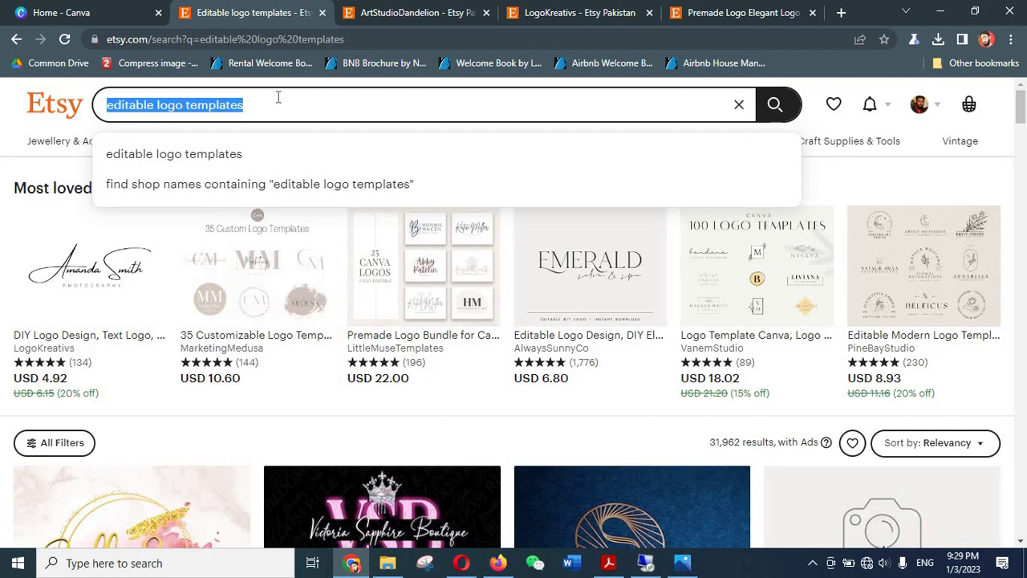
{"action": "left_click", "coordinate": [4, 260]}
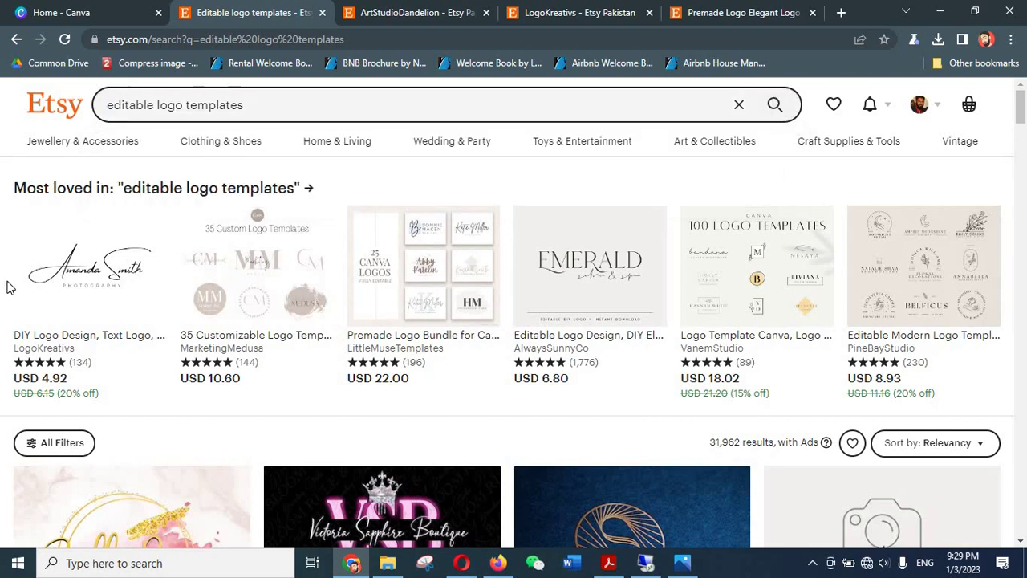
{"action": "scroll", "coordinate": [182, 289], "scroll_direction": "down", "scroll_amount": 2}
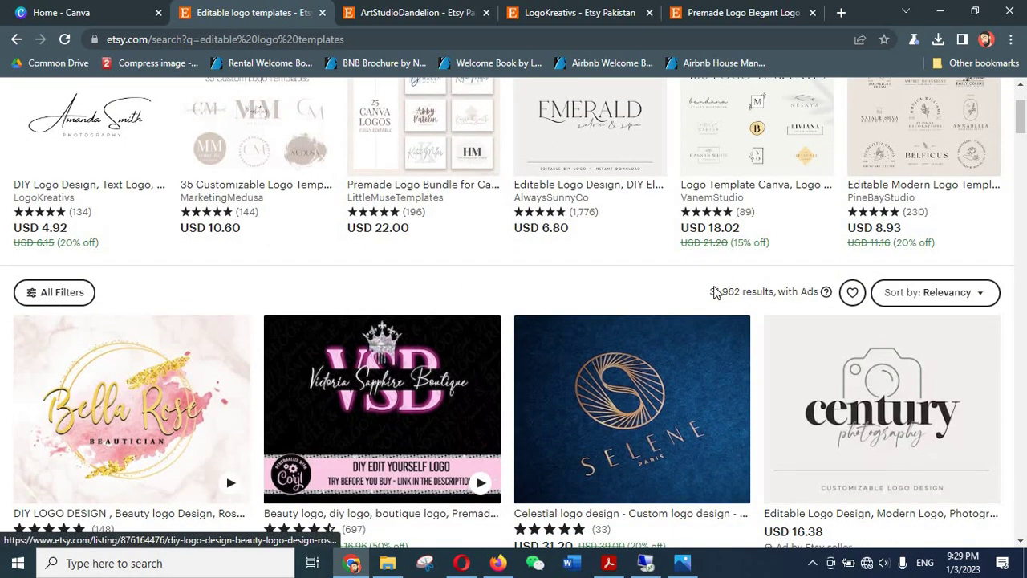
{"action": "left_click_drag", "start_coordinate": [709, 292], "coordinate": [805, 292]}
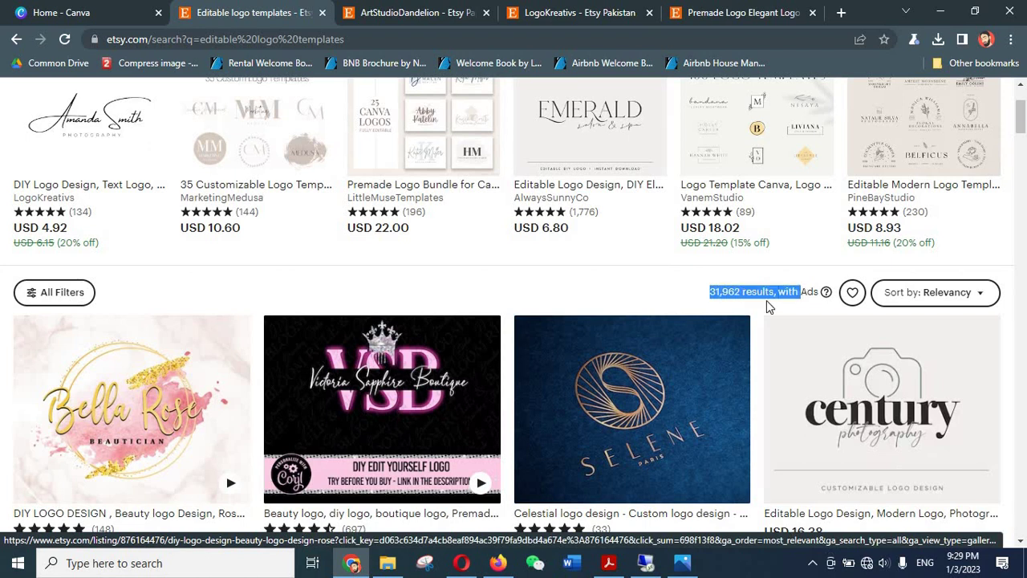
{"action": "left_click", "coordinate": [766, 300]}
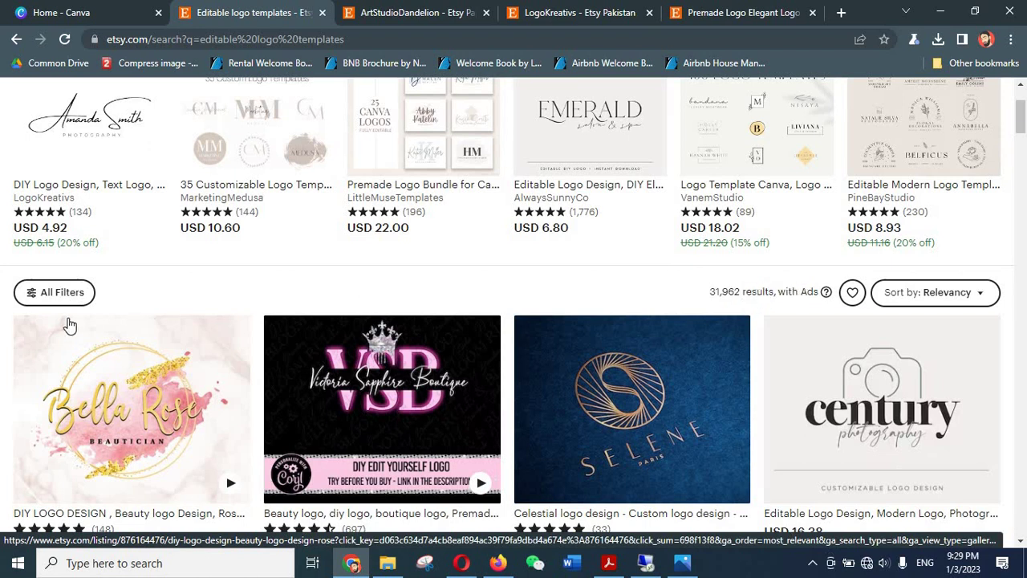
{"action": "scroll", "coordinate": [3, 333], "scroll_direction": "up", "scroll_amount": 3}
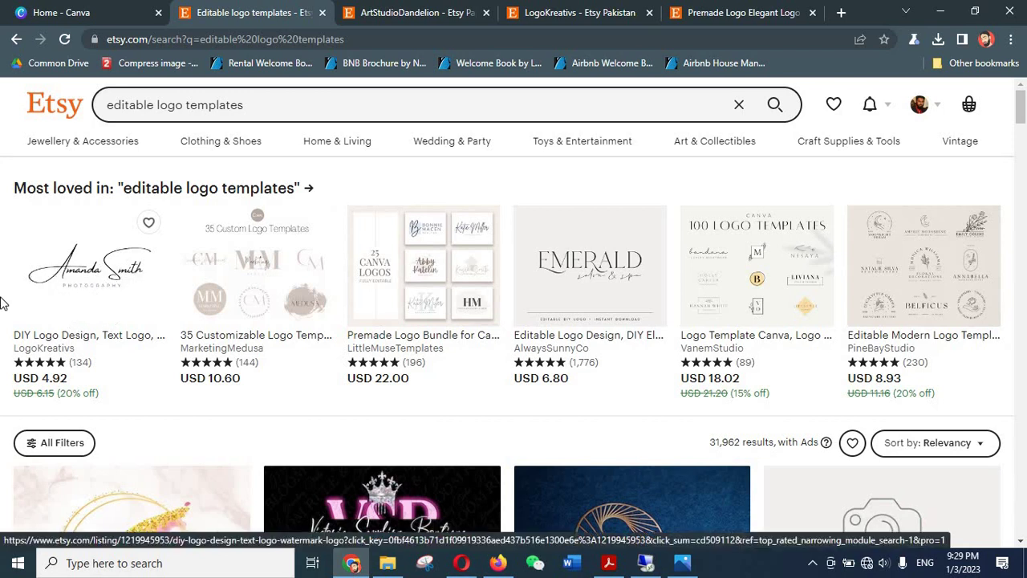
{"action": "scroll", "coordinate": [2, 317], "scroll_direction": "down", "scroll_amount": 4}
{"action": "scroll", "coordinate": [2, 317], "scroll_direction": "down", "scroll_amount": 4}
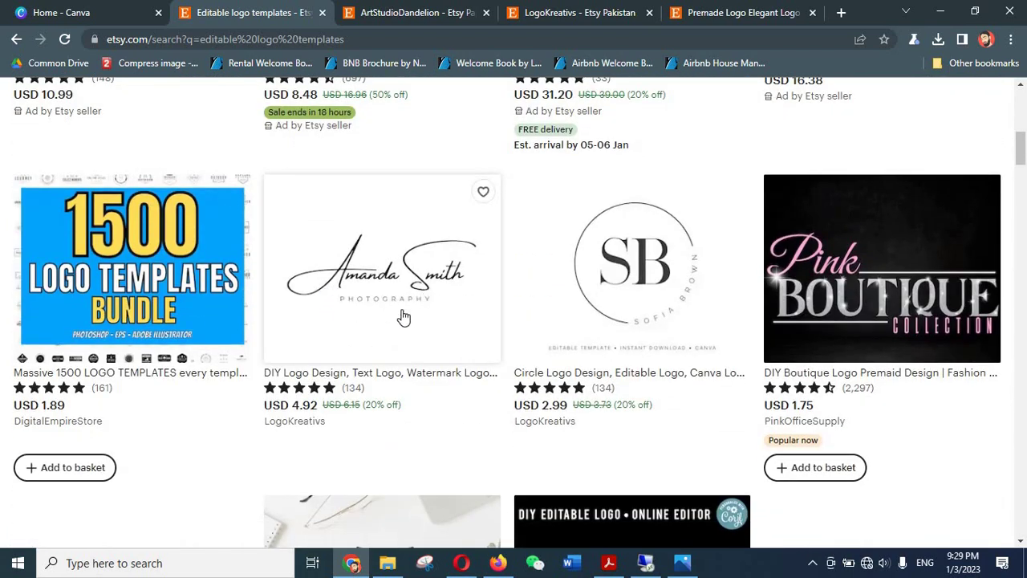
{"action": "scroll", "coordinate": [747, 322], "scroll_direction": "down", "scroll_amount": 4}
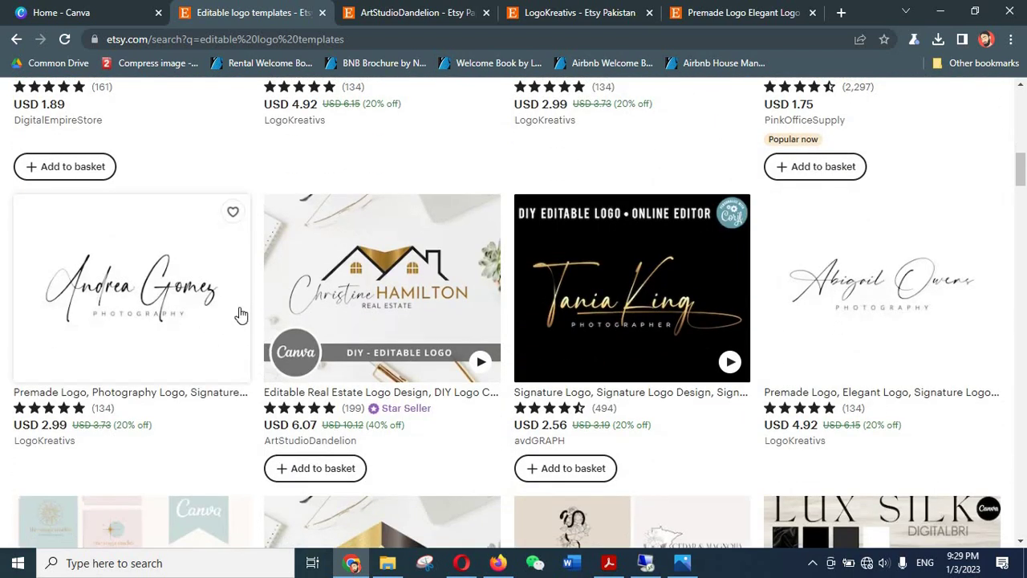
{"action": "scroll", "coordinate": [562, 307], "scroll_direction": "down", "scroll_amount": 3}
{"action": "scroll", "coordinate": [42, 234], "scroll_direction": "down", "scroll_amount": 4}
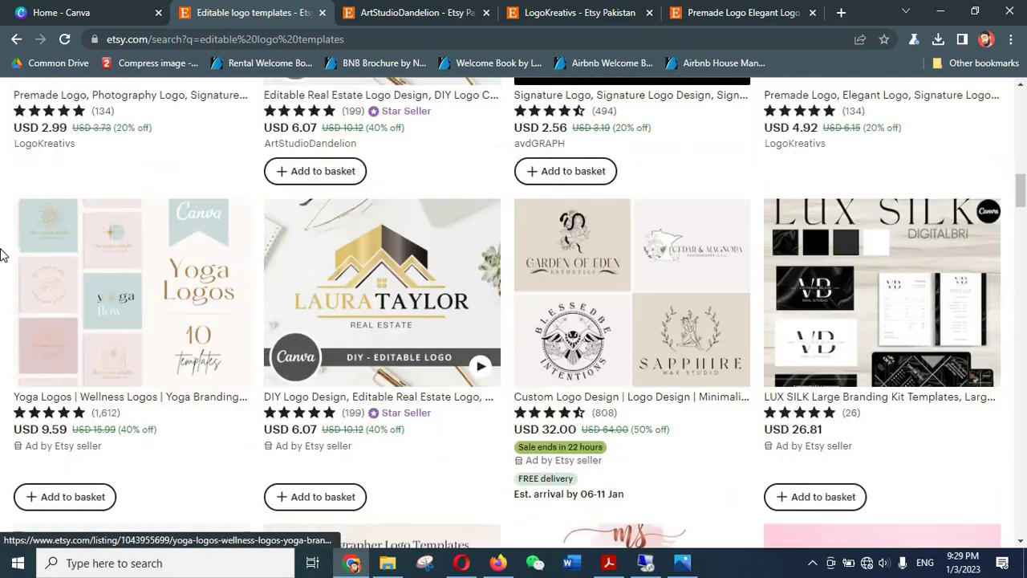
{"action": "scroll", "coordinate": [77, 432], "scroll_direction": "up", "scroll_amount": 7}
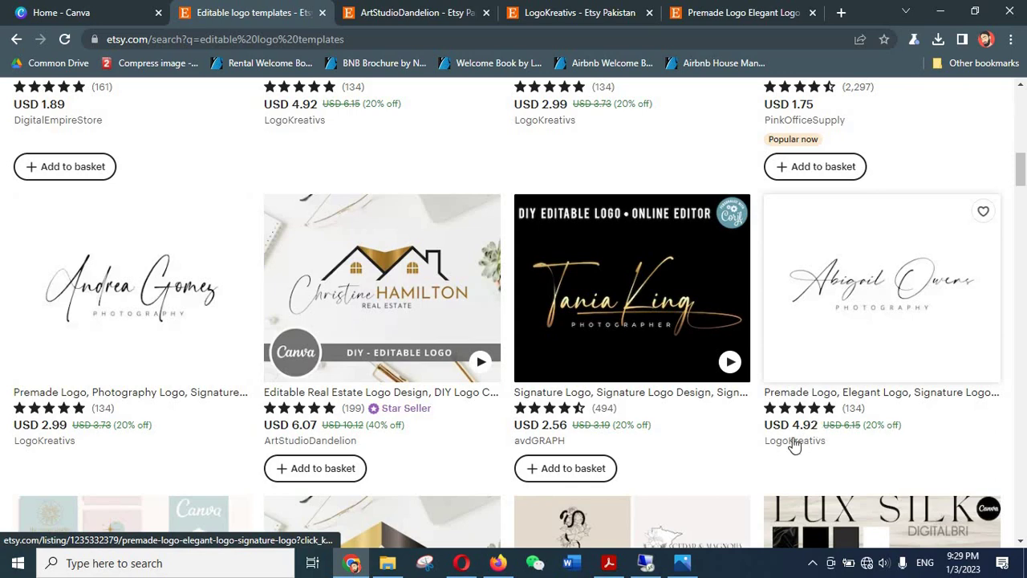
{"action": "scroll", "coordinate": [990, 339], "scroll_direction": "down", "scroll_amount": 5}
{"action": "scroll", "coordinate": [1025, 317], "scroll_direction": "down", "scroll_amount": 3}
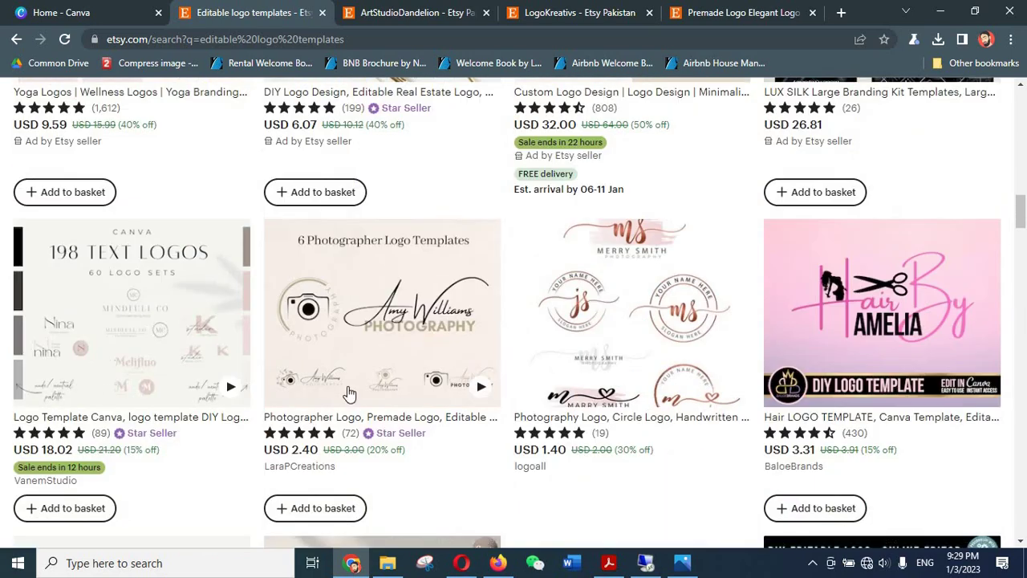
{"action": "scroll", "coordinate": [3, 358], "scroll_direction": "down", "scroll_amount": 5}
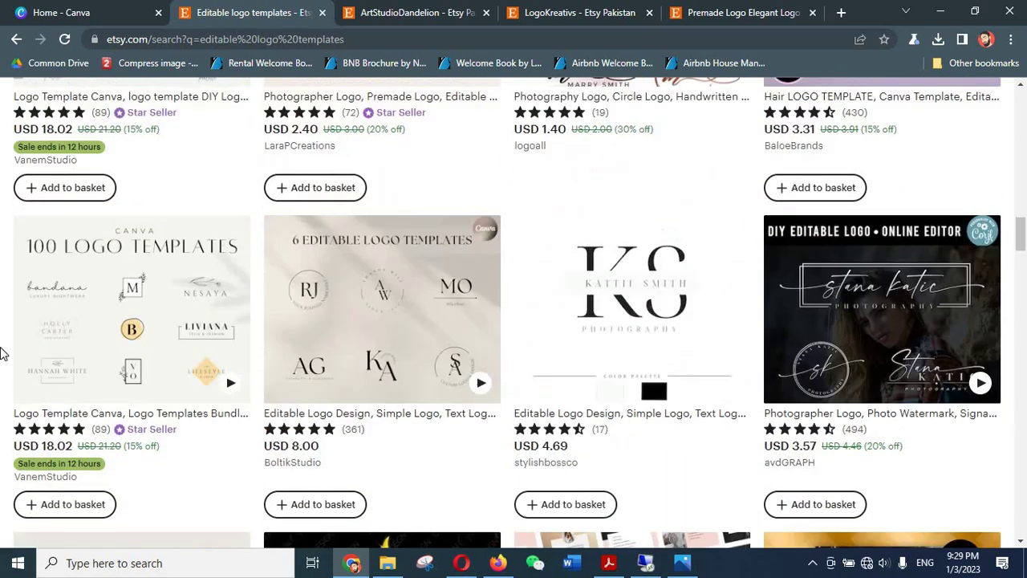
{"action": "scroll", "coordinate": [2, 353], "scroll_direction": "up", "scroll_amount": 12}
{"action": "scroll", "coordinate": [2, 351], "scroll_direction": "up", "scroll_amount": 10}
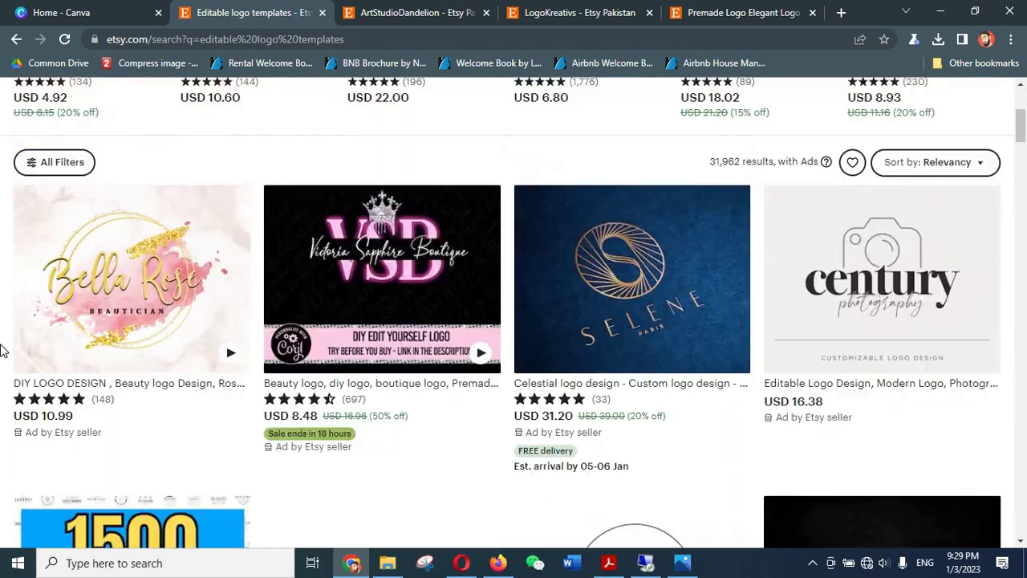
- Browse the LogoKreativs shop page, scrolling through its listings
{"action": "left_click", "coordinate": [623, 10]}
{"action": "scroll", "coordinate": [2, 419], "scroll_direction": "down", "scroll_amount": 4}
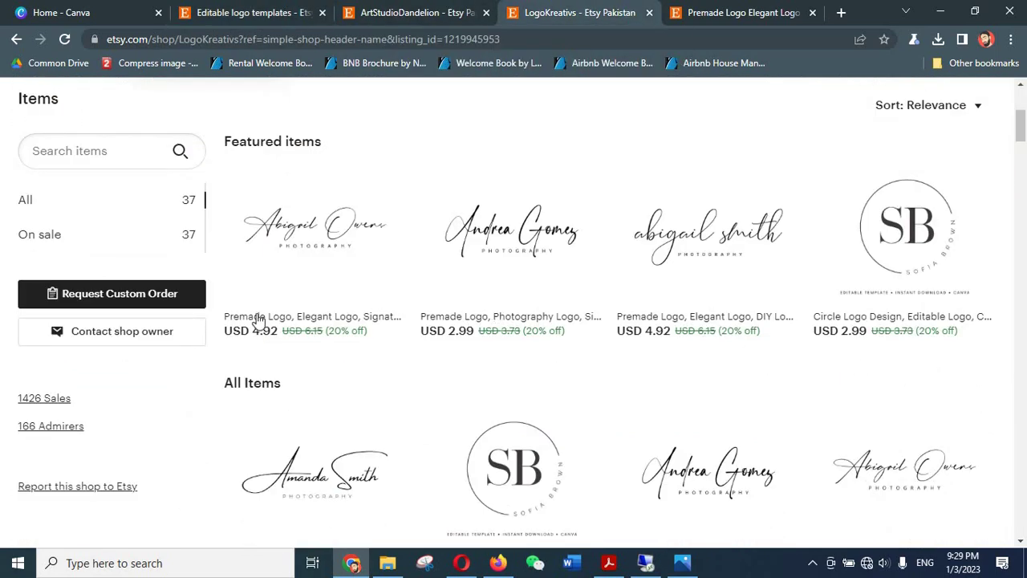
{"action": "scroll", "coordinate": [260, 300], "scroll_direction": "up", "scroll_amount": 4}
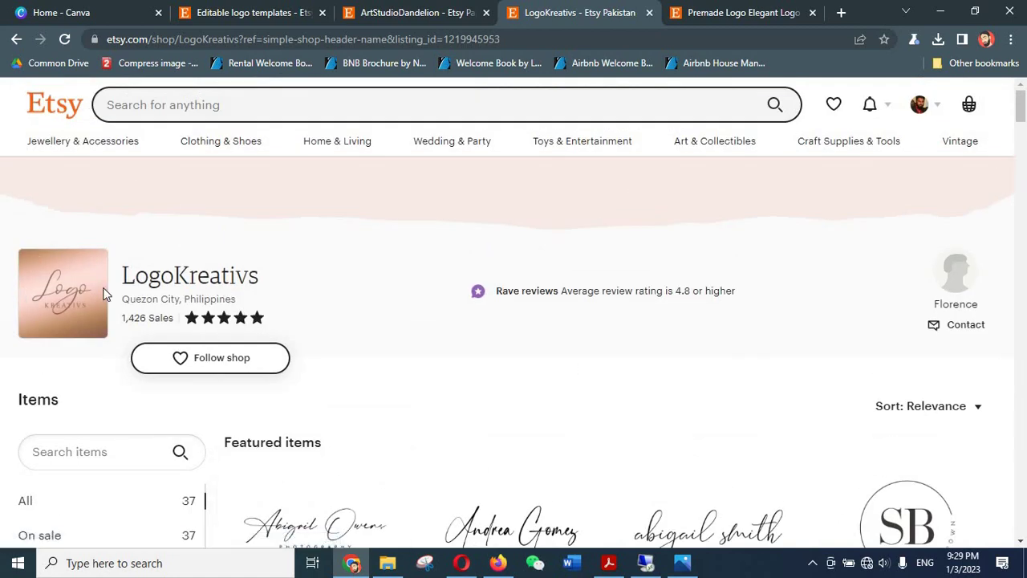
{"action": "scroll", "coordinate": [516, 359], "scroll_direction": "down", "scroll_amount": 4}
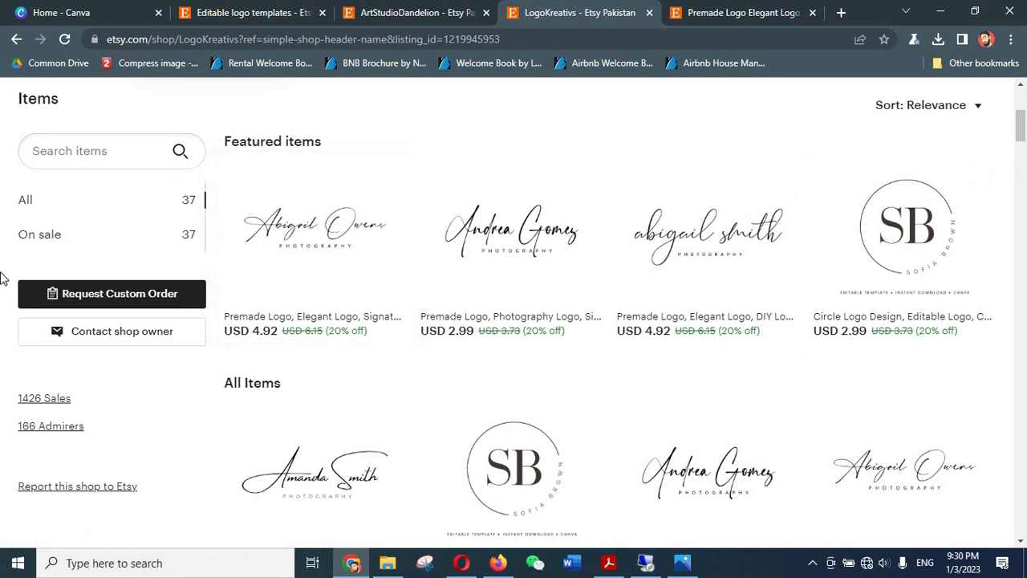
{"action": "scroll", "coordinate": [4, 281], "scroll_direction": "up", "scroll_amount": 4}
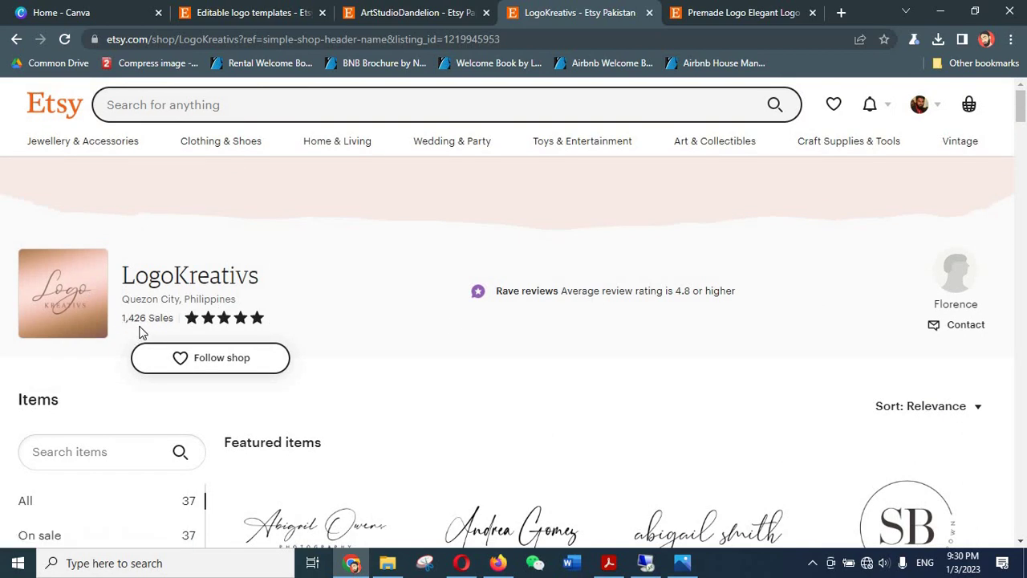
- Compare with the ArtStudioDandelion shop, then return to LogoKreativs scrolled to Featured items
{"action": "left_click", "coordinate": [291, 10]}
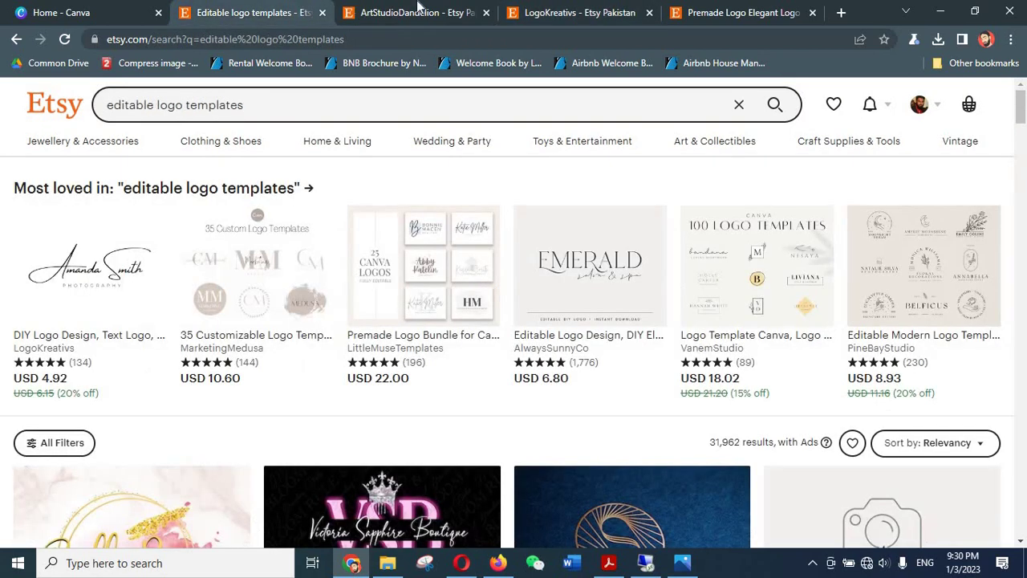
{"action": "left_click", "coordinate": [417, 10]}
{"action": "scroll", "coordinate": [1002, 253], "scroll_direction": "up", "scroll_amount": 6}
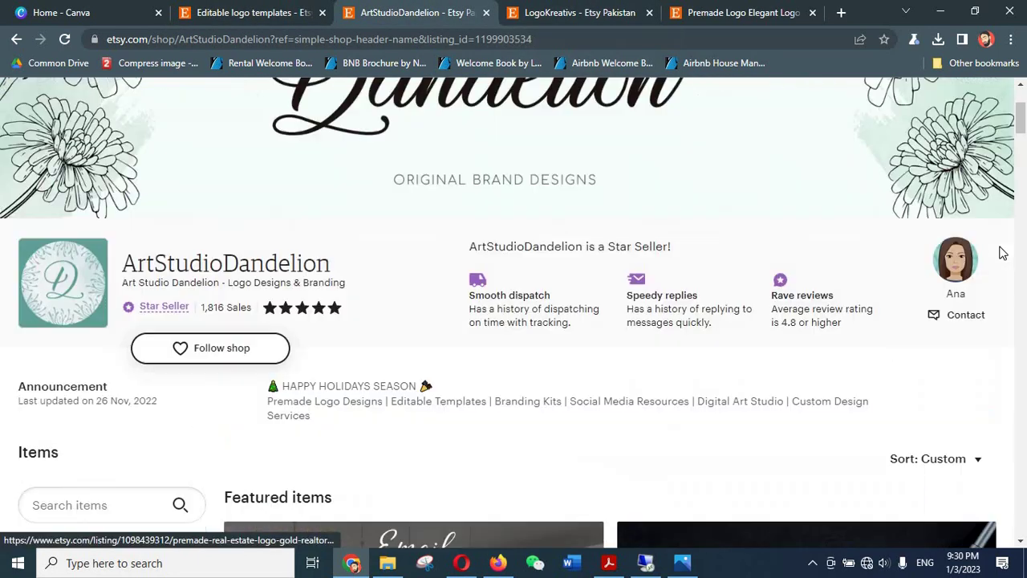
{"action": "scroll", "coordinate": [1001, 254], "scroll_direction": "up", "scroll_amount": 2}
{"action": "scroll", "coordinate": [1000, 250], "scroll_direction": "down", "scroll_amount": 6}
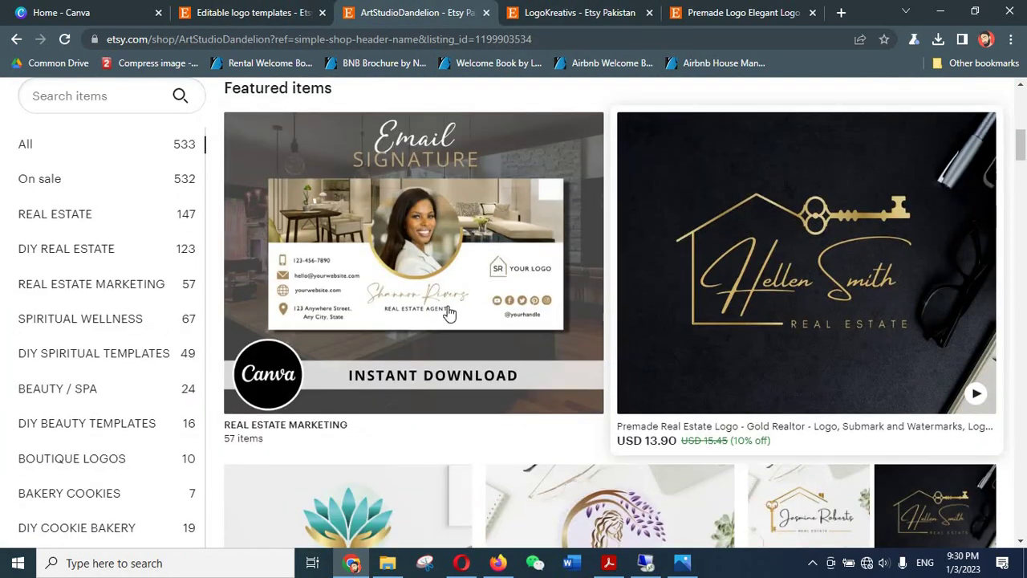
{"action": "scroll", "coordinate": [449, 312], "scroll_direction": "down", "scroll_amount": 3}
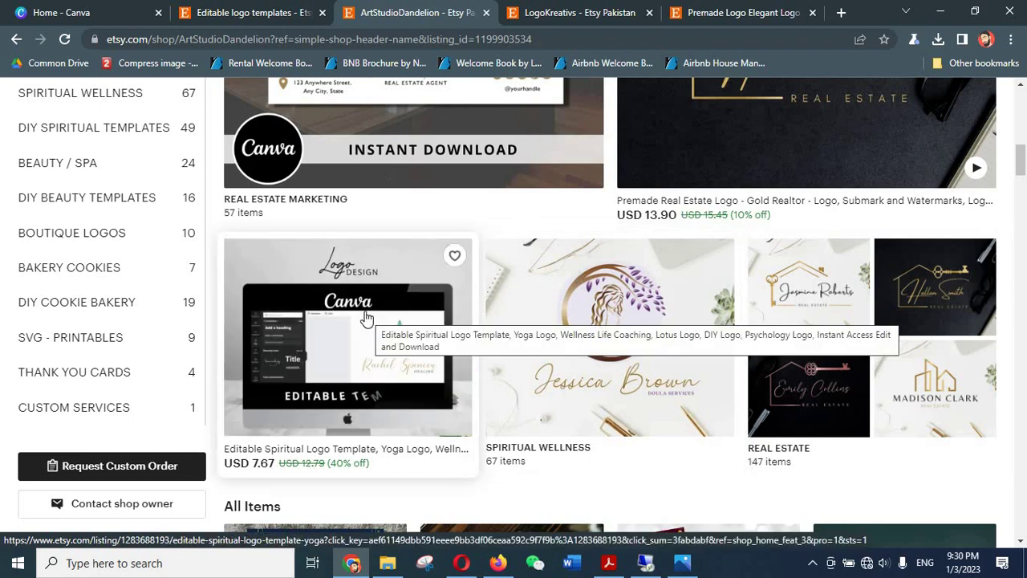
{"action": "left_click", "coordinate": [578, 10]}
{"action": "scroll", "coordinate": [410, 378], "scroll_direction": "down", "scroll_amount": 3}
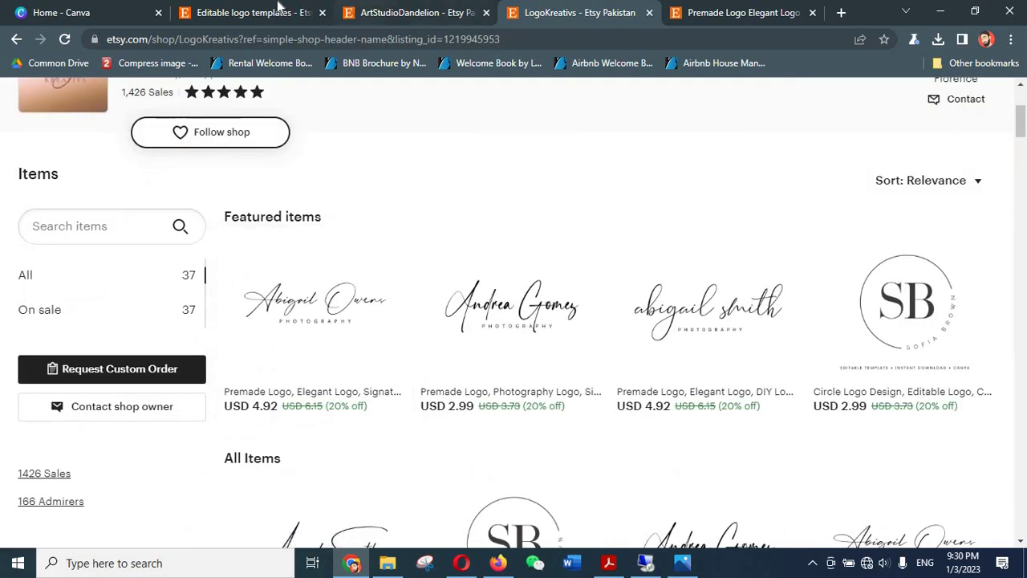
- Go back to the 'Editable logo templates' Etsy search results tab
{"action": "left_click", "coordinate": [278, 9]}
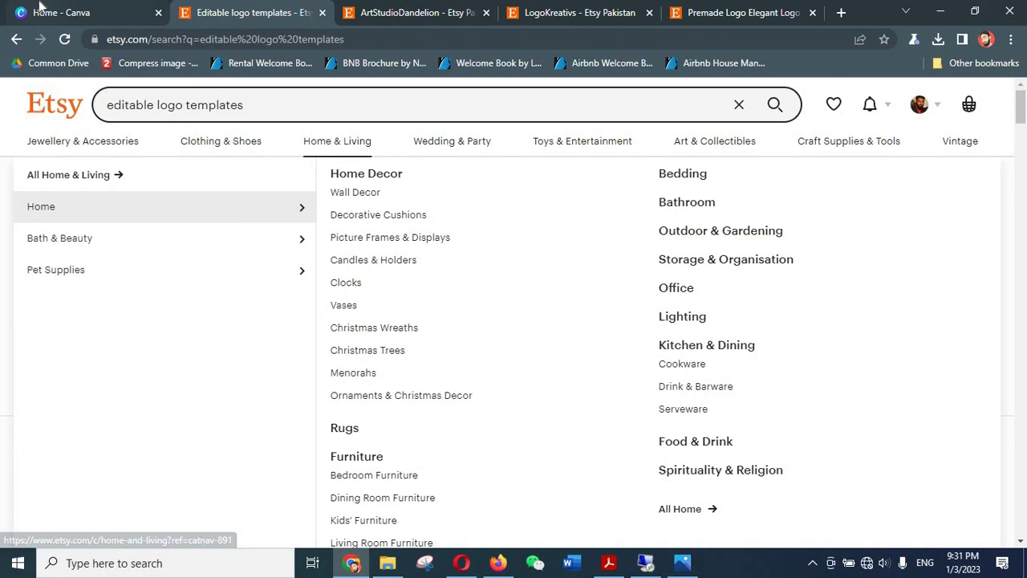
- Switch back to the 'Home - Canva' browser tab
{"action": "left_click", "coordinate": [36, 13]}
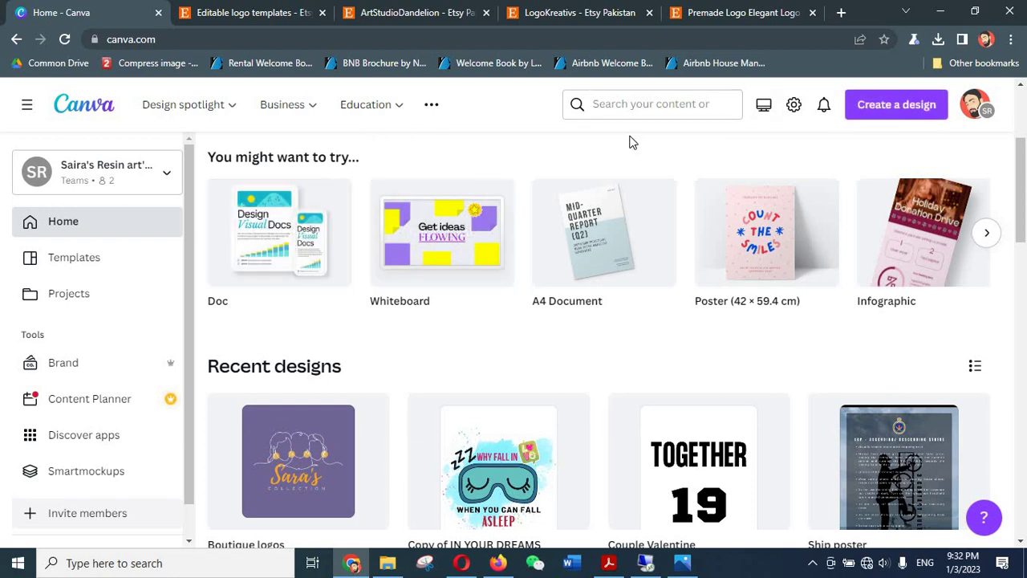
- Create a new custom-size Canva design, 3000 px wide by 3000 px high
{"action": "left_click", "coordinate": [897, 107]}
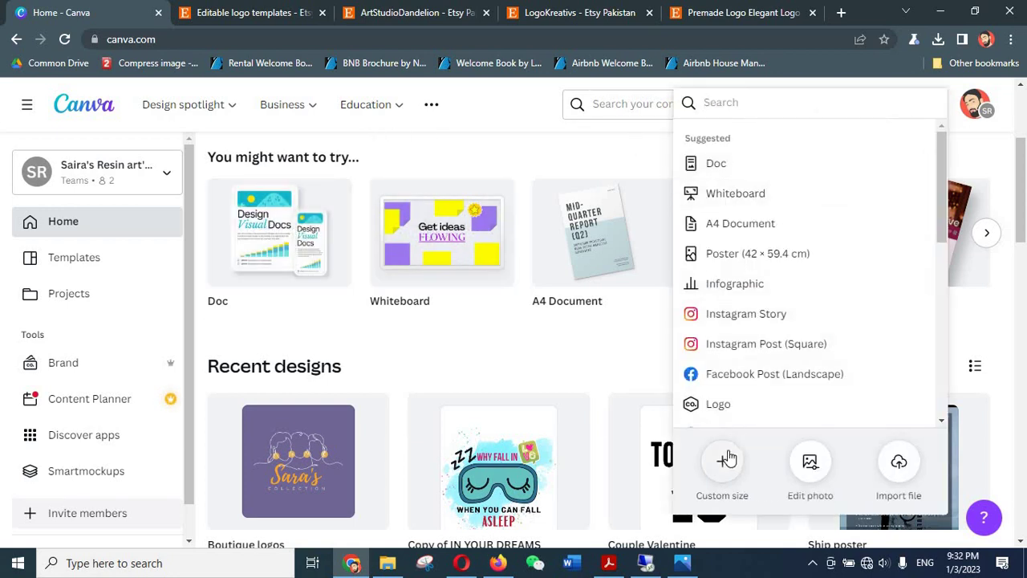
{"action": "left_click", "coordinate": [727, 459]}
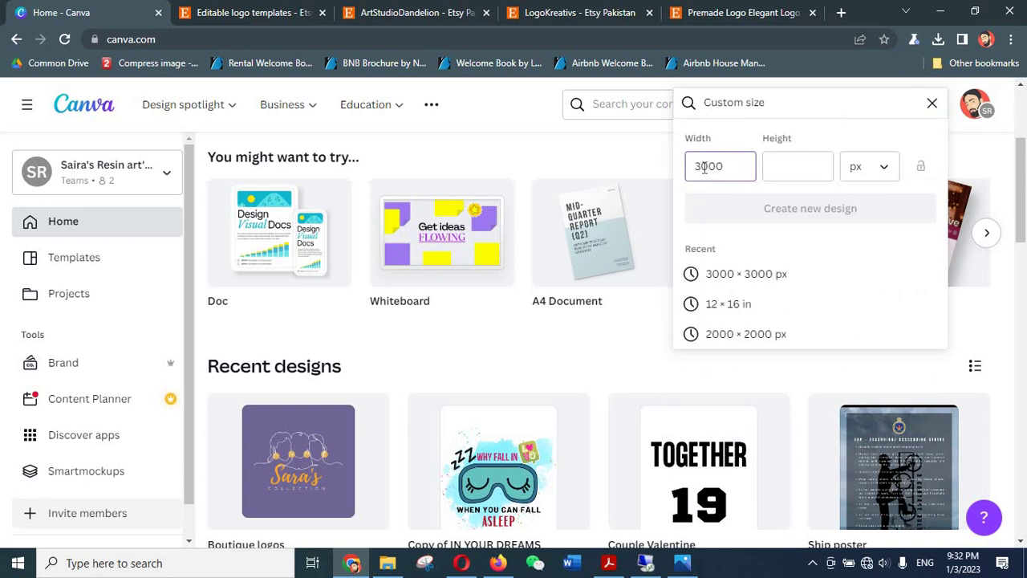
{"action": "type", "text": "3000"}
{"action": "key", "text": "Tab"}
{"action": "key", "text": "Tab"}
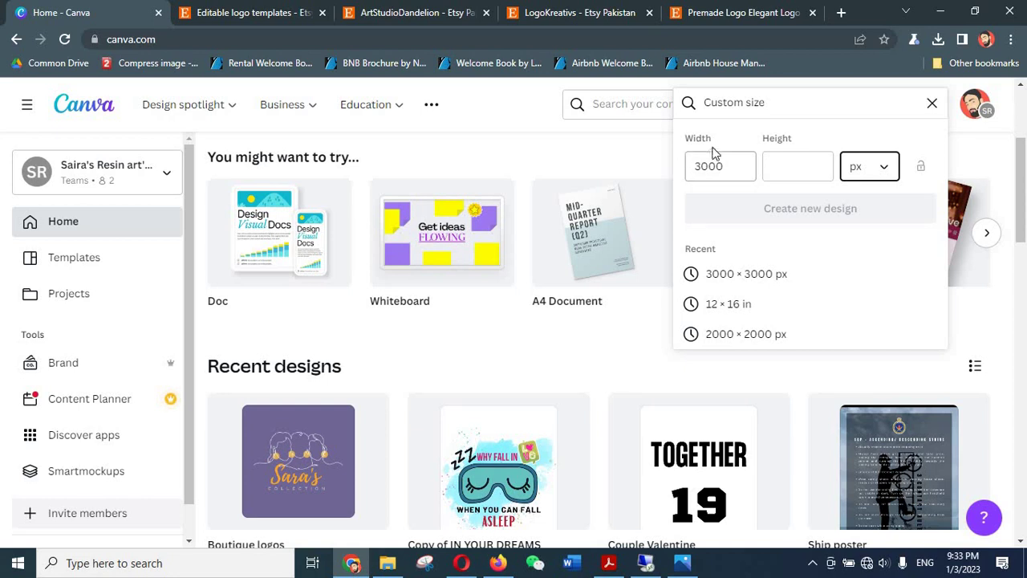
{"action": "left_click", "coordinate": [796, 159]}
{"action": "type", "text": "3000"}
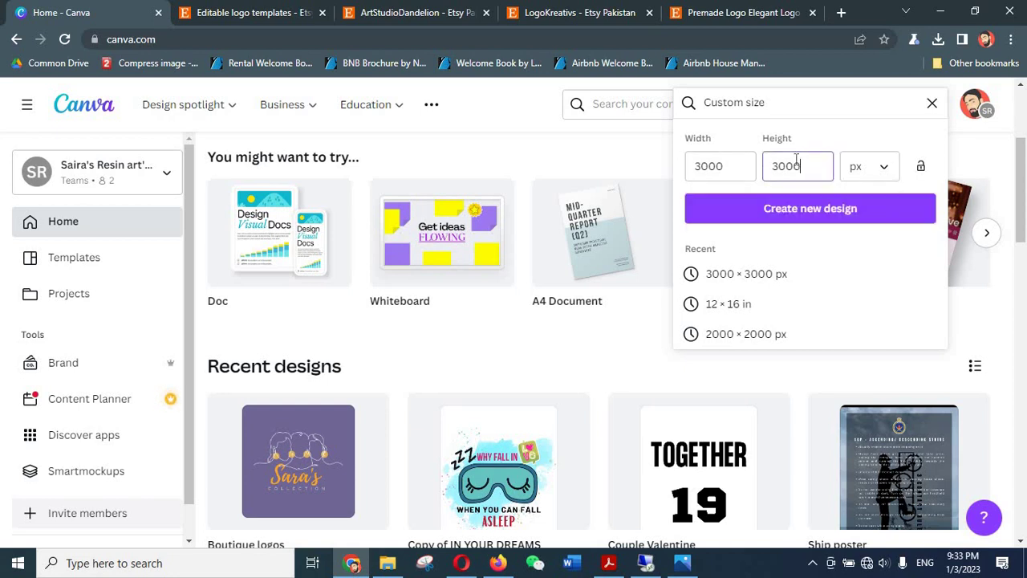
{"action": "left_click", "coordinate": [807, 209]}
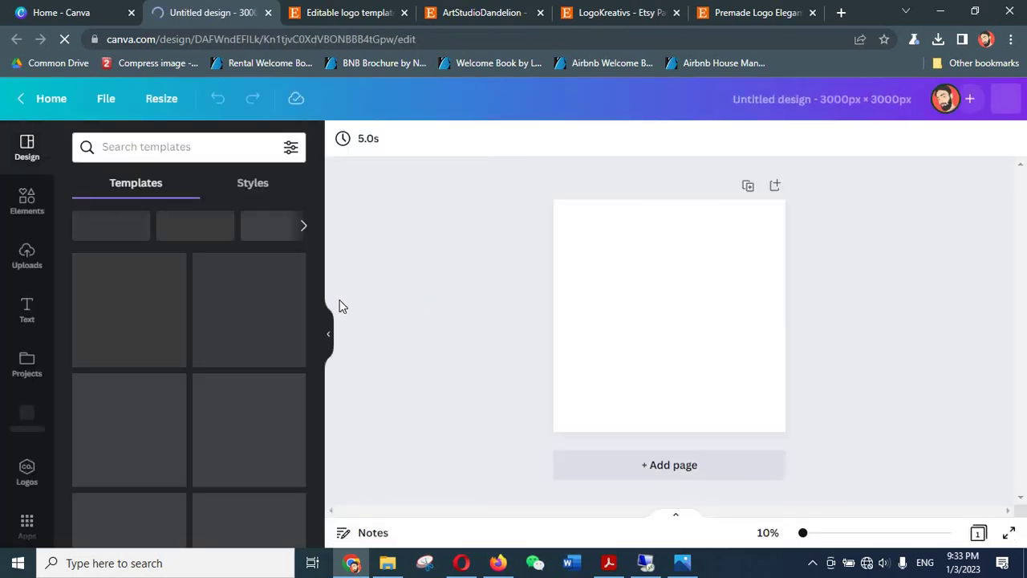
- Add a 'Your paragraph text' box to the blank page from the Text panel
{"action": "left_click", "coordinate": [27, 307]}
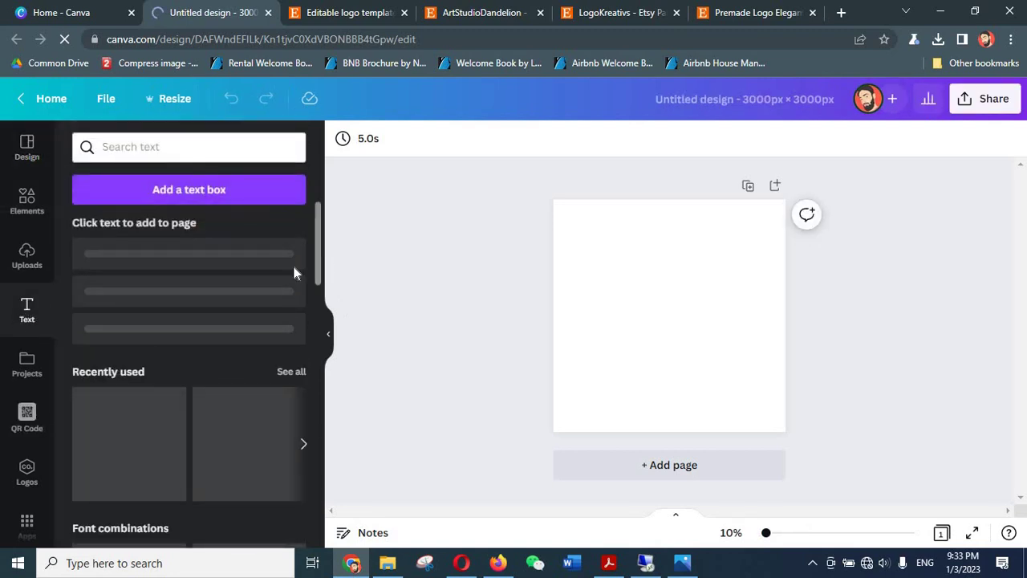
{"action": "left_click", "coordinate": [201, 193]}
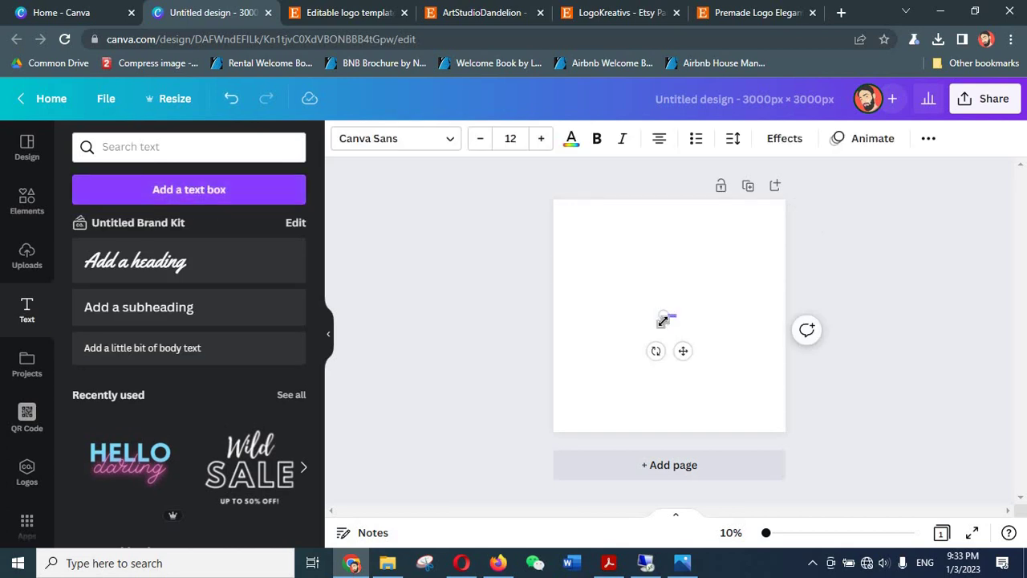
{"action": "scroll", "coordinate": [662, 321], "scroll_direction": "up", "scroll_amount": 5}
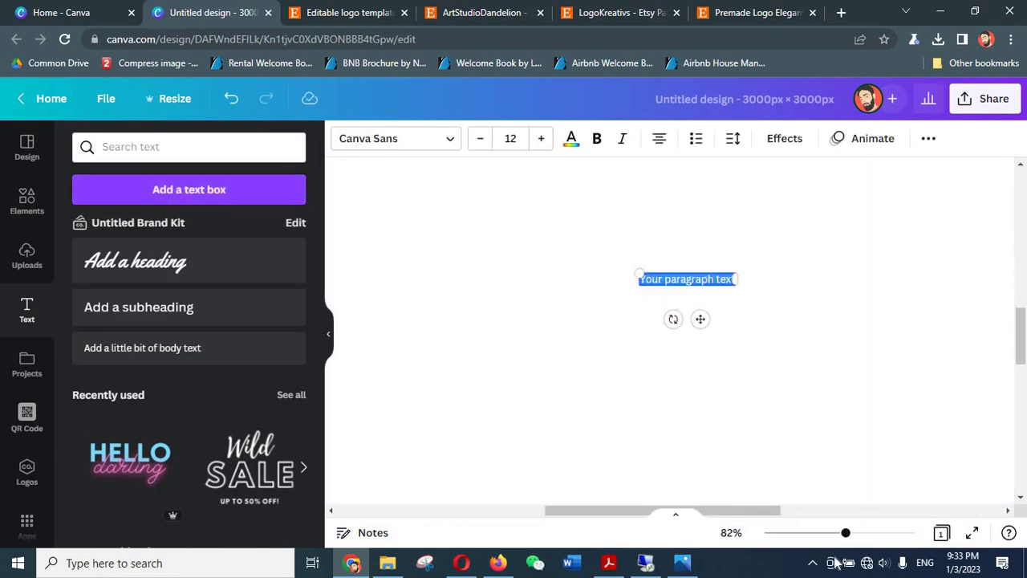
{"action": "mouse_move", "coordinate": [848, 540]}
{"action": "left_mouse_down"}
{"action": "mouse_move", "coordinate": [899, 540]}
{"action": "mouse_move", "coordinate": [843, 540]}
{"action": "left_mouse_up"}
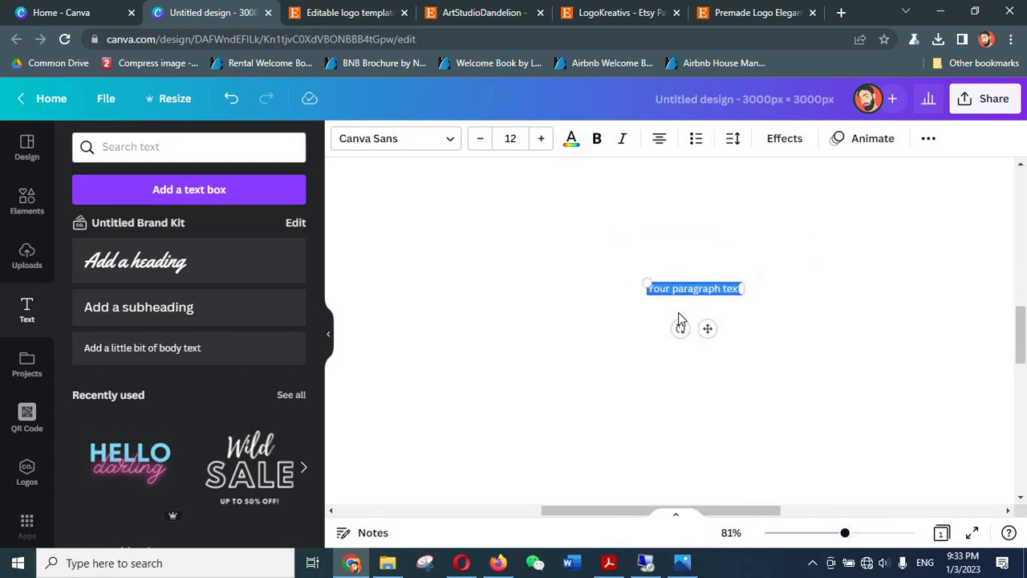
{"action": "scroll", "coordinate": [699, 348], "scroll_direction": "down", "scroll_amount": 5}
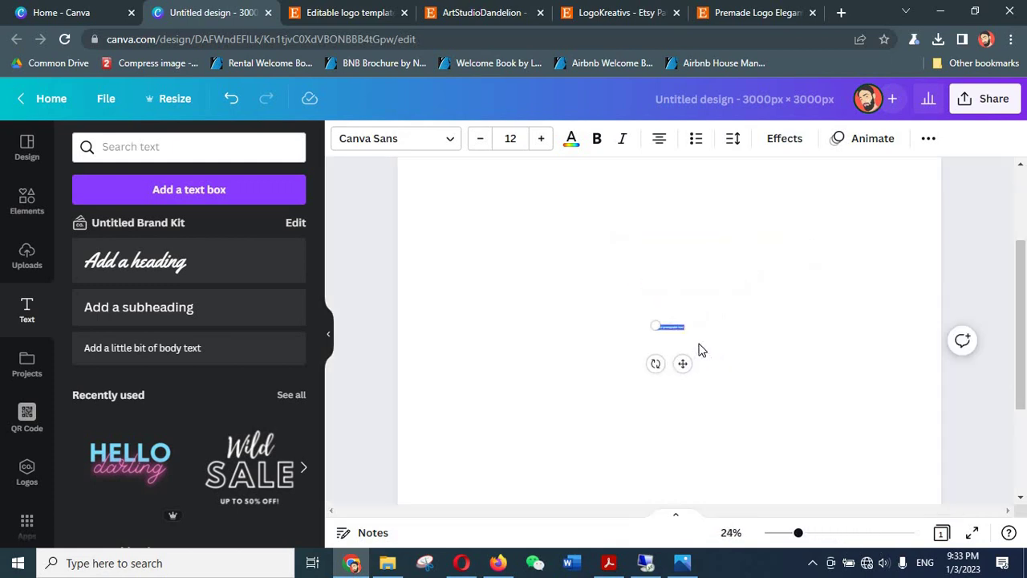
- Scale the placeholder text up to size 187 by its corner handle and centre it on the page
{"action": "scroll", "coordinate": [700, 348], "scroll_direction": "down", "scroll_amount": 1}
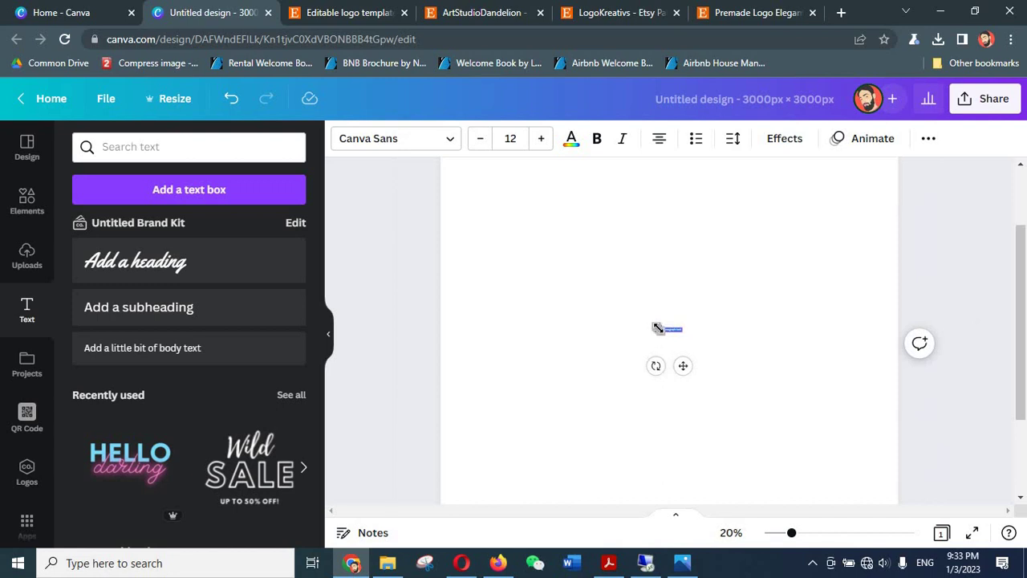
{"action": "left_click_drag", "start_coordinate": [652, 324], "coordinate": [450, 237]}
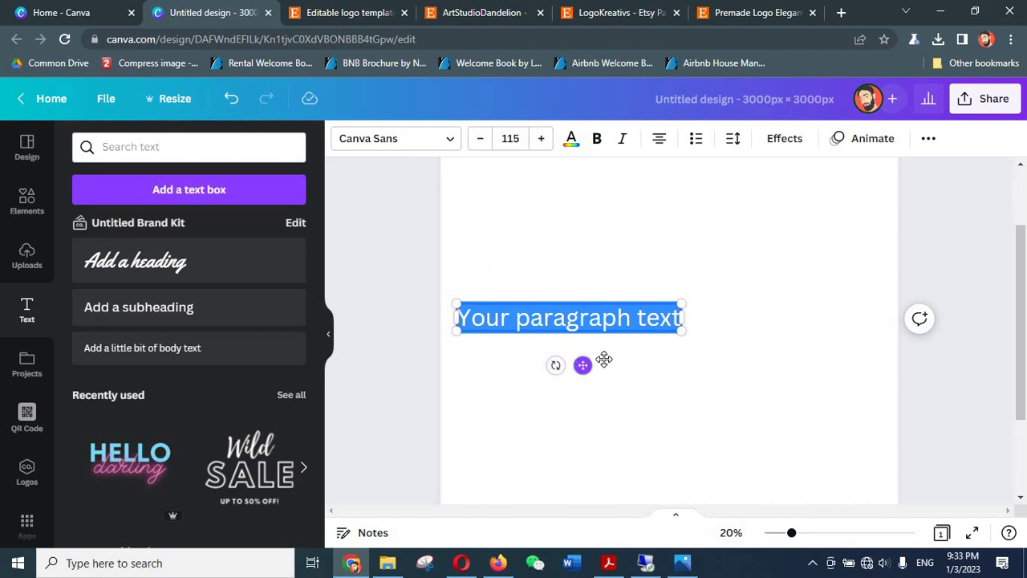
{"action": "left_click_drag", "start_coordinate": [600, 364], "coordinate": [681, 361]}
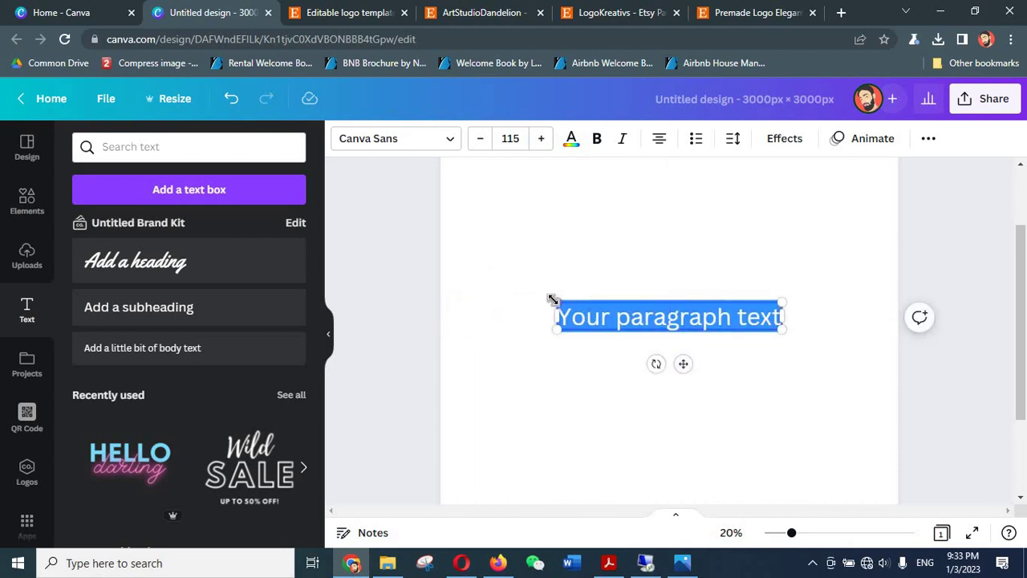
{"action": "left_click_drag", "start_coordinate": [553, 299], "coordinate": [488, 266]}
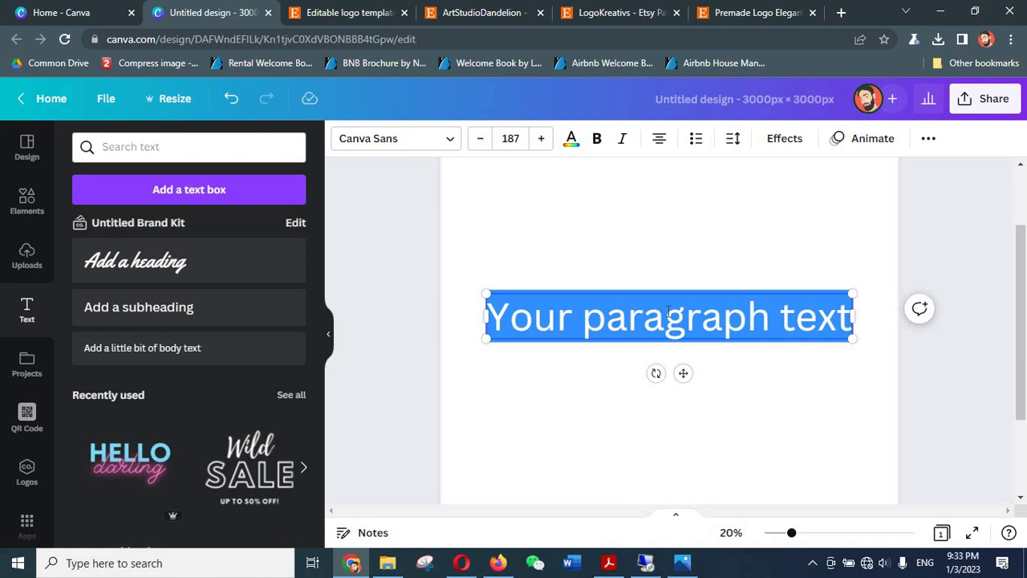
{"action": "left_click", "coordinate": [671, 300]}
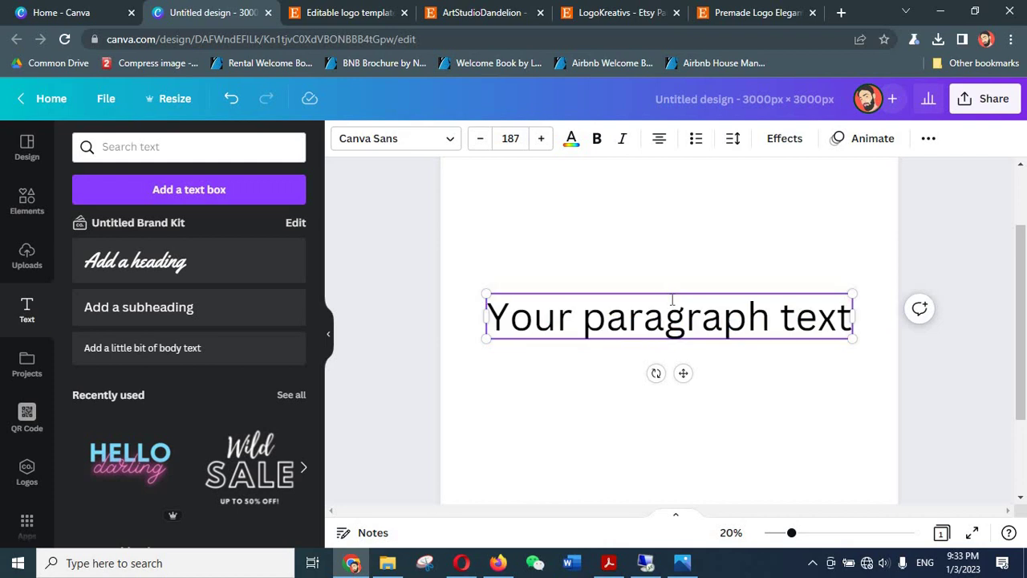
- Replace the placeholder with the client's full name and reselect the text box
{"action": "key", "text": "ctrl+a"}
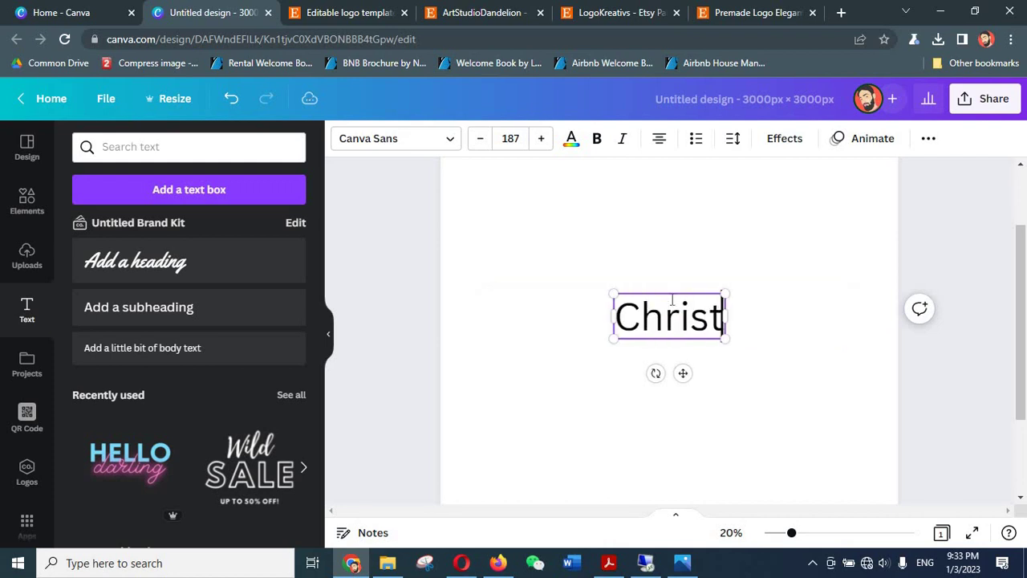
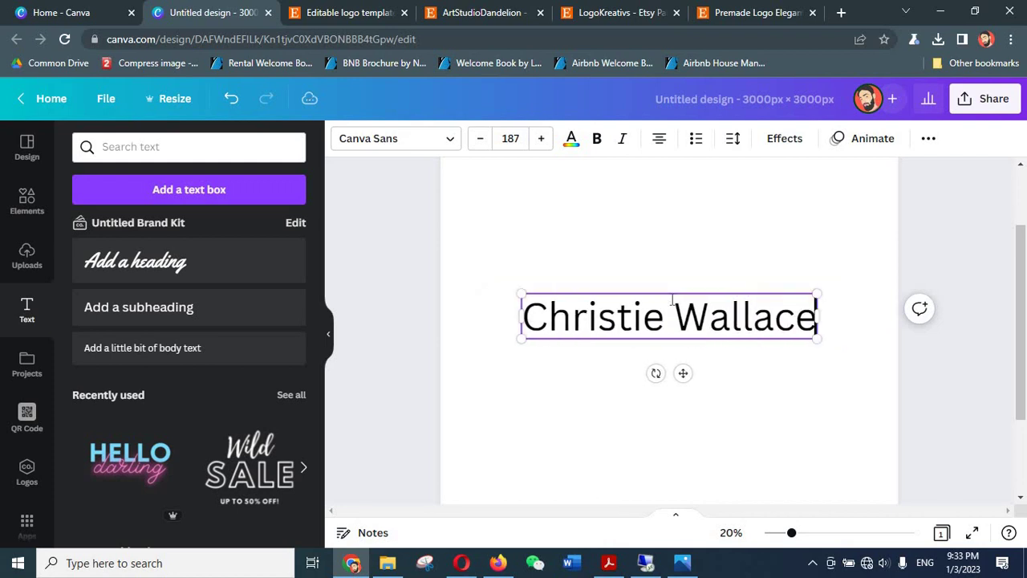
{"action": "left_click", "coordinate": [365, 377]}
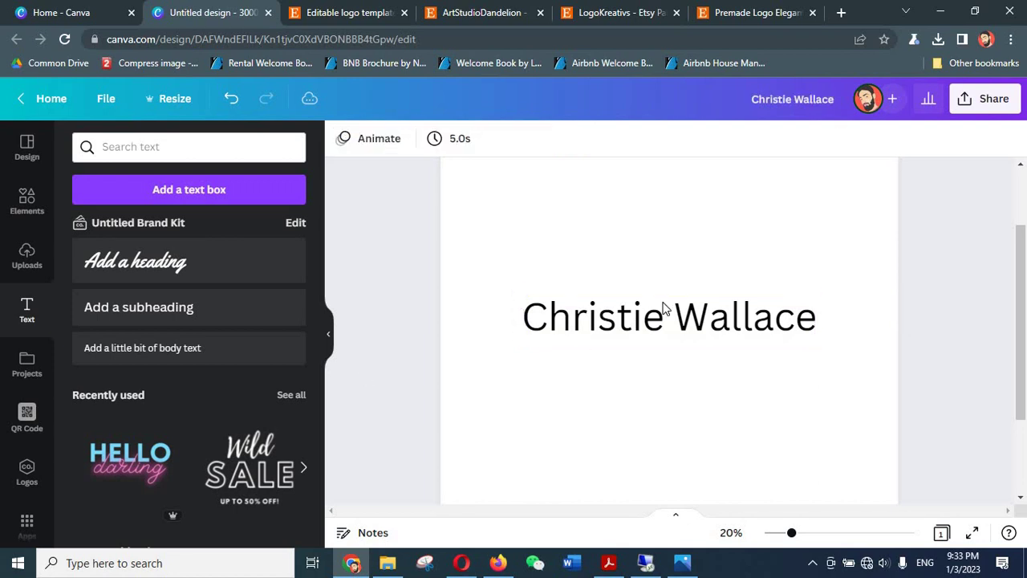
{"action": "left_click", "coordinate": [663, 309]}
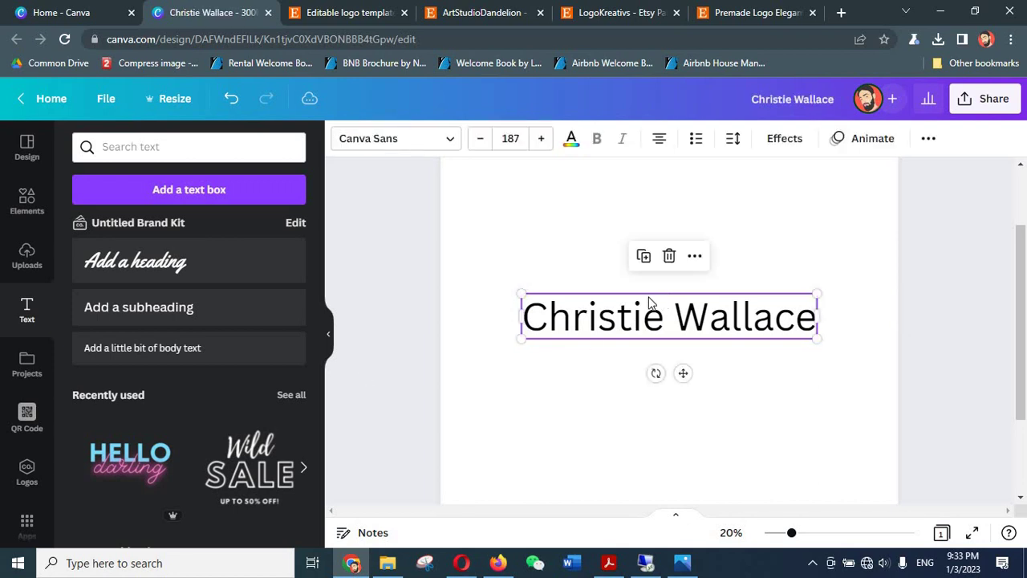
{"action": "left_click", "coordinate": [454, 138]}
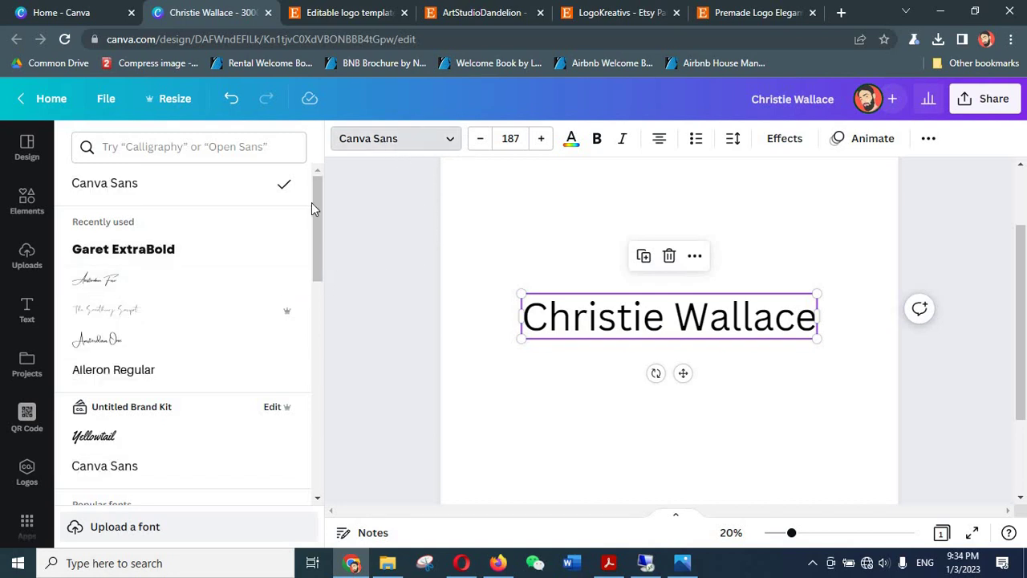
- Search fonts for 'calligraphy', try Mistrully, settle on Amsterdam Four, and enlarge the name to 251
{"action": "left_click", "coordinate": [252, 149]}
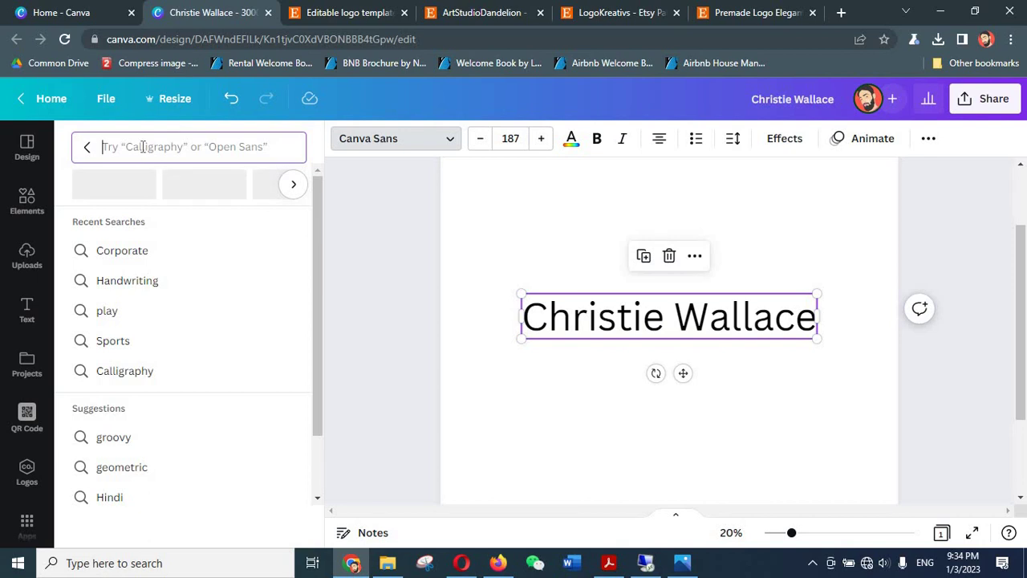
{"action": "type", "text": "call"}
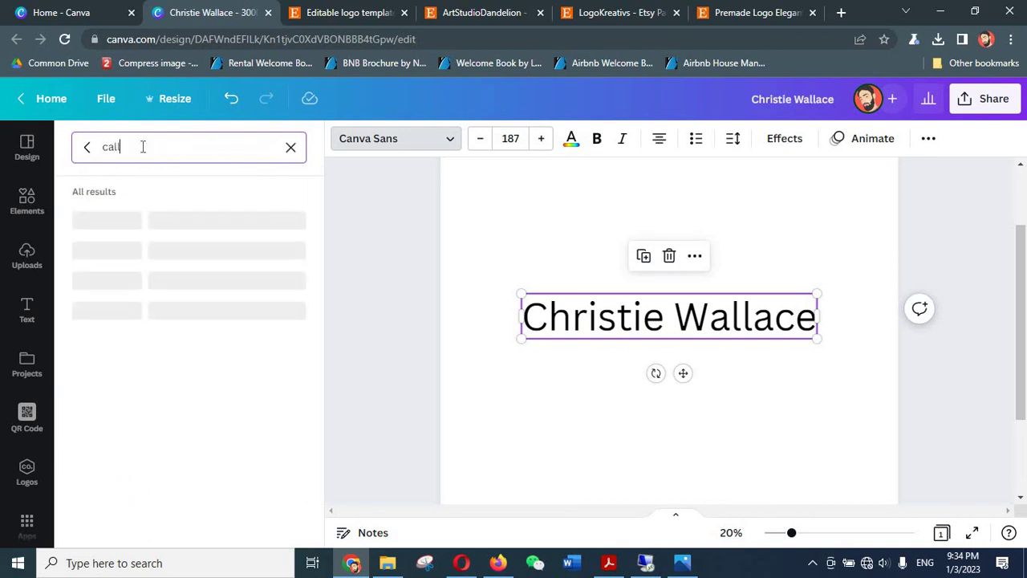
{"action": "type", "text": "igraphy"}
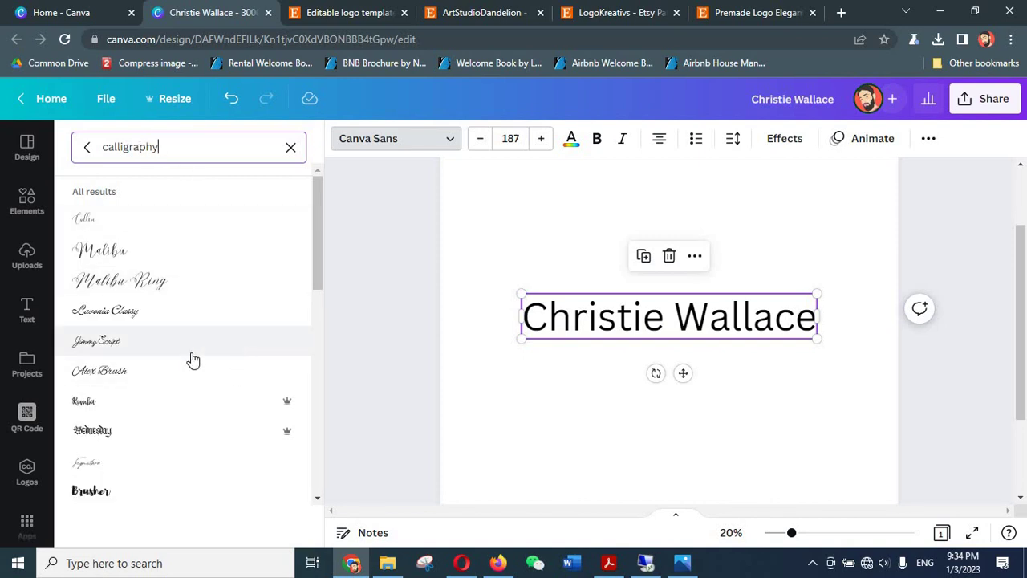
{"action": "scroll", "coordinate": [192, 360], "scroll_direction": "down", "scroll_amount": 4}
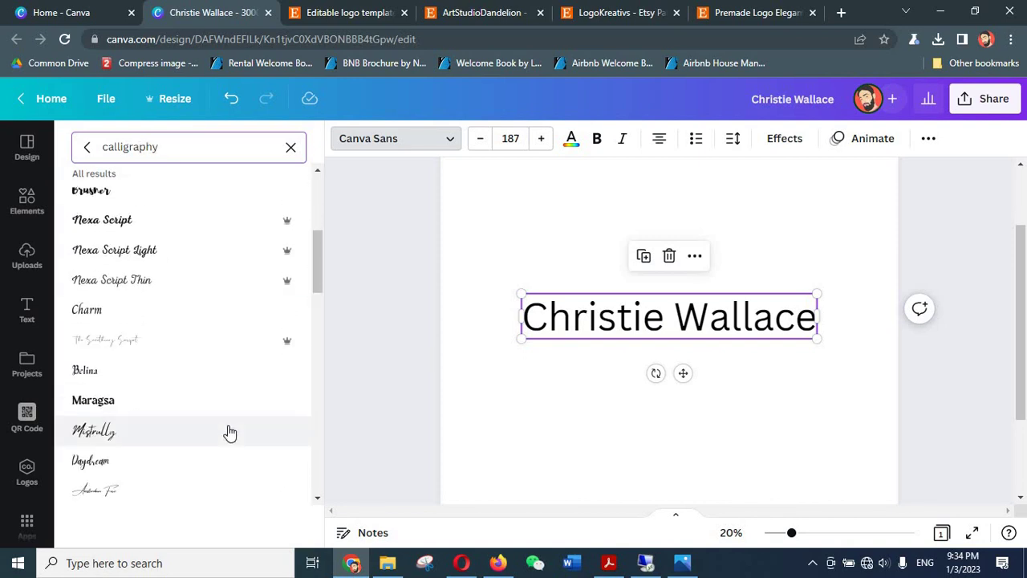
{"action": "left_click", "coordinate": [162, 438]}
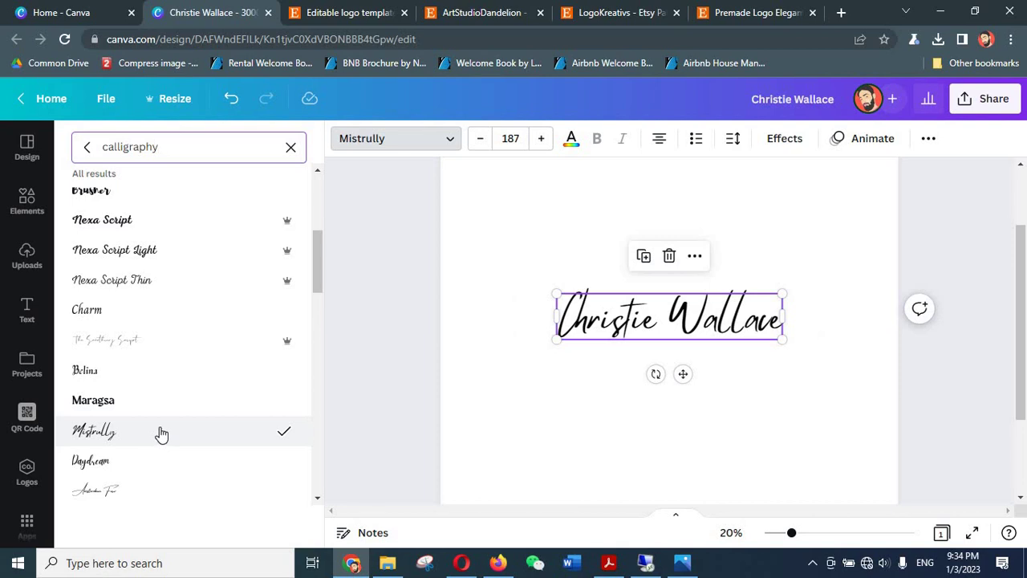
{"action": "scroll", "coordinate": [160, 433], "scroll_direction": "down", "scroll_amount": 3}
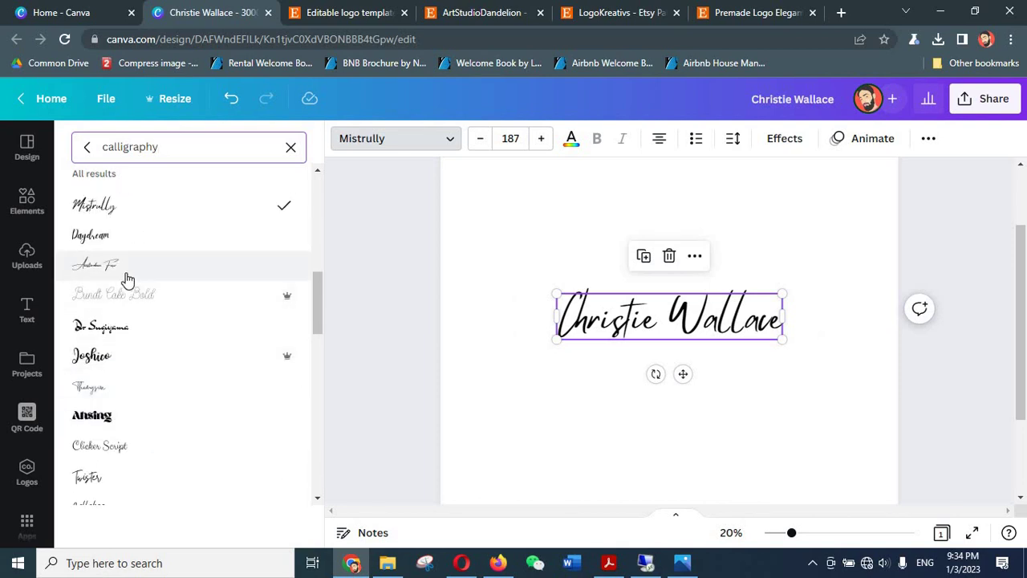
{"action": "left_click", "coordinate": [126, 278]}
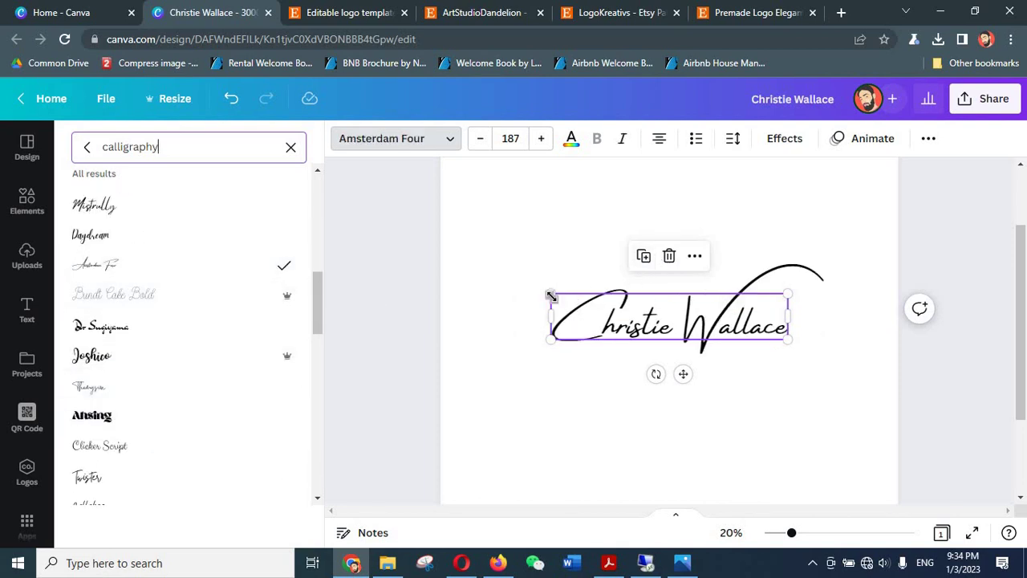
{"action": "left_click_drag", "start_coordinate": [550, 296], "coordinate": [518, 268]}
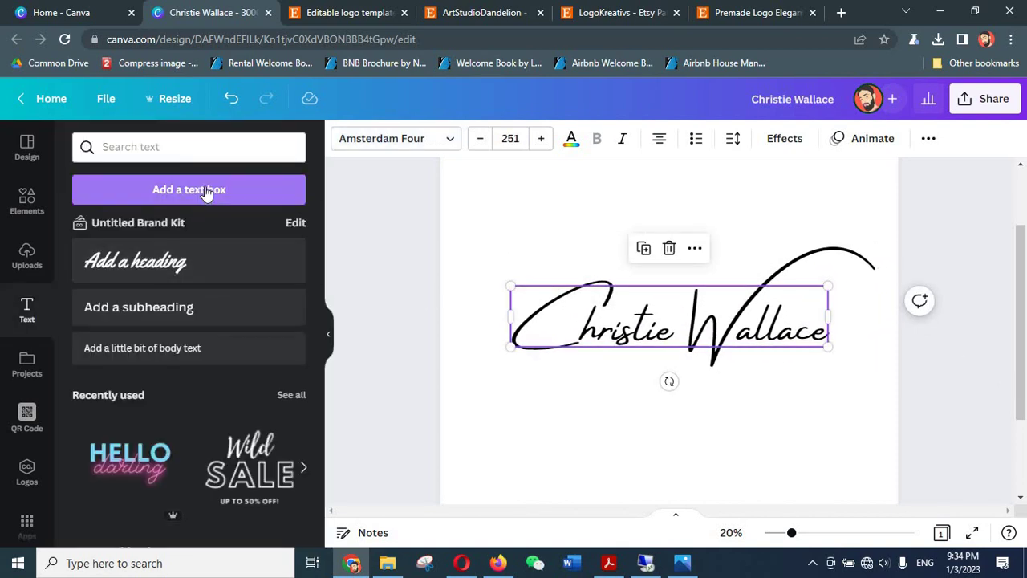
- Add a new text line reading PHOTOGRAPHY and set its font size to 100
{"action": "left_click", "coordinate": [207, 193]}
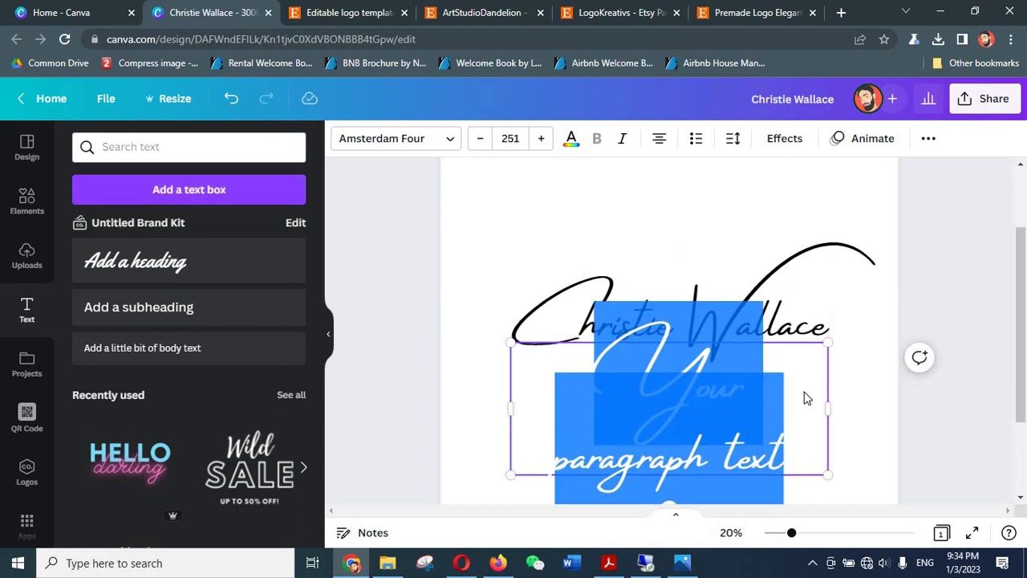
{"action": "scroll", "coordinate": [802, 393], "scroll_direction": "down", "scroll_amount": 2}
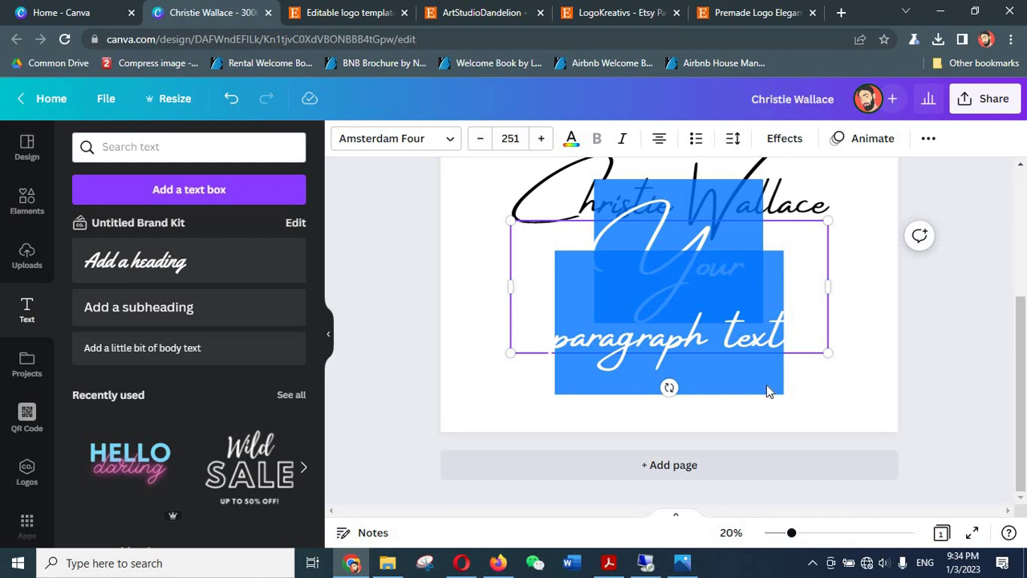
{"action": "type", "text": "PHOTOGRAPHY"}
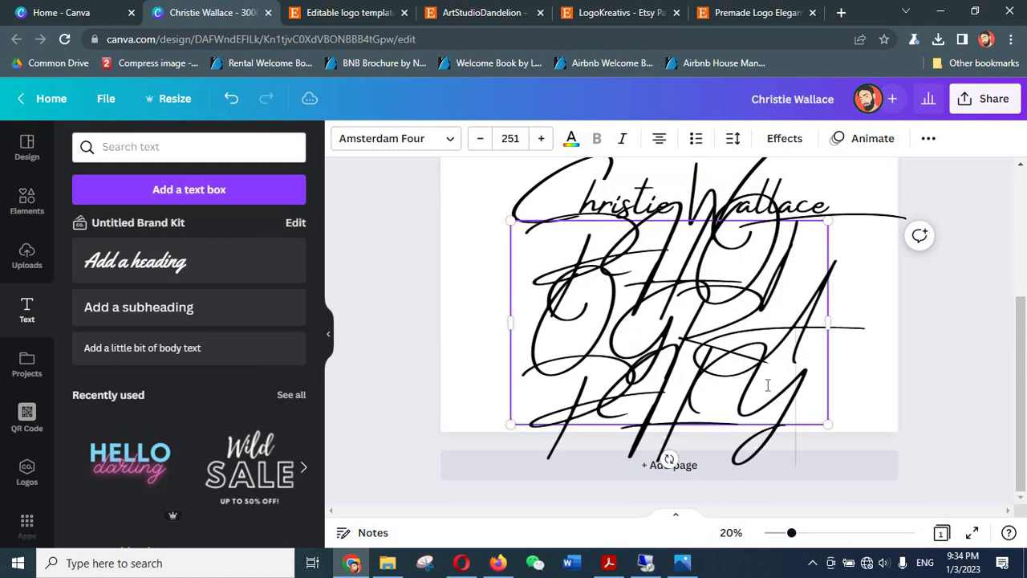
{"action": "key", "text": "ctrl+a"}
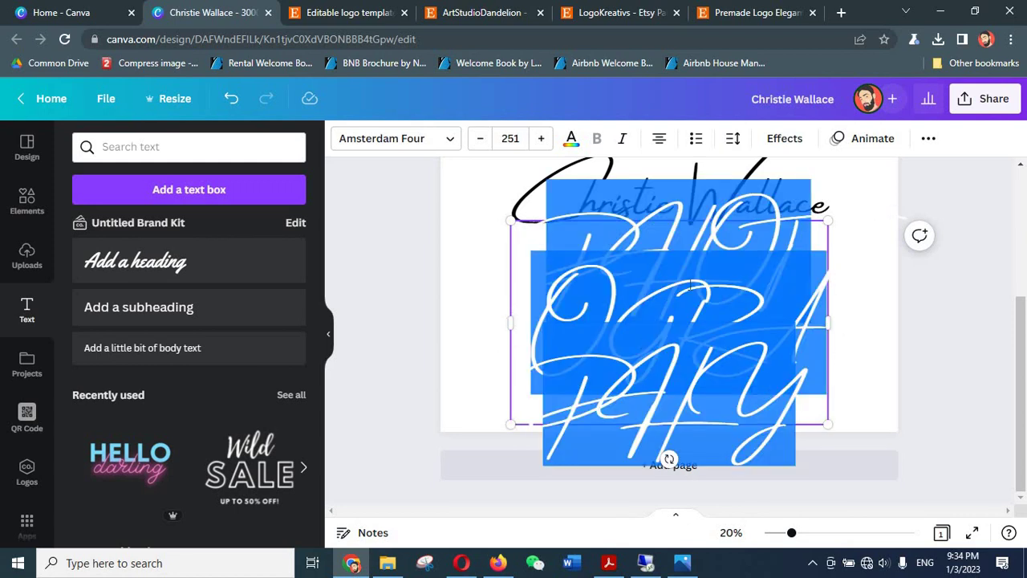
{"action": "left_click", "coordinate": [512, 139]}
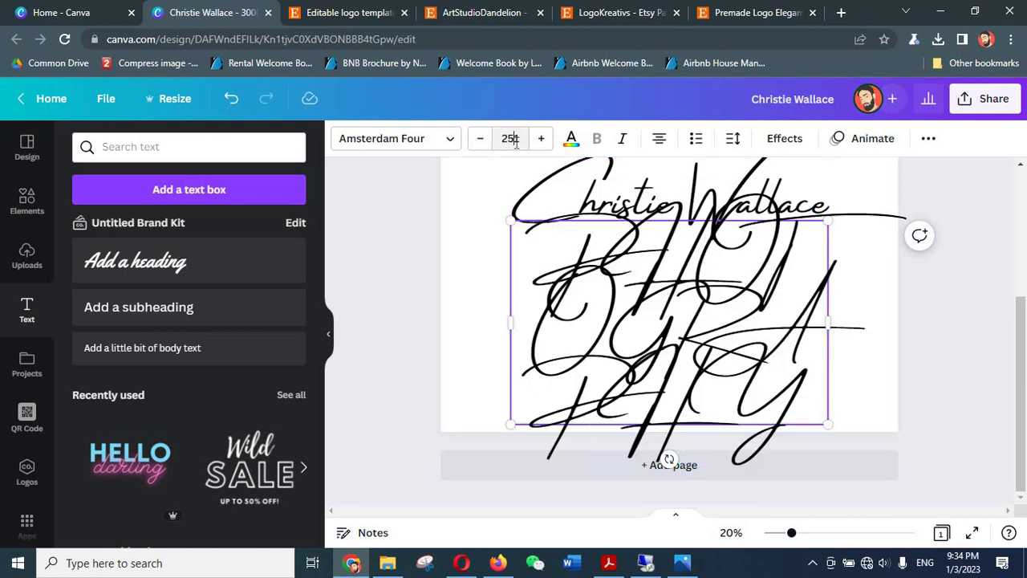
{"action": "type", "text": "100"}
{"action": "key", "text": "Return"}
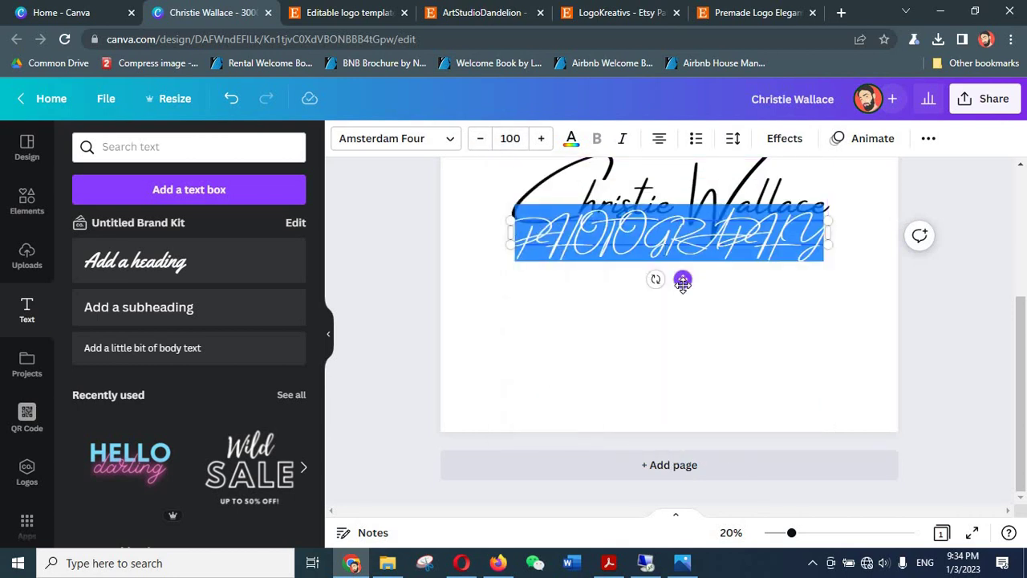
- Move PHOTOGRAPHY beneath the signature, undo a stray subheading, and reapply size 100
{"action": "left_click_drag", "start_coordinate": [683, 278], "coordinate": [680, 314]}
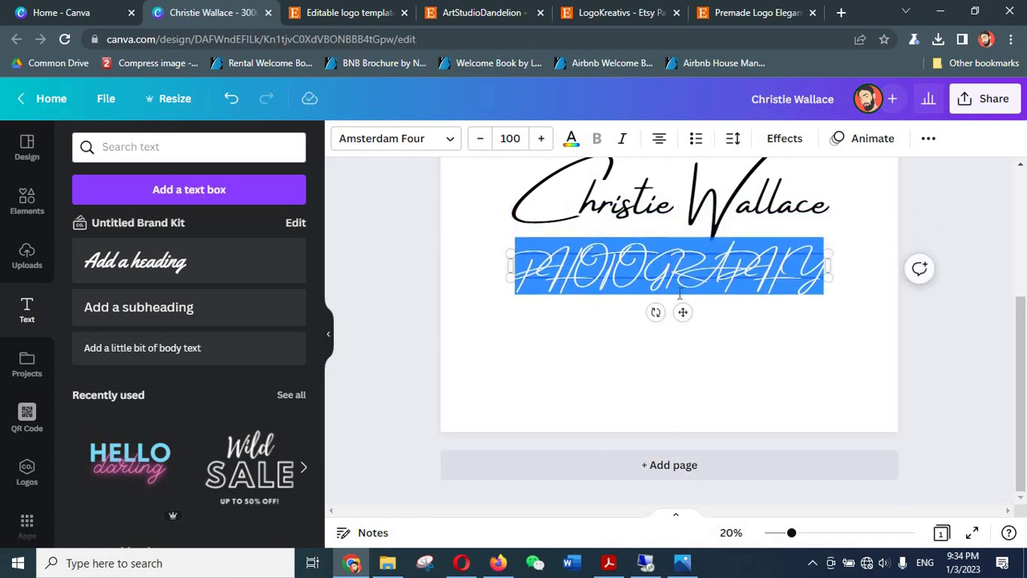
{"action": "left_click", "coordinate": [178, 314]}
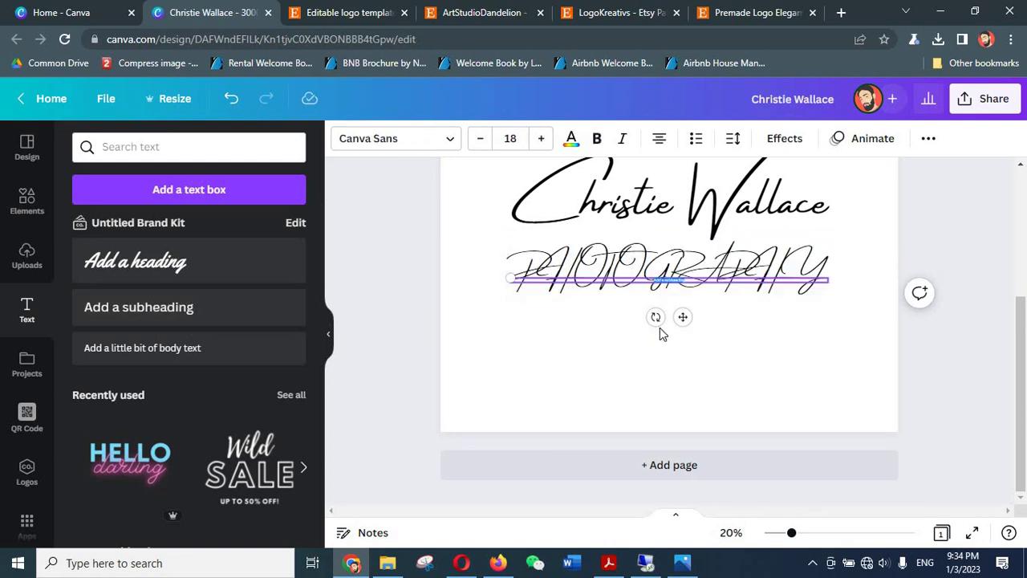
{"action": "key", "text": "ctrl+z"}
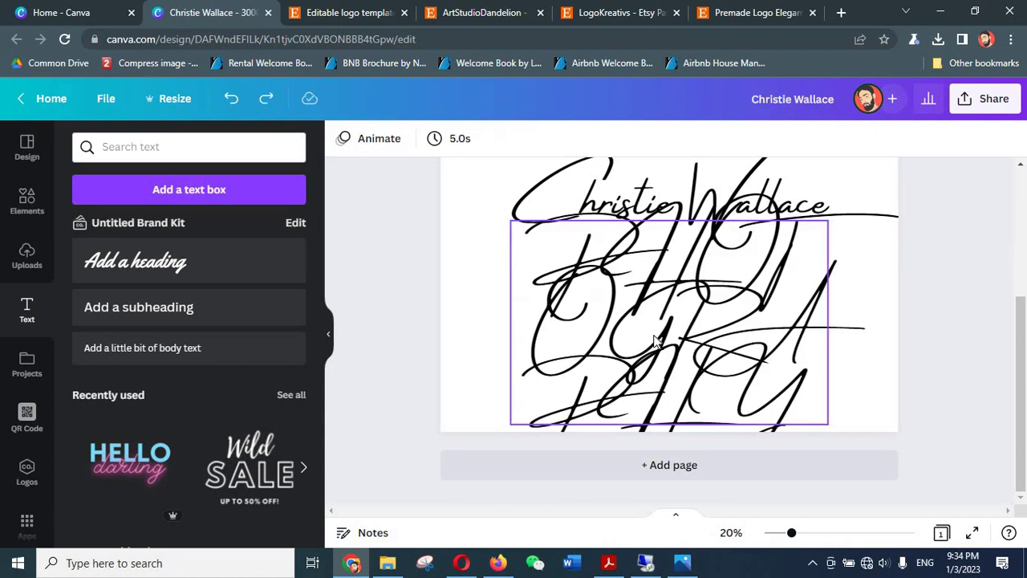
{"action": "left_click", "coordinate": [657, 337]}
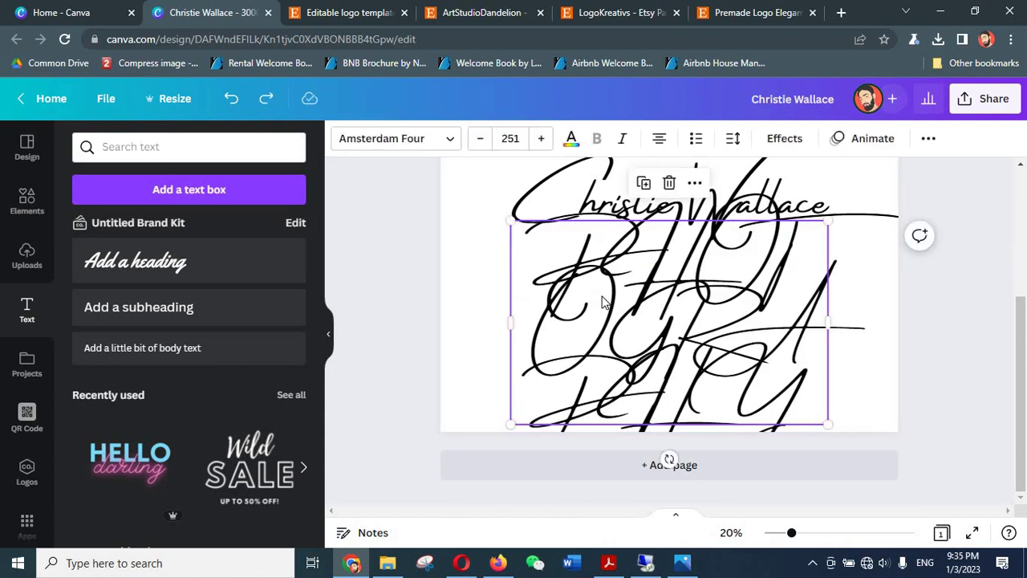
{"action": "left_click", "coordinate": [510, 138]}
{"action": "type", "text": "100"}
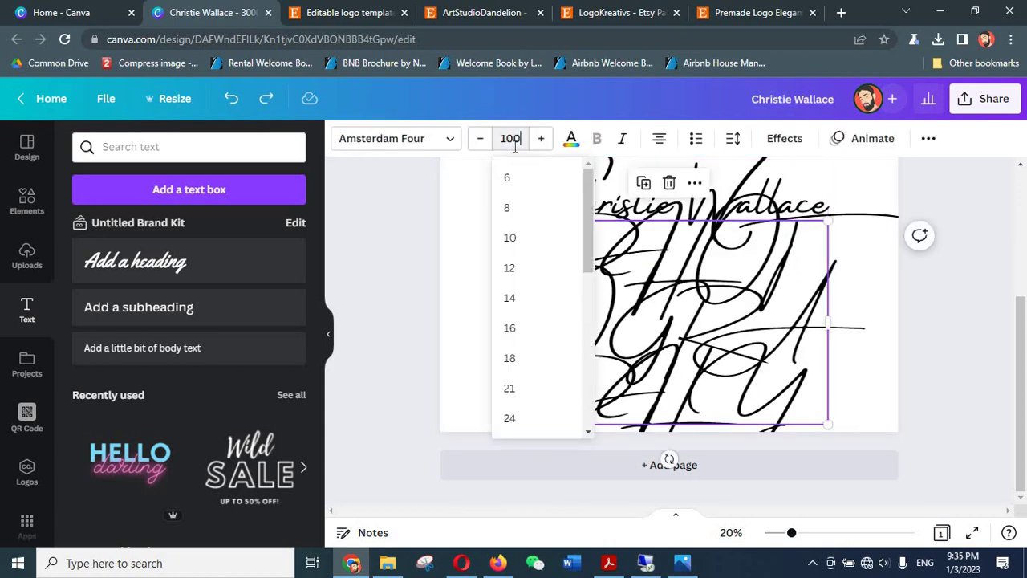
{"action": "key", "text": "Return"}
{"action": "left_click", "coordinate": [401, 144]}
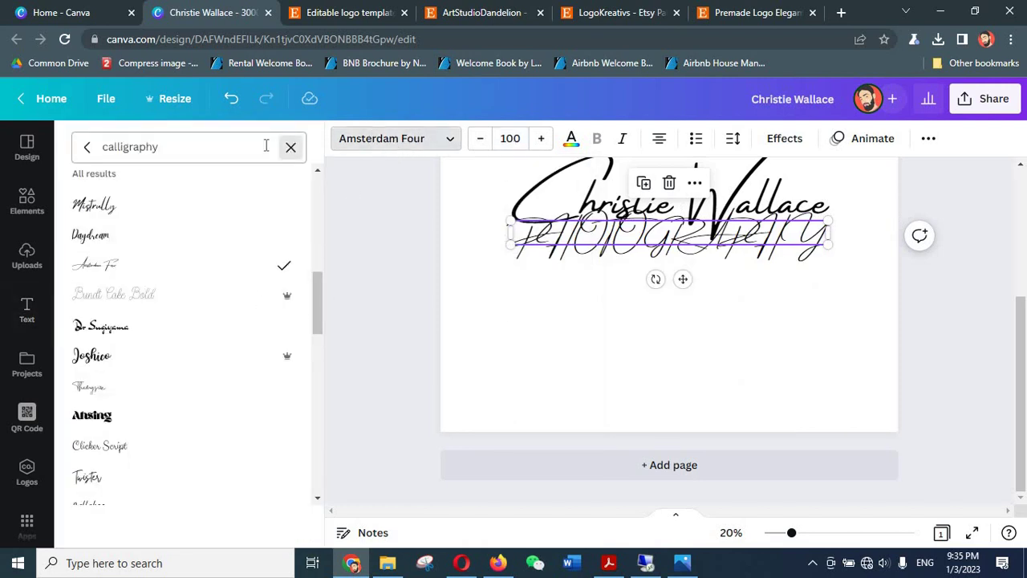
- Apply the Garet font from the Corporate category and nudge PHOTOGRAPHY slightly lower
{"action": "left_click", "coordinate": [290, 147]}
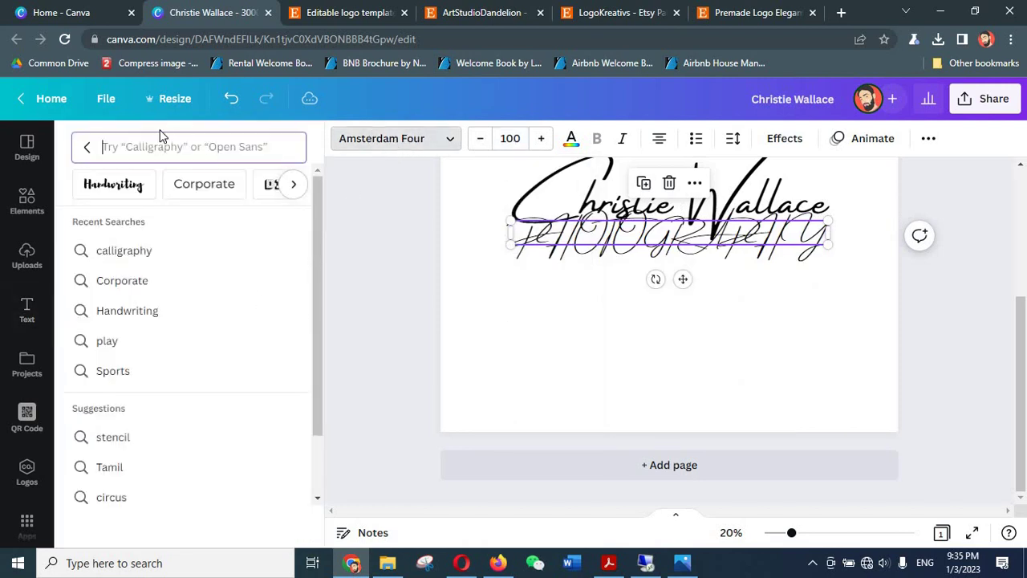
{"action": "left_click", "coordinate": [207, 185]}
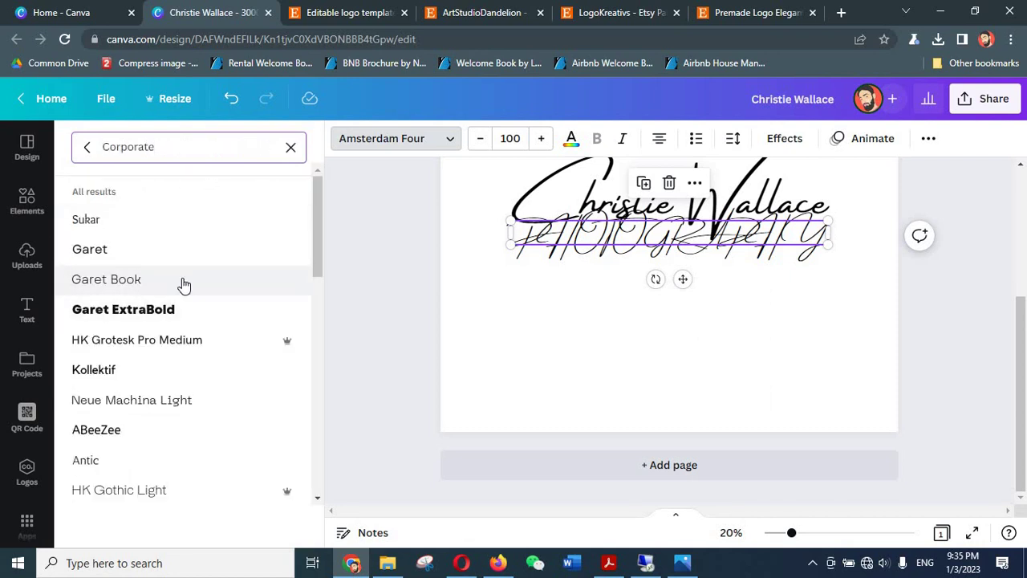
{"action": "left_click", "coordinate": [121, 255]}
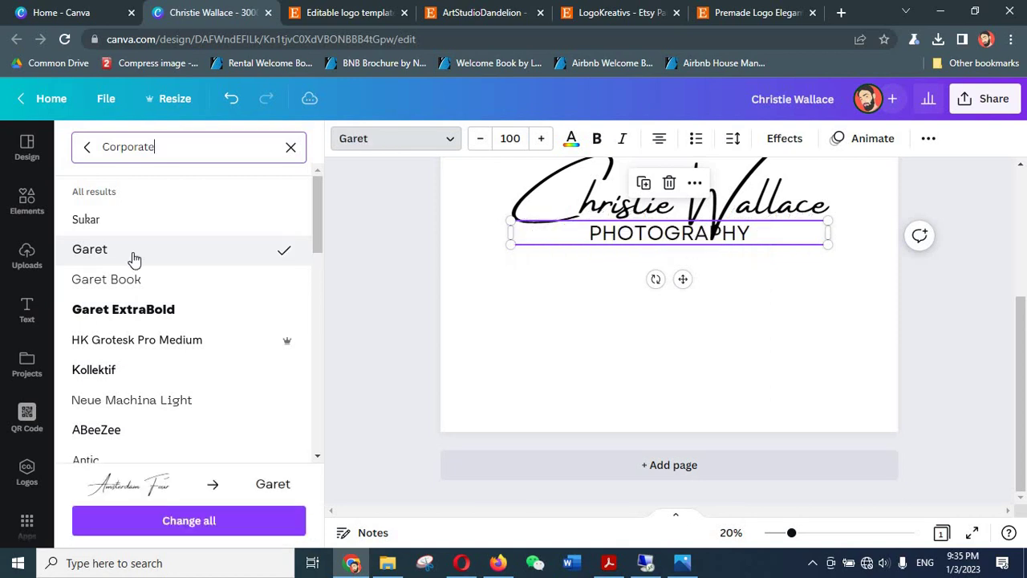
{"action": "left_click_drag", "start_coordinate": [688, 276], "coordinate": [690, 307]}
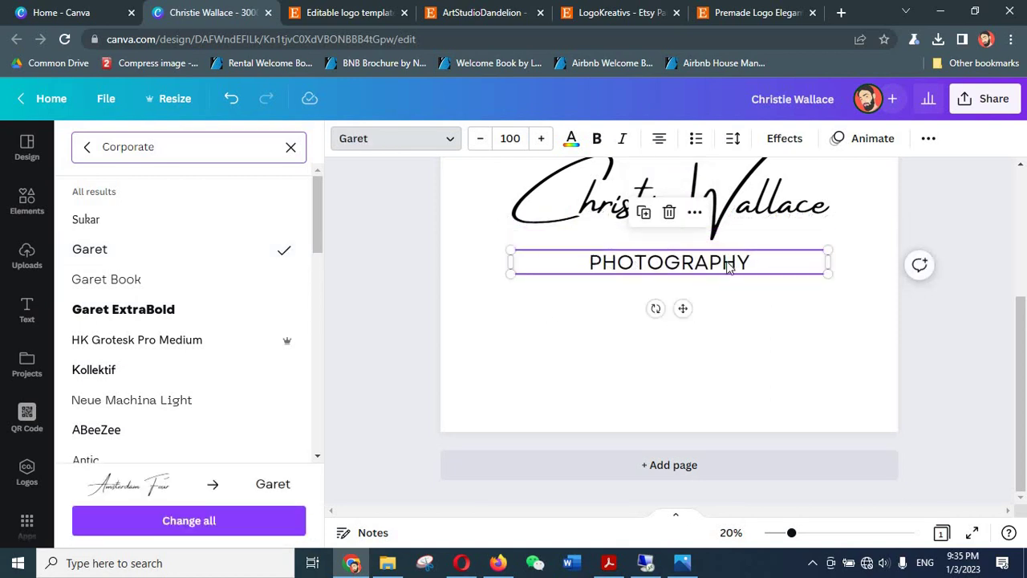
{"action": "left_click", "coordinate": [734, 140]}
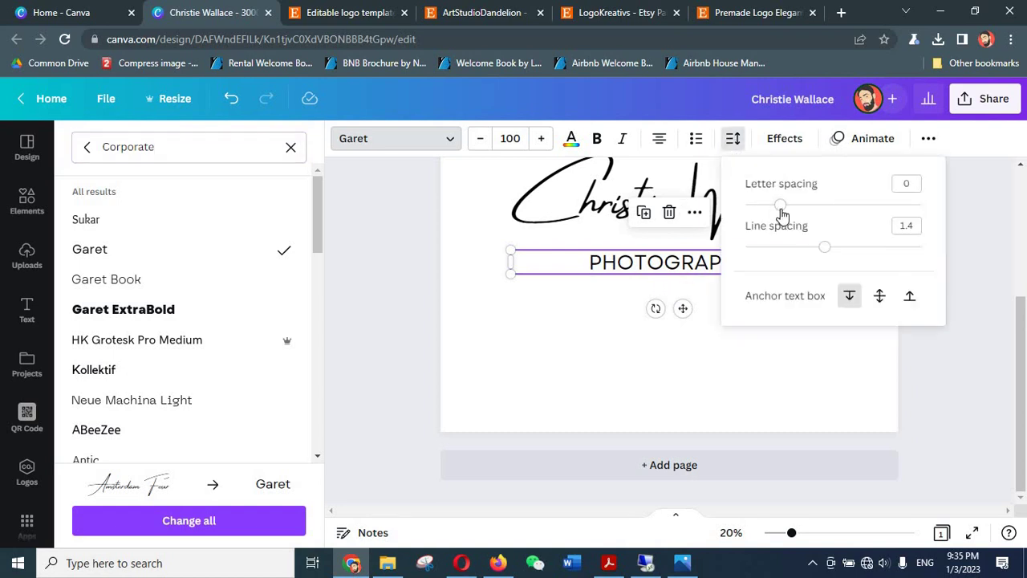
- Widen PHOTOGRAPHY's letter spacing to 260, then select both logo texts together
{"action": "left_click_drag", "start_coordinate": [781, 205], "coordinate": [867, 206]}
{"action": "left_click", "coordinate": [964, 227]}
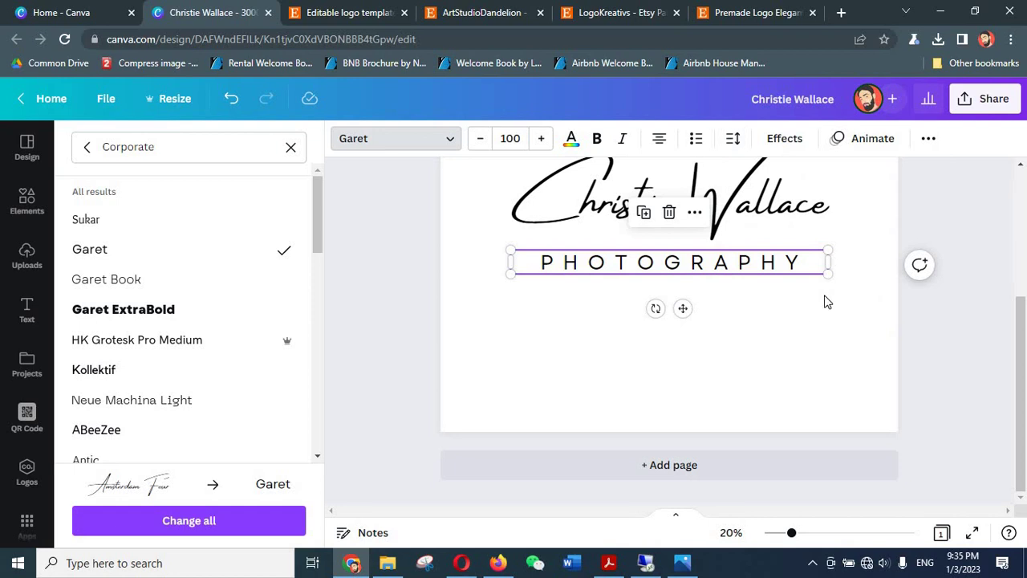
{"action": "left_click", "coordinate": [952, 275]}
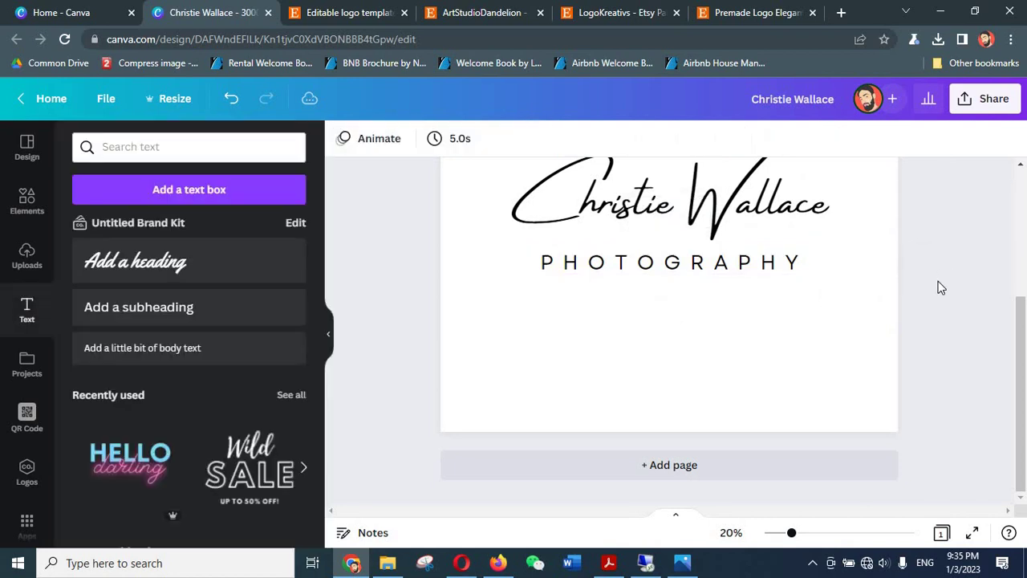
{"action": "scroll", "coordinate": [939, 289], "scroll_direction": "up", "scroll_amount": 1}
{"action": "scroll", "coordinate": [936, 296], "scroll_direction": "down", "scroll_amount": 3}
{"action": "scroll", "coordinate": [933, 307], "scroll_direction": "up", "scroll_amount": 1}
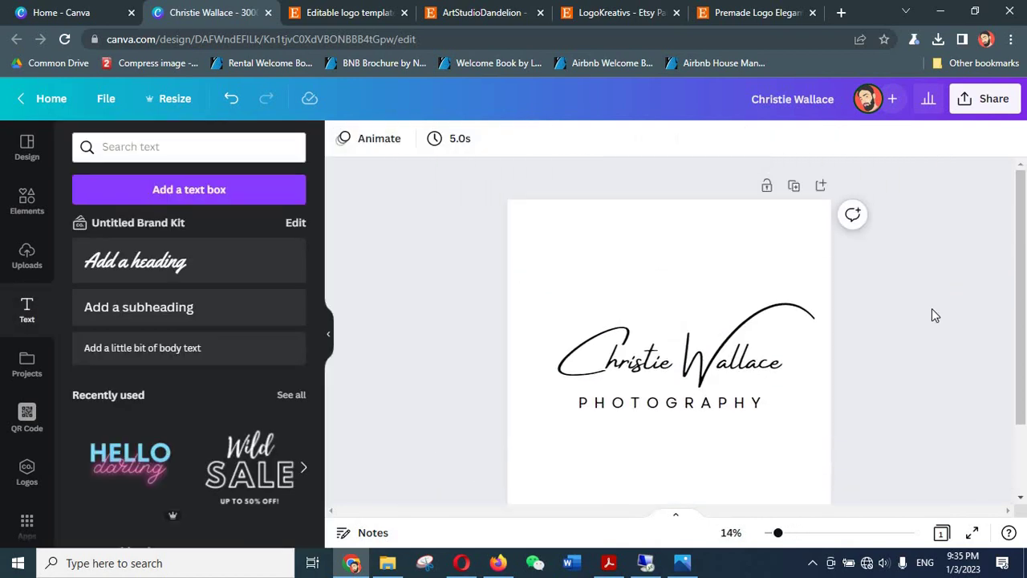
{"action": "scroll", "coordinate": [931, 289], "scroll_direction": "down", "scroll_amount": 1}
{"action": "left_click_drag", "start_coordinate": [930, 251], "coordinate": [480, 475]}
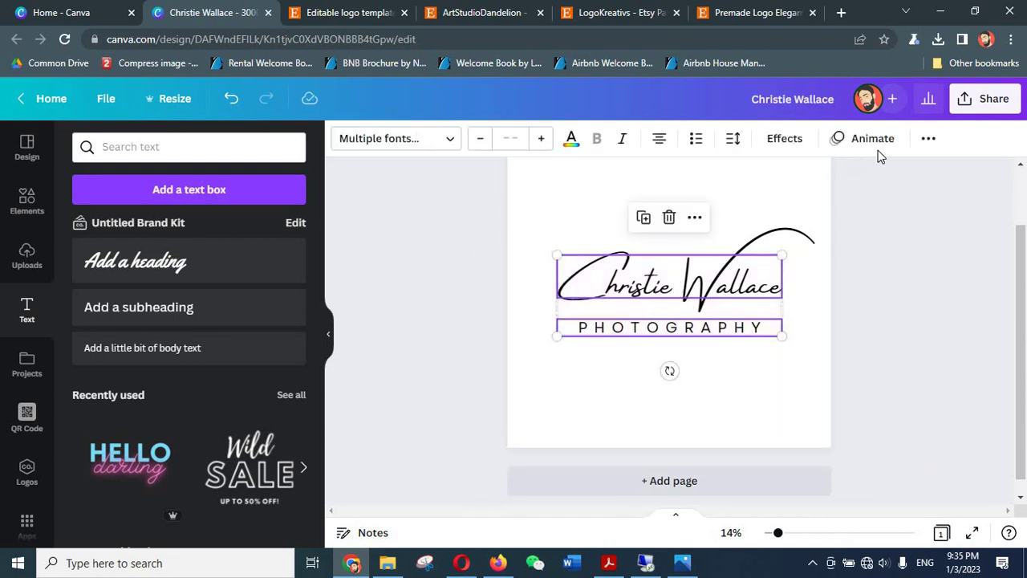
- Move the selected signature and PHOTOGRAPHY pair slightly higher on the page
{"action": "left_click", "coordinate": [928, 138]}
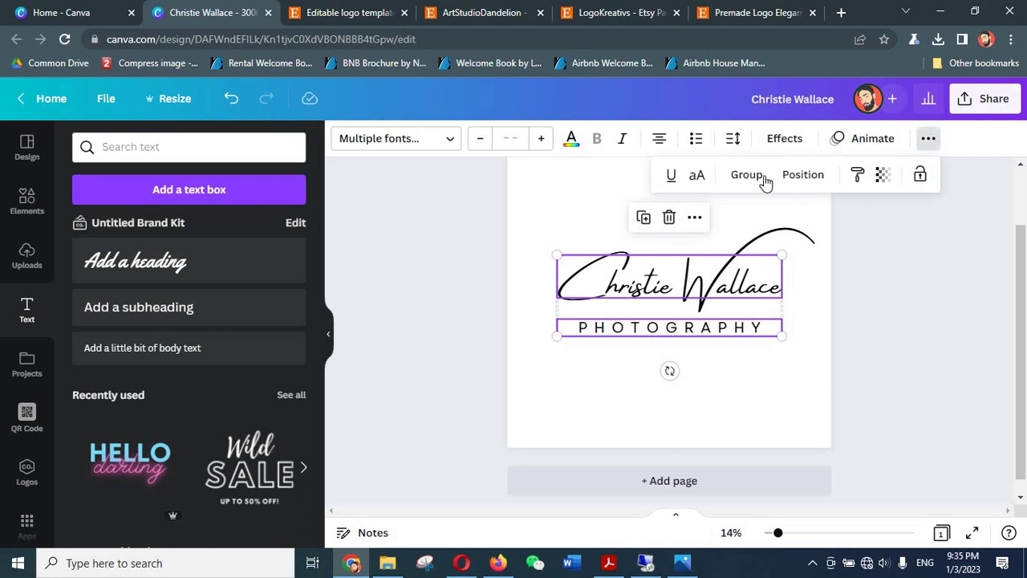
{"action": "left_click", "coordinate": [819, 175]}
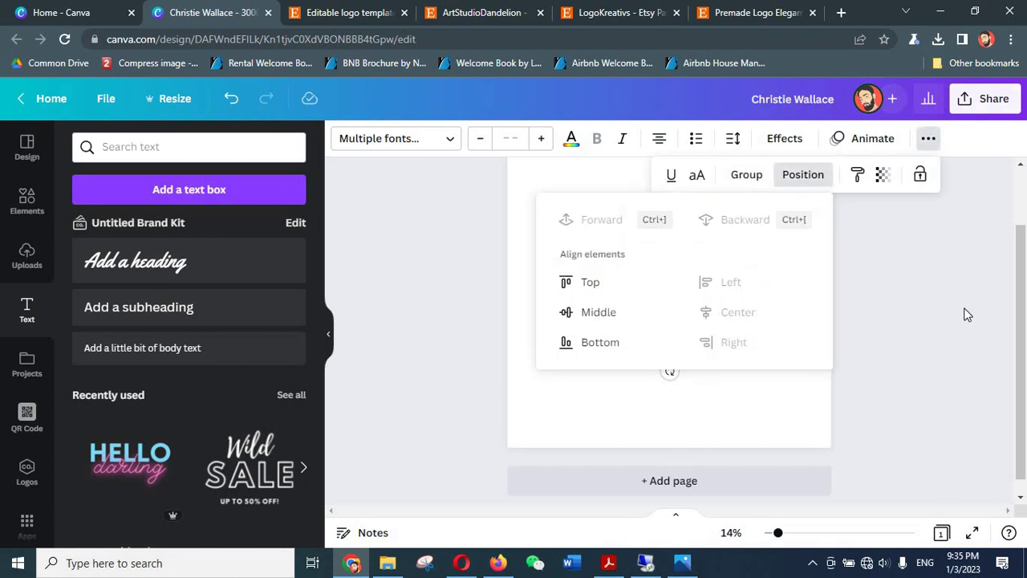
{"action": "left_click", "coordinate": [751, 350]}
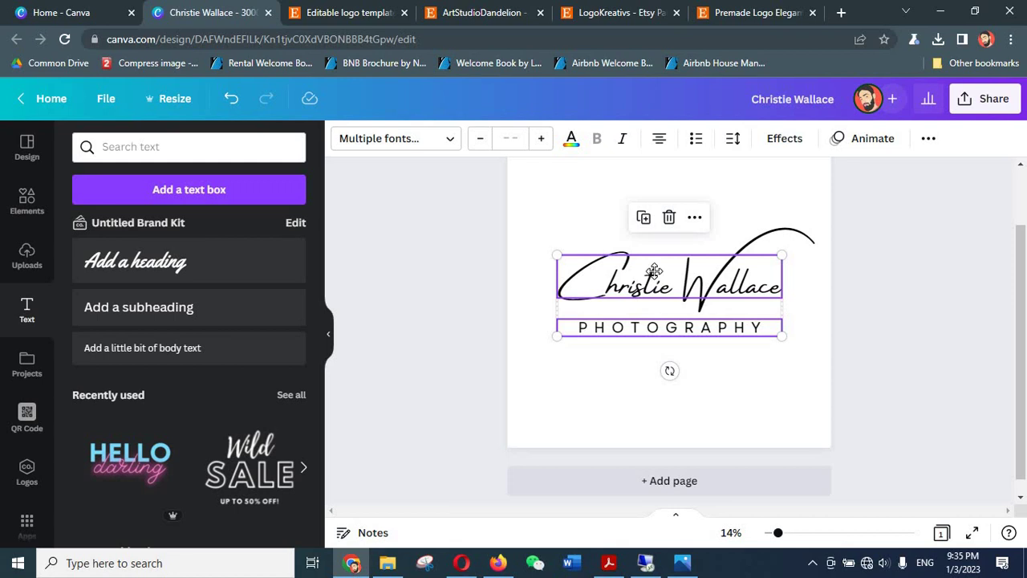
{"action": "left_click_drag", "start_coordinate": [655, 269], "coordinate": [656, 273]}
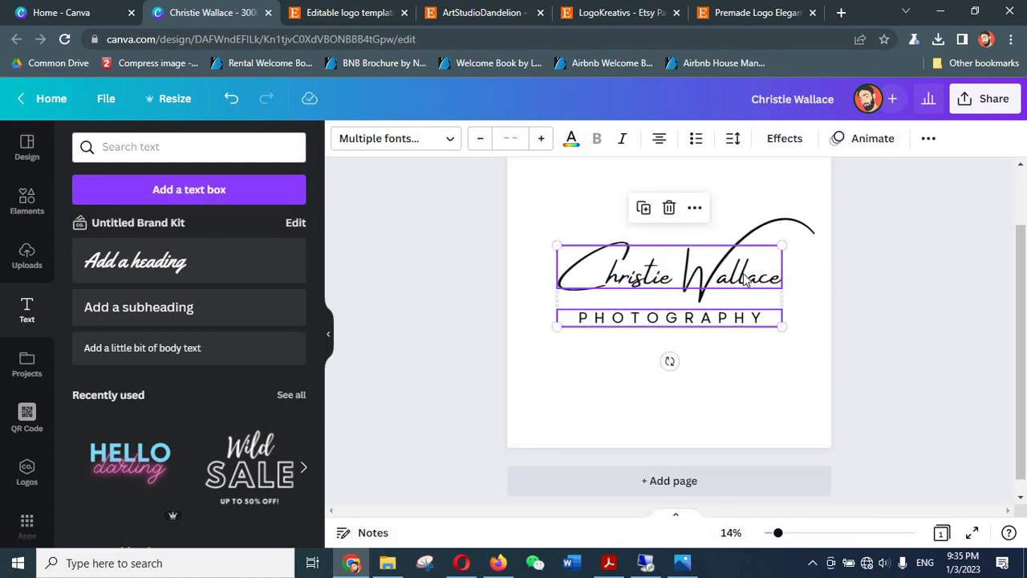
{"action": "left_click", "coordinate": [911, 268]}
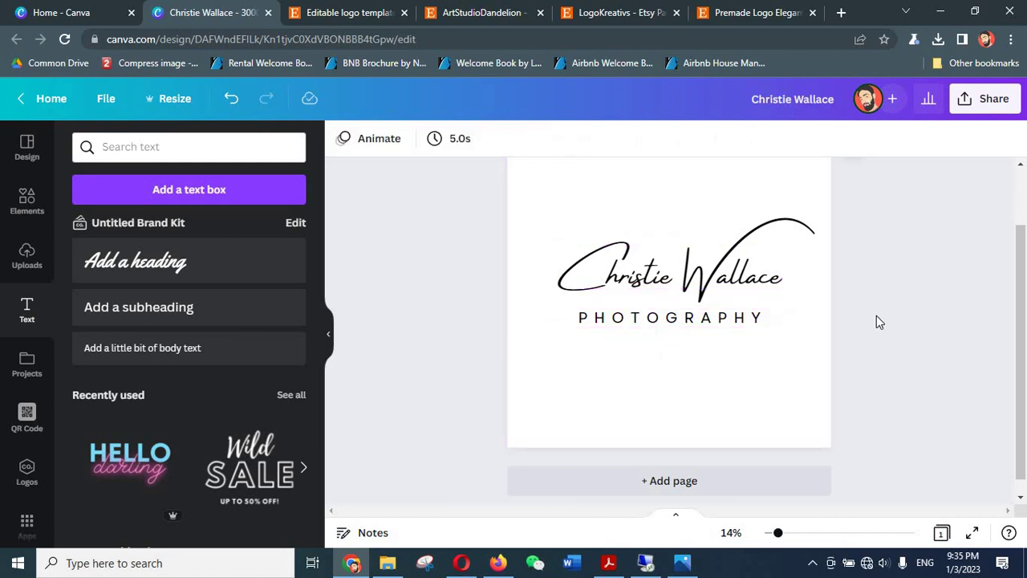
- Compare the logo with the reference Etsy shop tab, then return to Canva
{"action": "scroll", "coordinate": [877, 318], "scroll_direction": "up", "scroll_amount": 1}
{"action": "scroll", "coordinate": [877, 319], "scroll_direction": "down", "scroll_amount": 1}
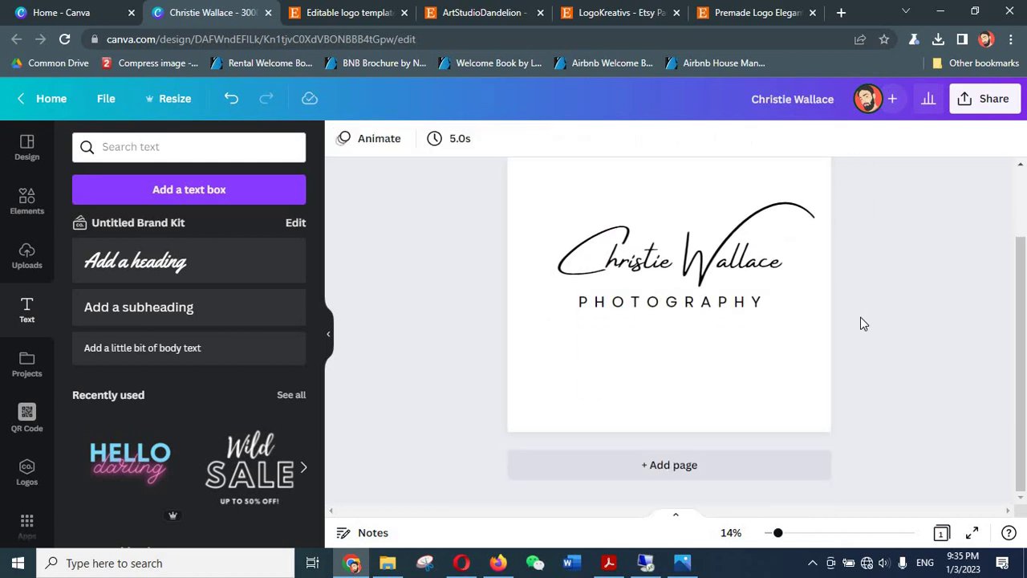
{"action": "left_click", "coordinate": [597, 9]}
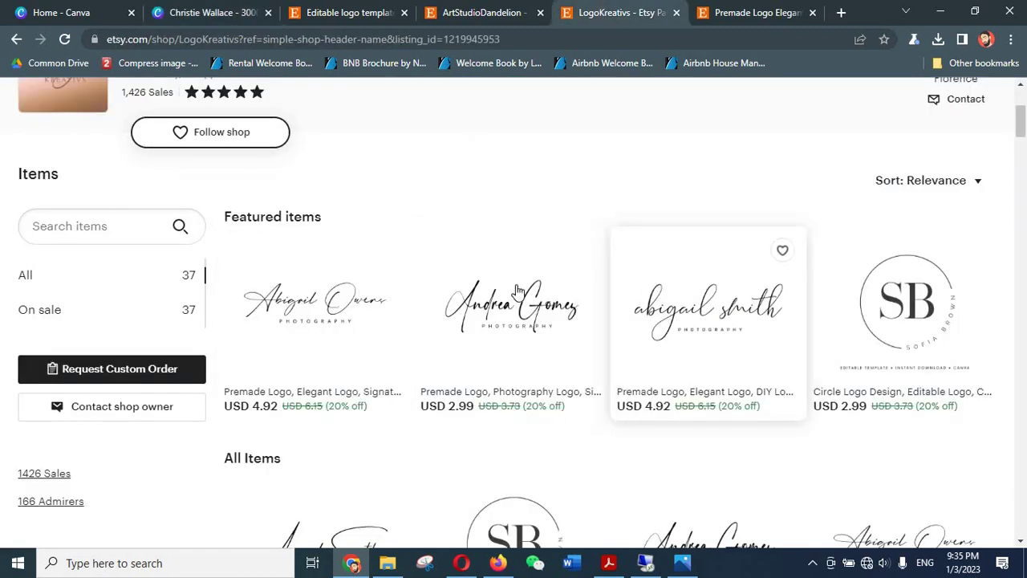
{"action": "left_click", "coordinate": [215, 11]}
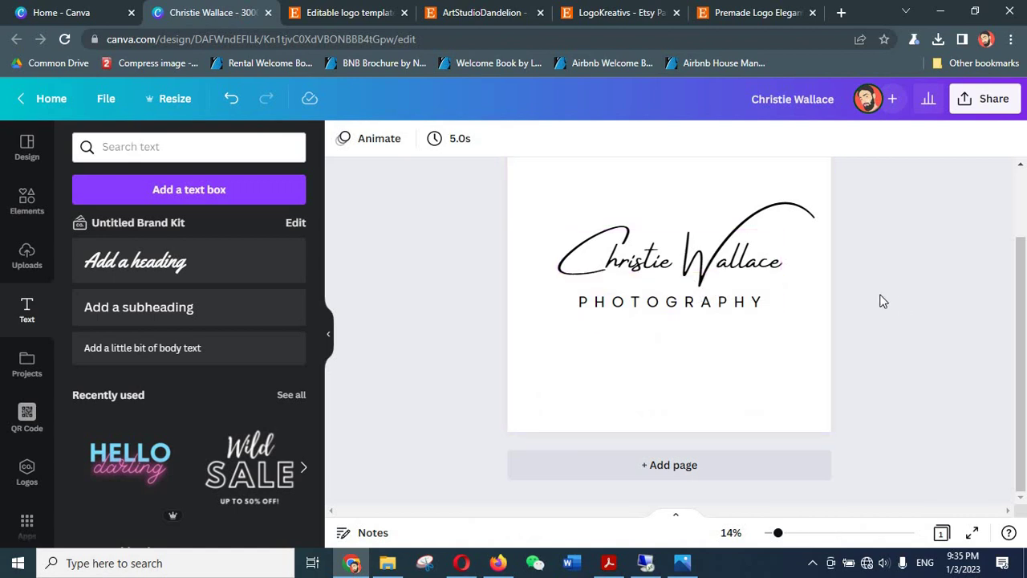
- Duplicate the logo page and make both logo texts on the copy white
{"action": "scroll", "coordinate": [1025, 325], "scroll_direction": "up", "scroll_amount": 2}
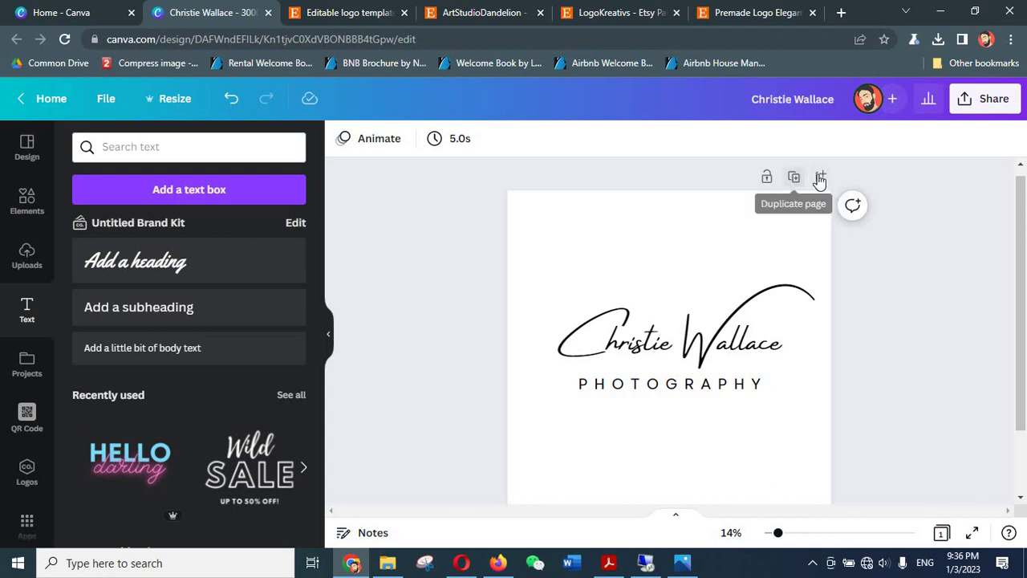
{"action": "left_click", "coordinate": [793, 180]}
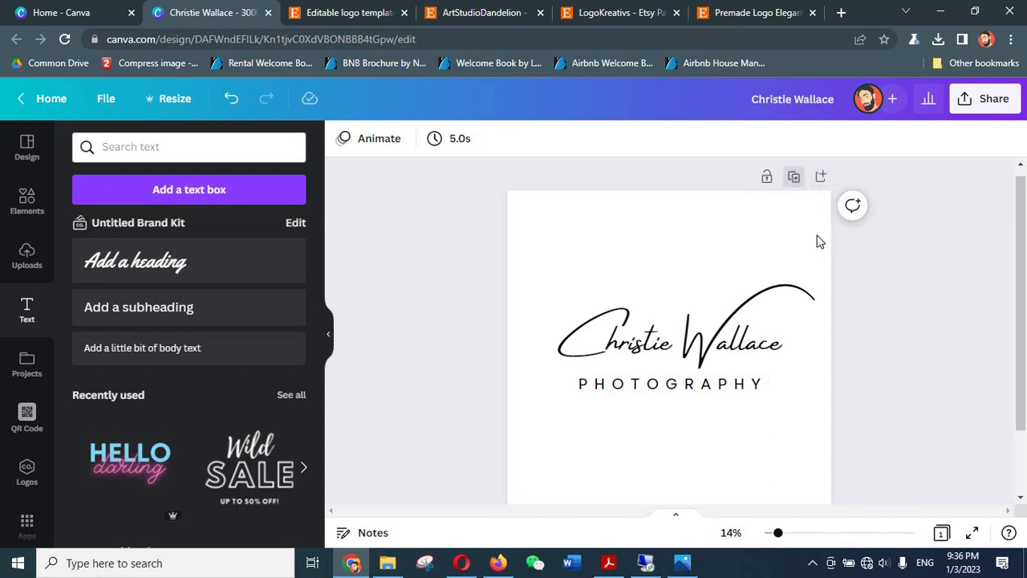
{"action": "left_click_drag", "start_coordinate": [927, 236], "coordinate": [433, 497]}
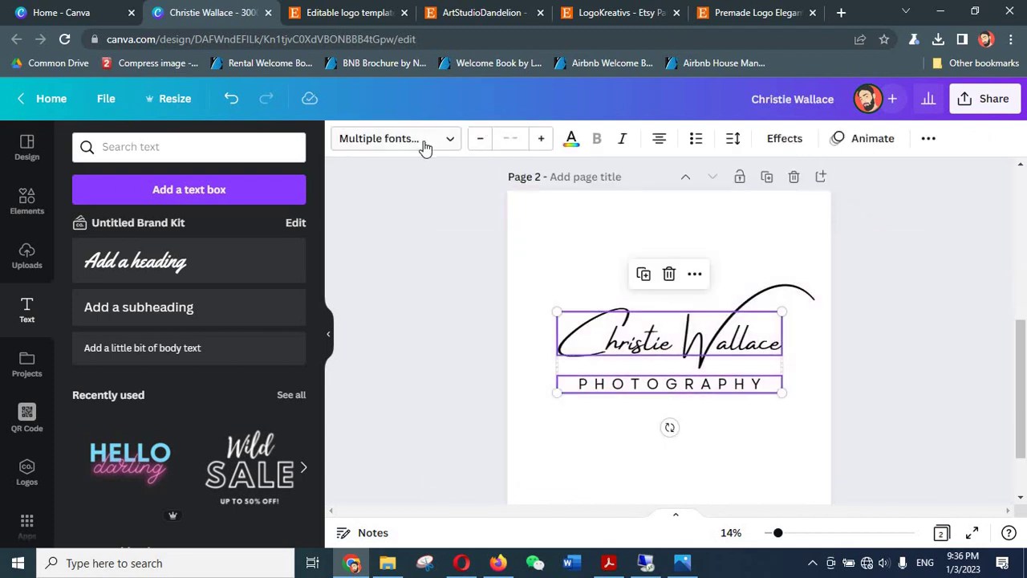
{"action": "left_click", "coordinate": [572, 139]}
{"action": "left_click", "coordinate": [170, 215]}
{"action": "left_click", "coordinate": [384, 279]}
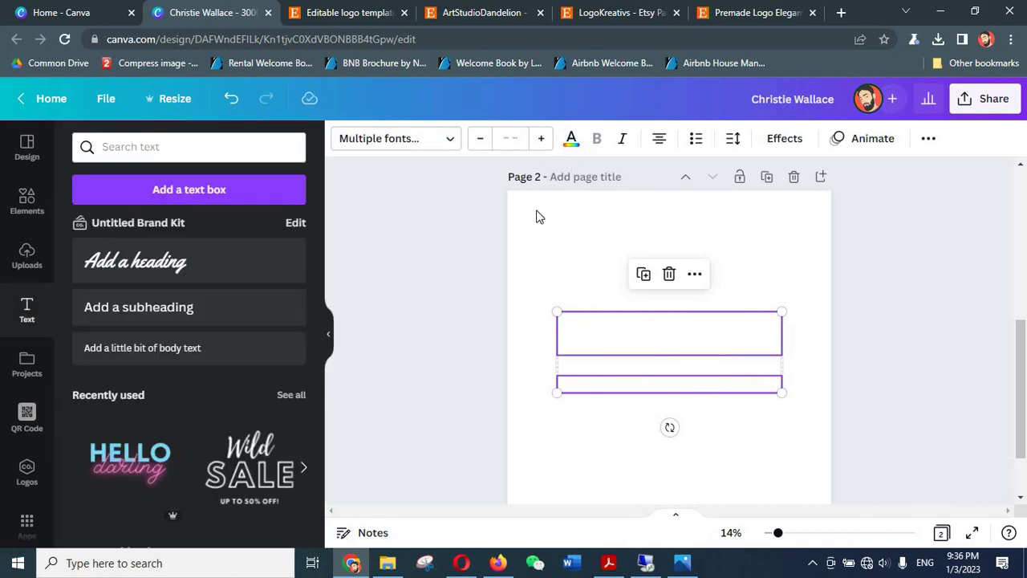
- Set the duplicated page's background colour to black
{"action": "left_click", "coordinate": [521, 213]}
{"action": "left_click", "coordinate": [343, 138]}
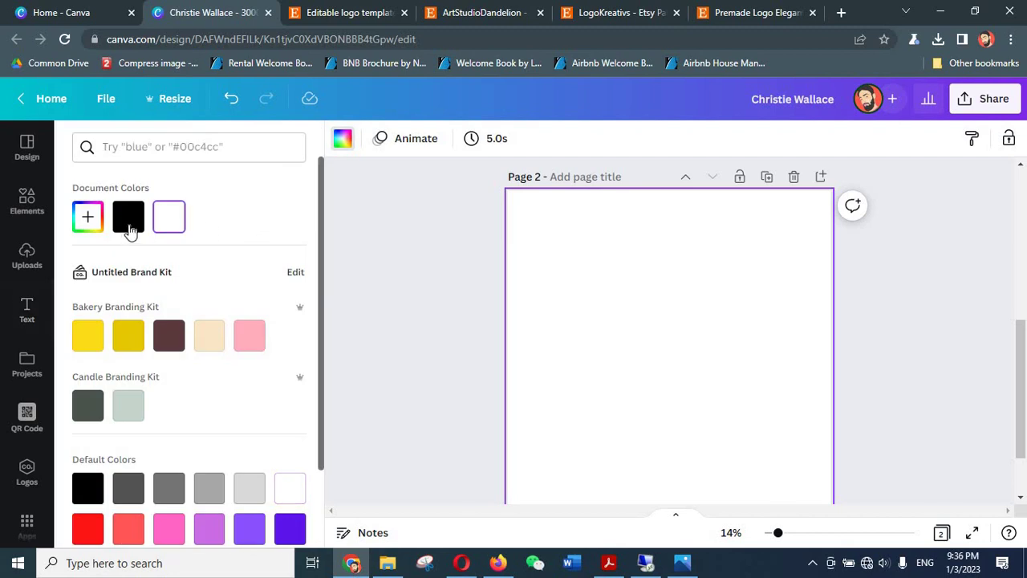
{"action": "left_click", "coordinate": [128, 217]}
{"action": "left_click", "coordinate": [370, 297]}
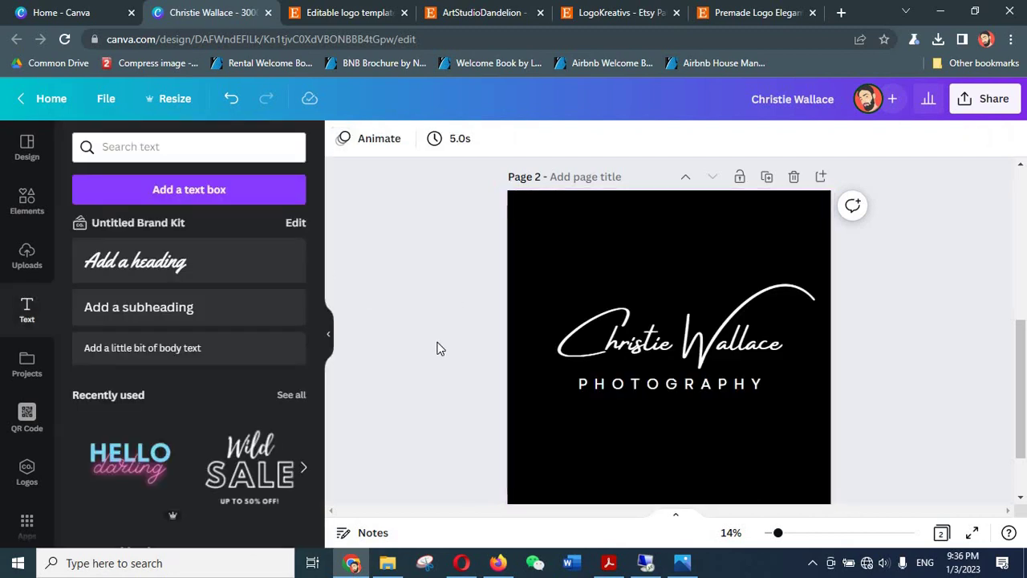
- Review the white original page and the dark copy side by side
{"action": "scroll", "coordinate": [433, 353], "scroll_direction": "up", "scroll_amount": 5}
{"action": "scroll", "coordinate": [436, 345], "scroll_direction": "down", "scroll_amount": 2}
{"action": "scroll", "coordinate": [436, 345], "scroll_direction": "down", "scroll_amount": 5}
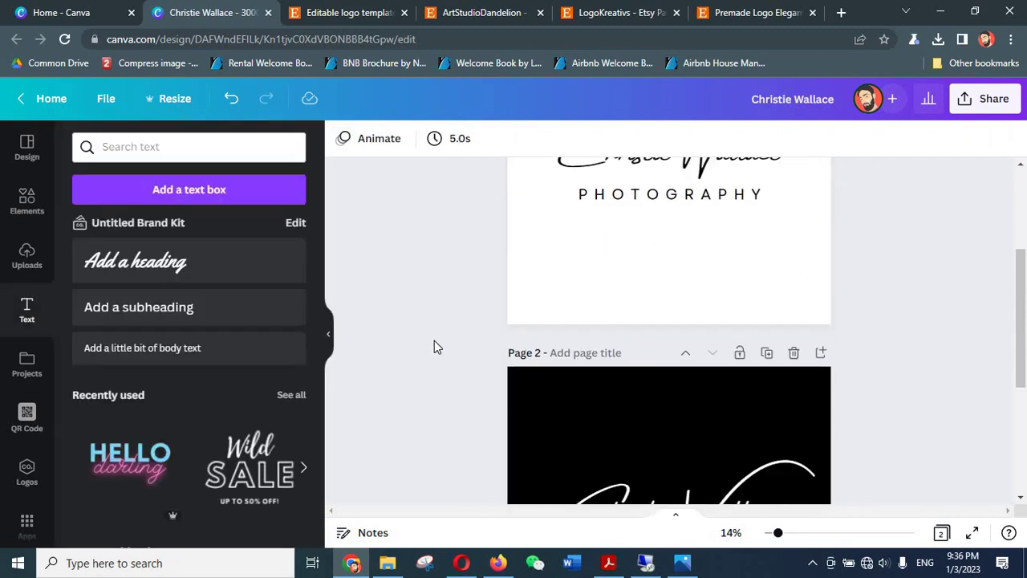
{"action": "scroll", "coordinate": [434, 346], "scroll_direction": "up", "scroll_amount": 5}
{"action": "scroll", "coordinate": [434, 345], "scroll_direction": "up", "scroll_amount": 2}
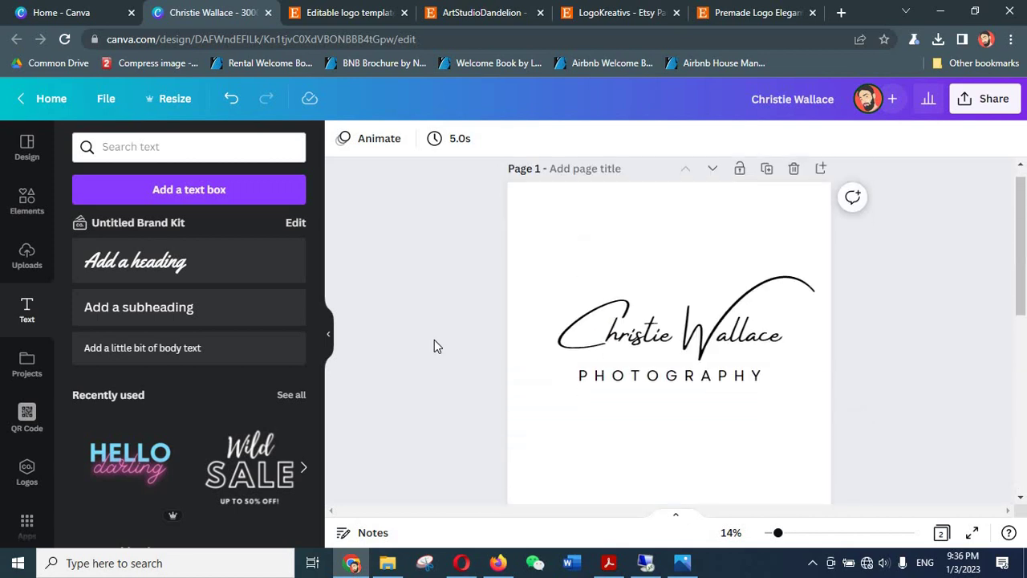
{"action": "scroll", "coordinate": [436, 345], "scroll_direction": "down", "scroll_amount": 3}
{"action": "scroll", "coordinate": [907, 337], "scroll_direction": "down", "scroll_amount": 2}
{"action": "scroll", "coordinate": [891, 337], "scroll_direction": "down", "scroll_amount": 2}
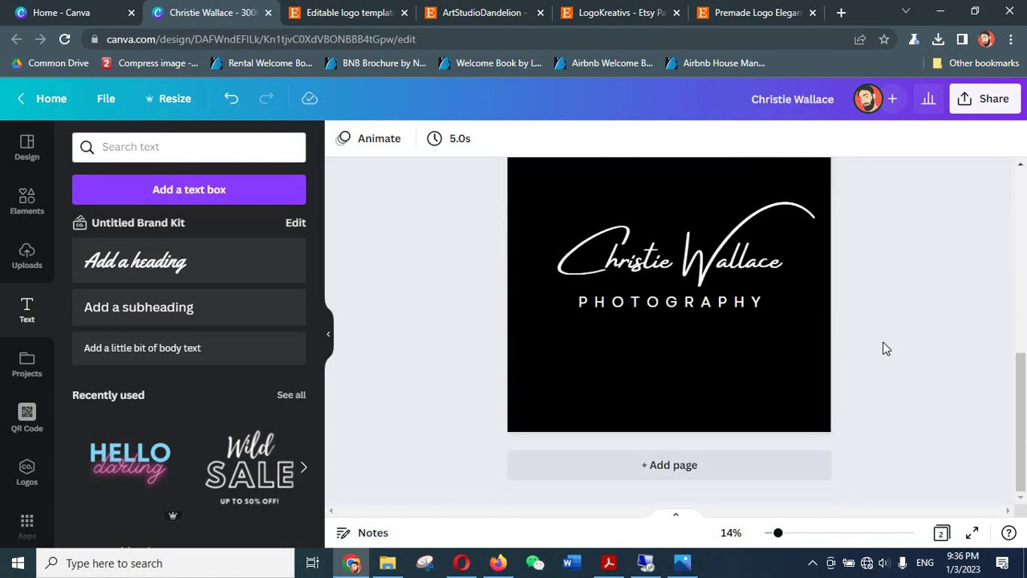
{"action": "scroll", "coordinate": [776, 346], "scroll_direction": "up", "scroll_amount": 6}
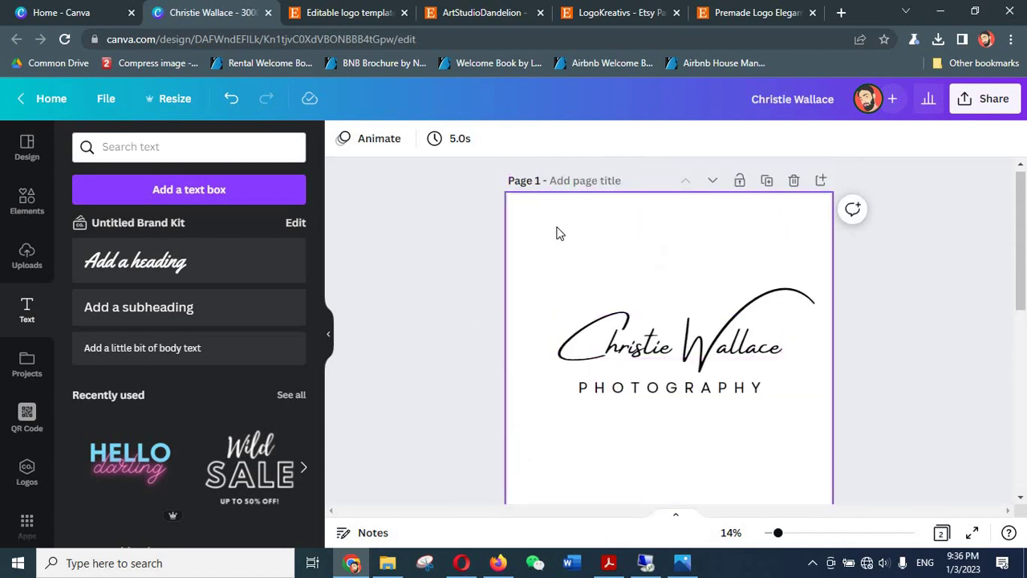
{"action": "left_click", "coordinate": [632, 360]}
{"action": "scroll", "coordinate": [449, 381], "scroll_direction": "down", "scroll_amount": 5}
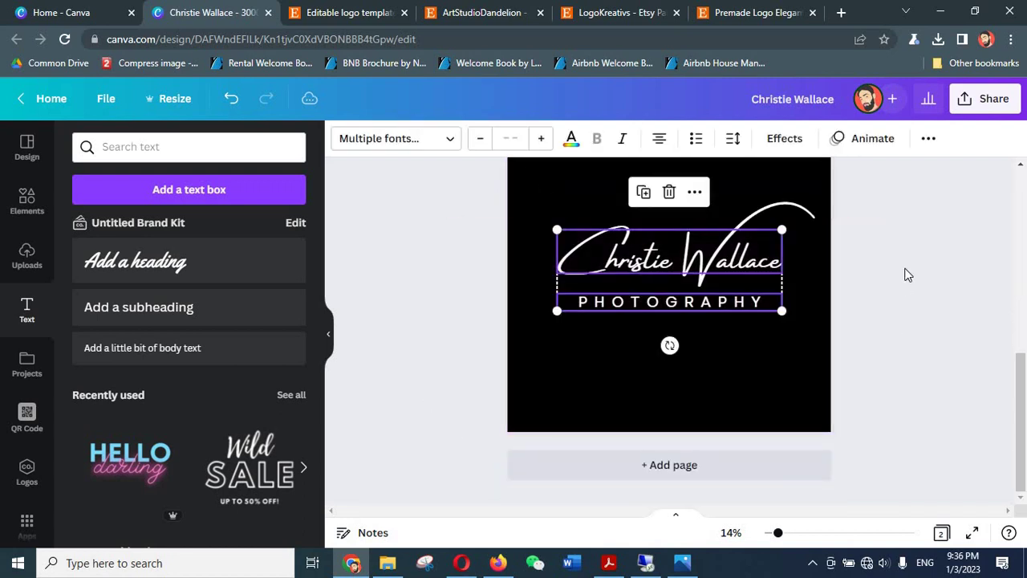
{"action": "left_click", "coordinate": [908, 312]}
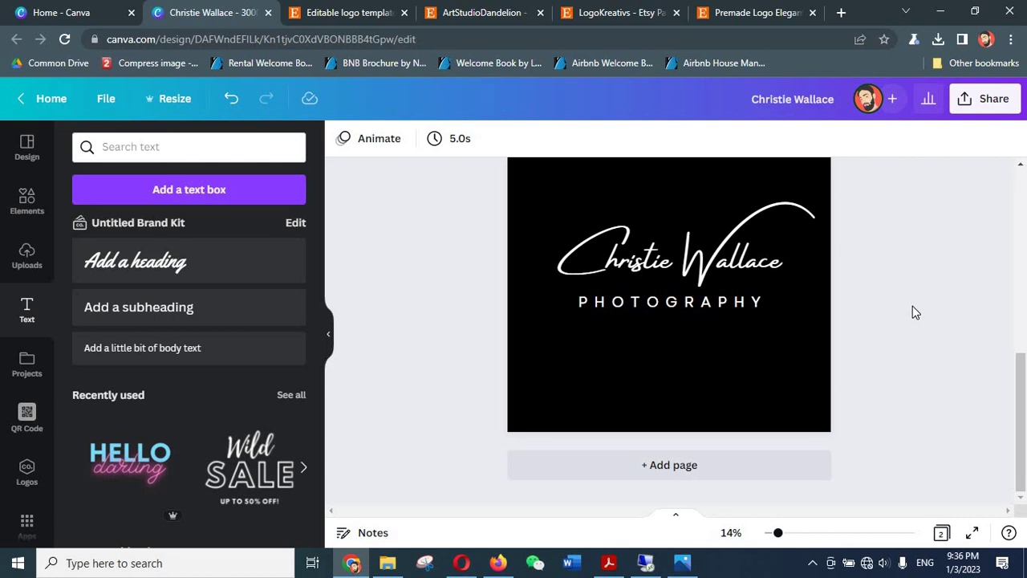
- Copy the Canva design's template link from the Share panel
{"action": "left_click", "coordinate": [991, 104]}
{"action": "left_click", "coordinate": [443, 329]}
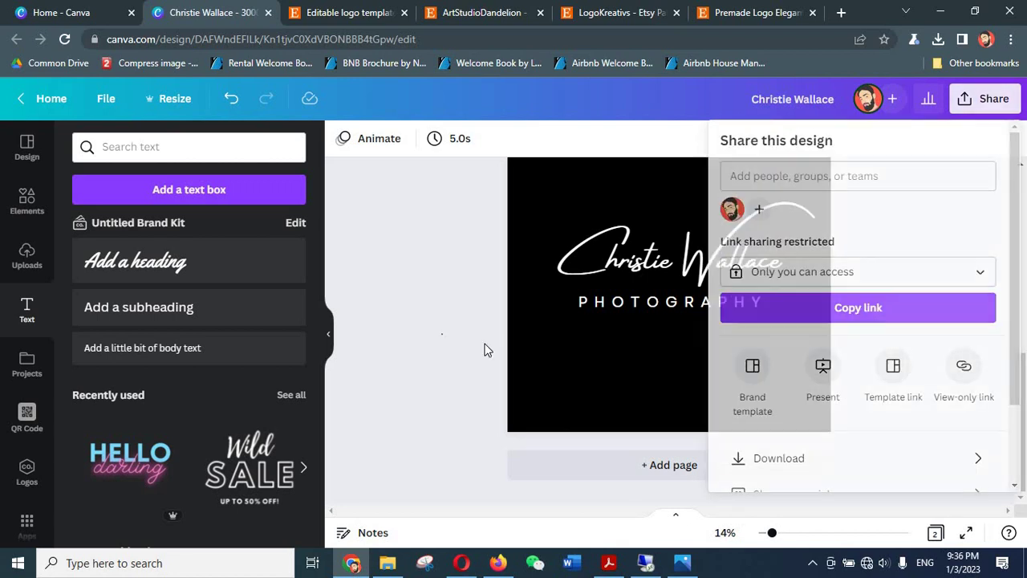
{"action": "left_click", "coordinate": [992, 112]}
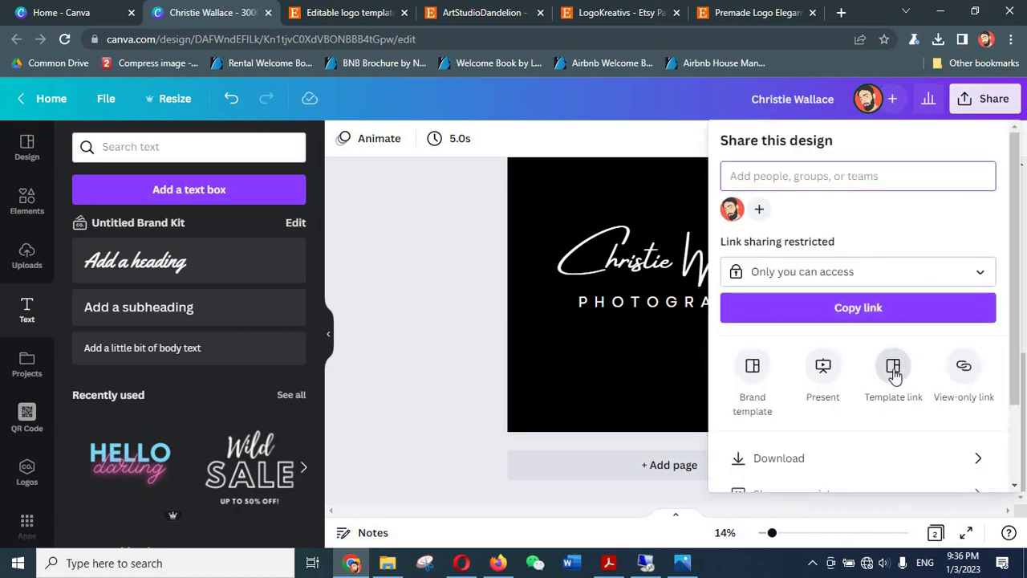
{"action": "left_click", "coordinate": [893, 369]}
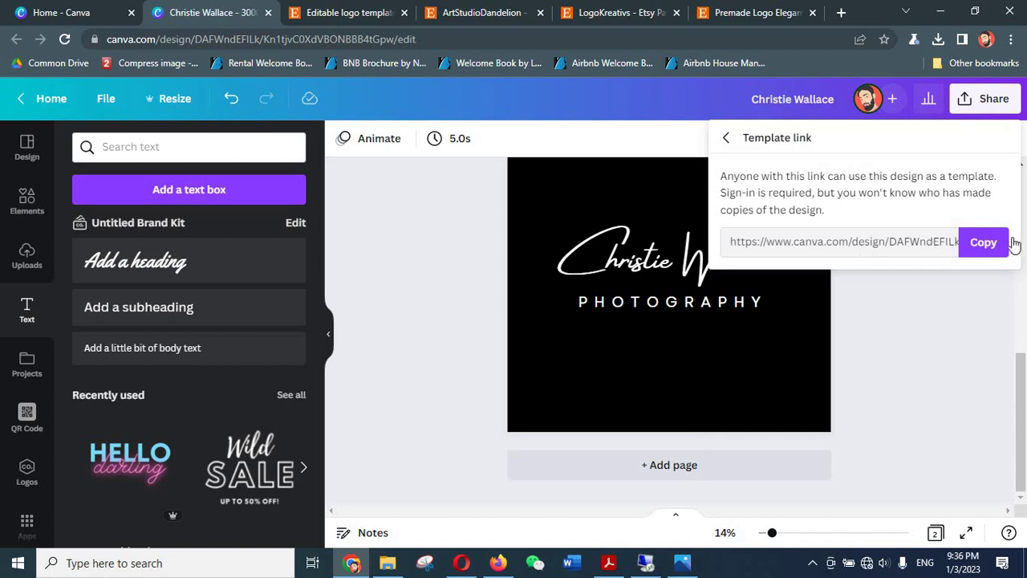
{"action": "left_click", "coordinate": [985, 242]}
{"action": "left_click", "coordinate": [983, 243]}
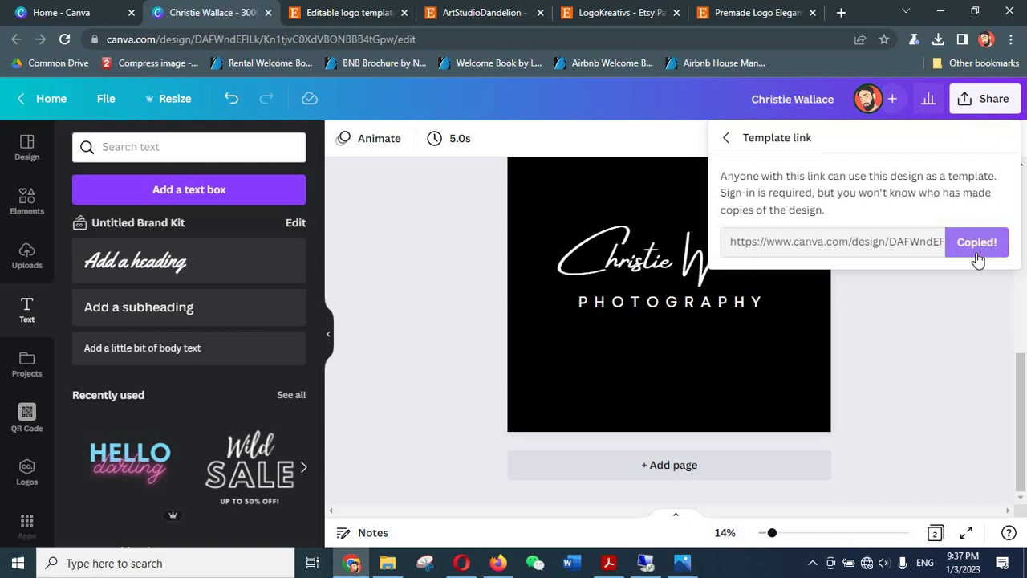
{"action": "left_click", "coordinate": [571, 562]}
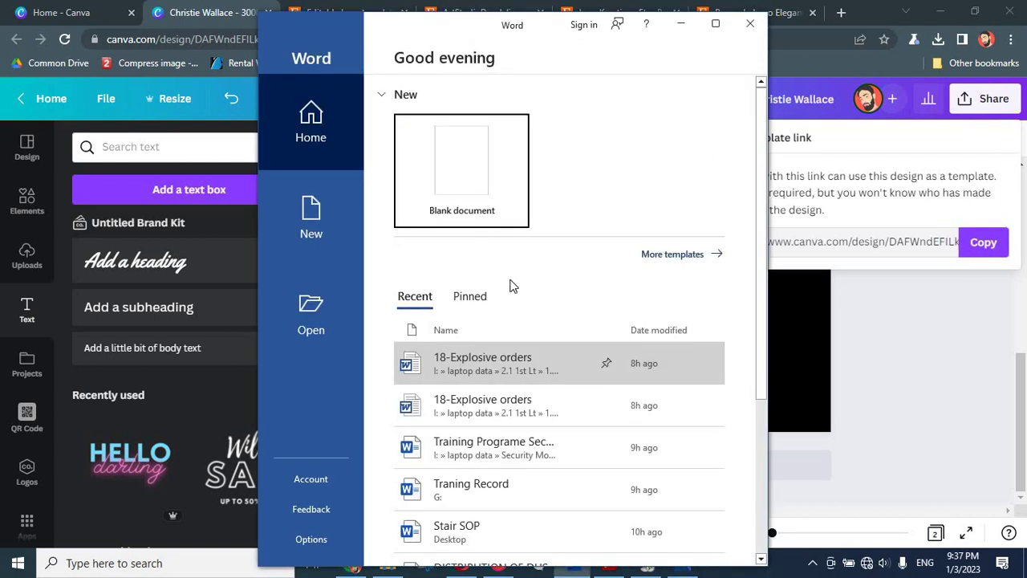
- Create a blank Word document with 'DOWNLOAD HERE:' and the pasted Canva link below
{"action": "left_click", "coordinate": [454, 176]}
{"action": "left_click", "coordinate": [715, 23]}
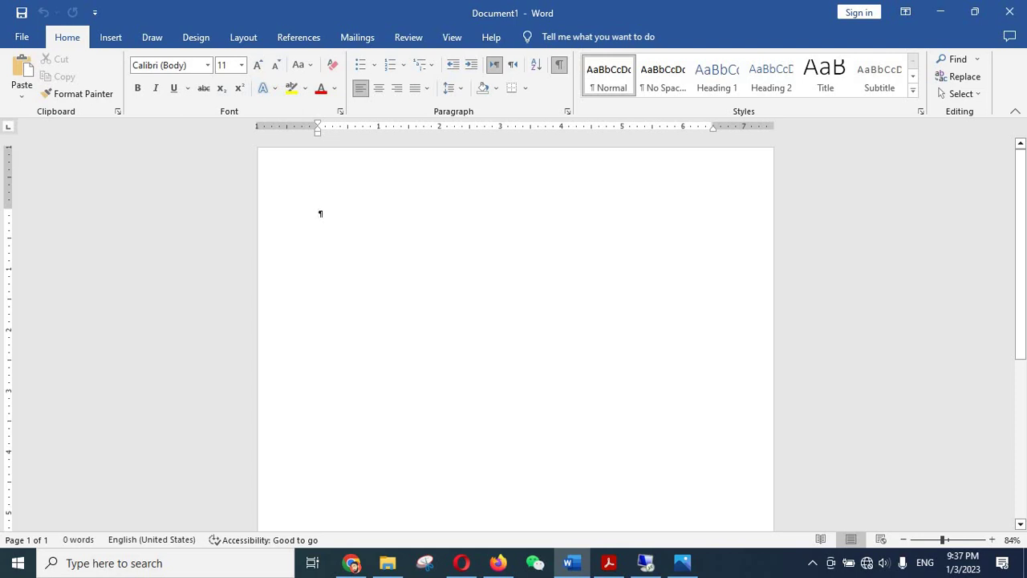
{"action": "type", "text": "S"}
{"action": "key", "text": "BackSpace"}
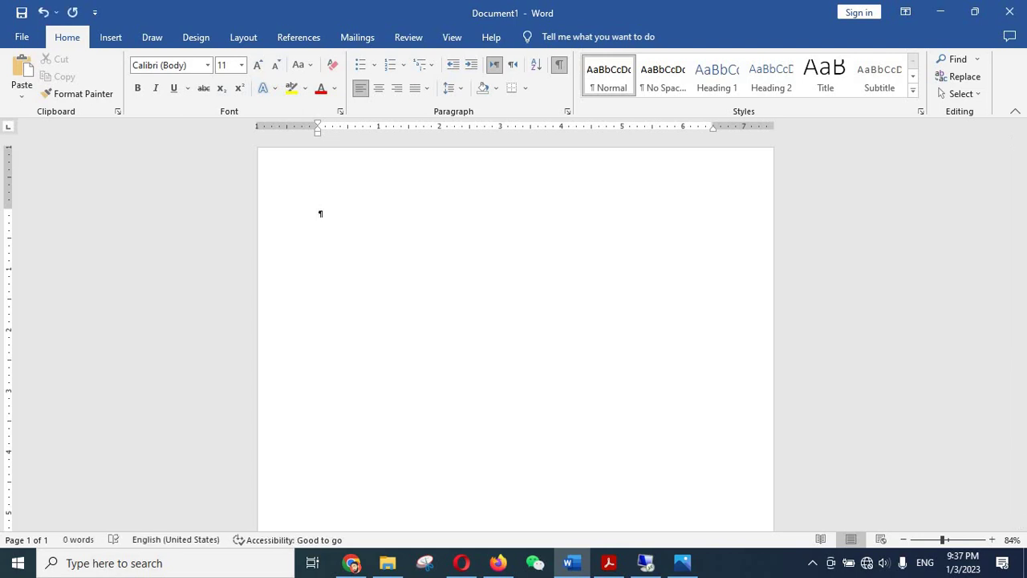
{"action": "type", "text": "DOWNLOAD HERE:"}
{"action": "key", "text": "ctrl+v"}
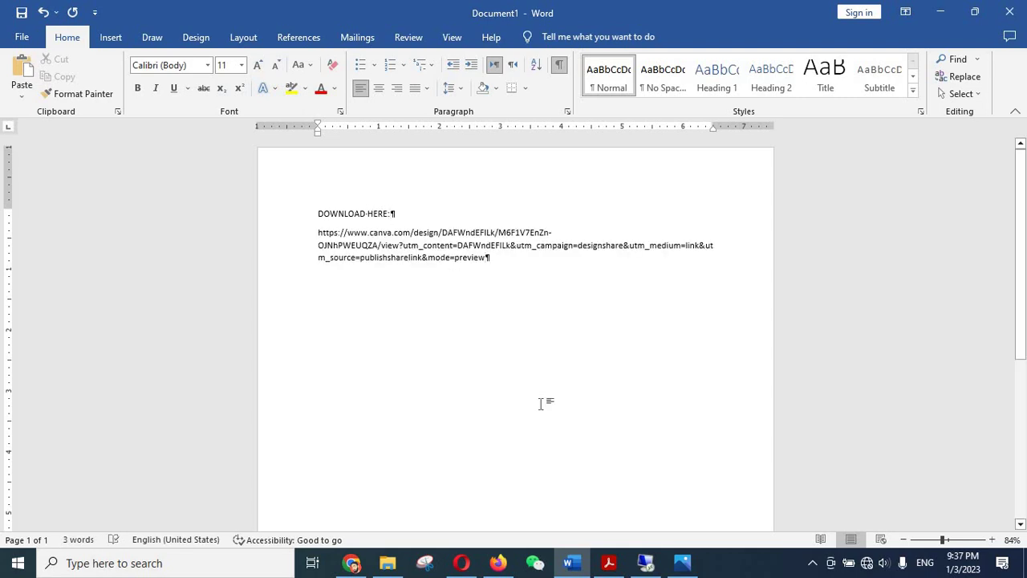
{"action": "left_click", "coordinate": [388, 563]}
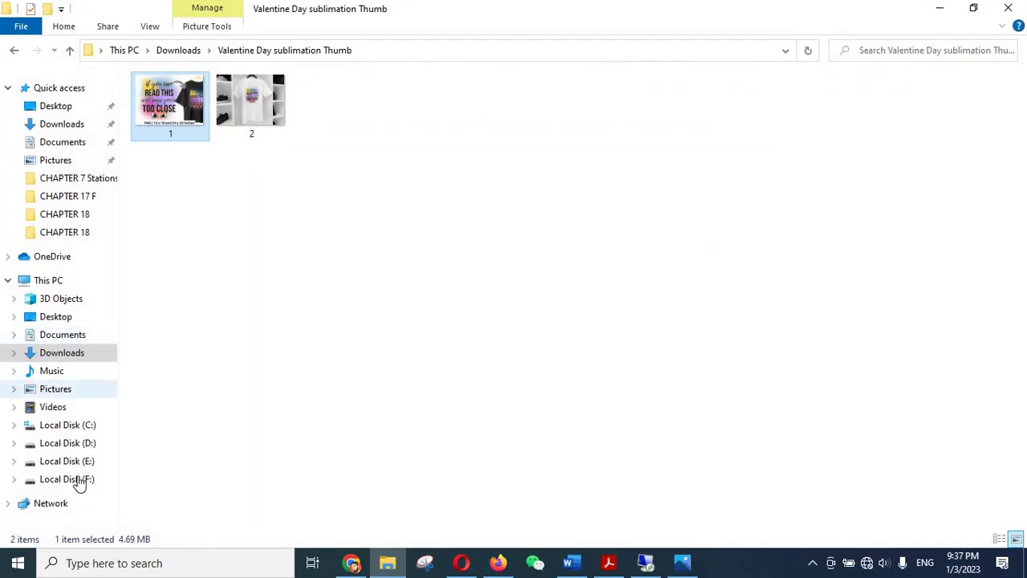
- Return to Word, maximize the instructions document, and select its logo and text box
{"action": "left_click", "coordinate": [939, 8]}
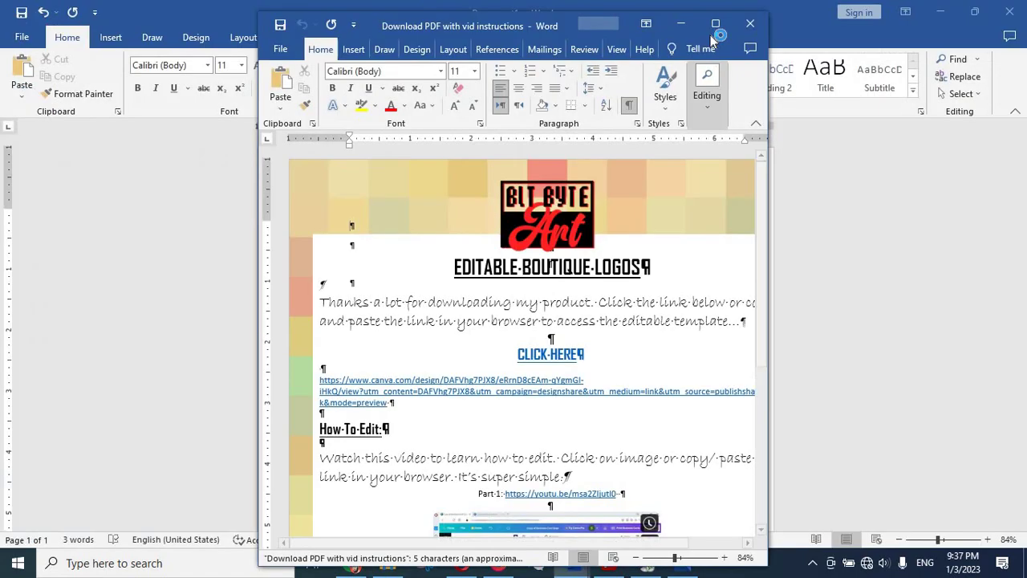
{"action": "left_click", "coordinate": [715, 21]}
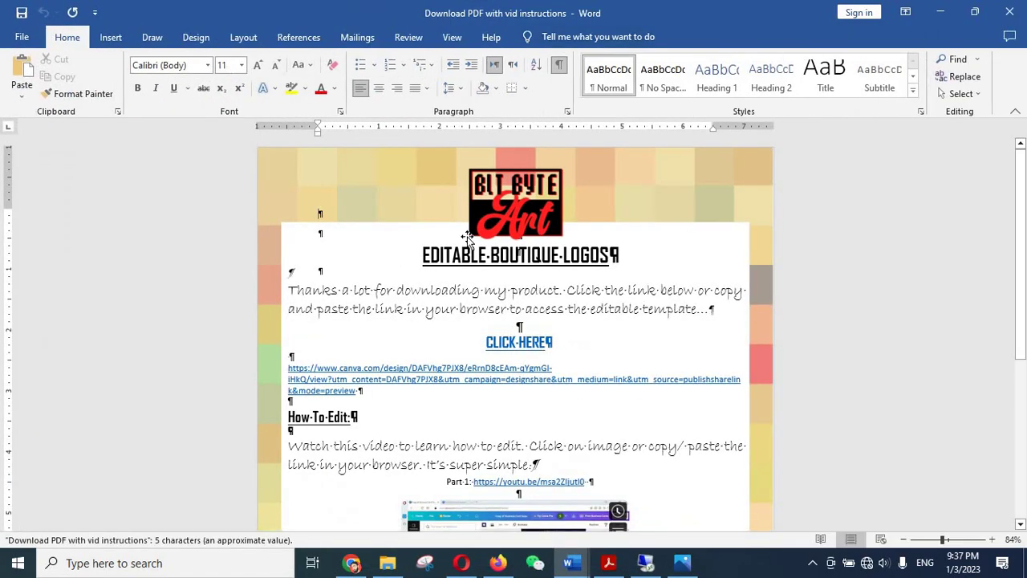
{"action": "left_click", "coordinate": [504, 204]}
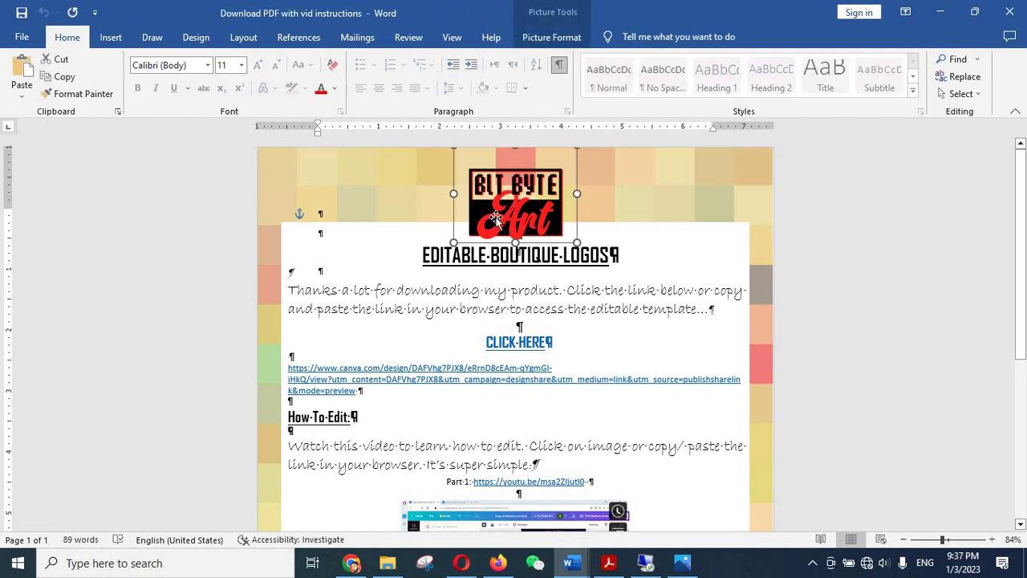
{"action": "scroll", "coordinate": [350, 313], "scroll_direction": "down", "scroll_amount": 1}
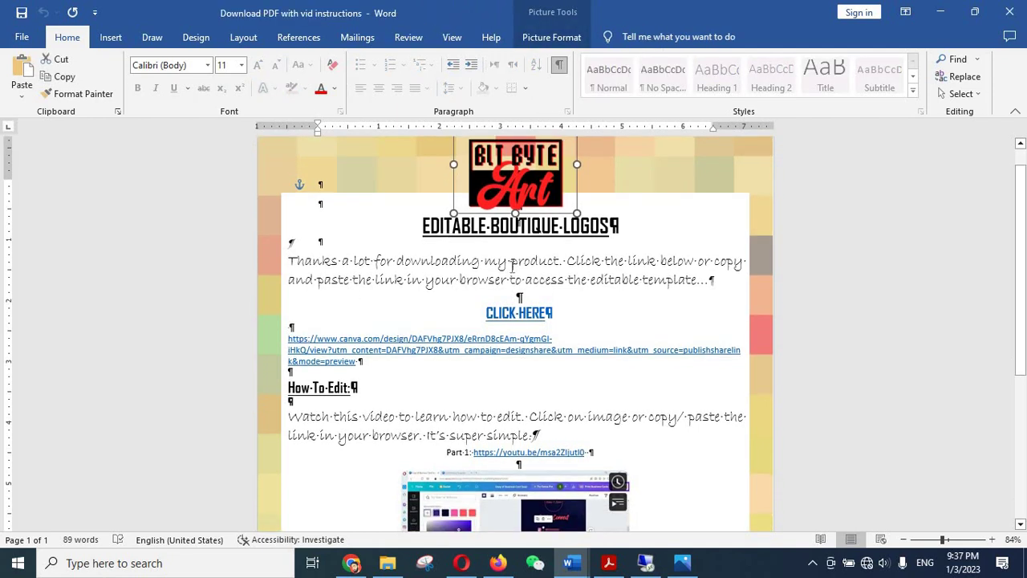
{"action": "scroll", "coordinate": [609, 296], "scroll_direction": "down", "scroll_amount": 3}
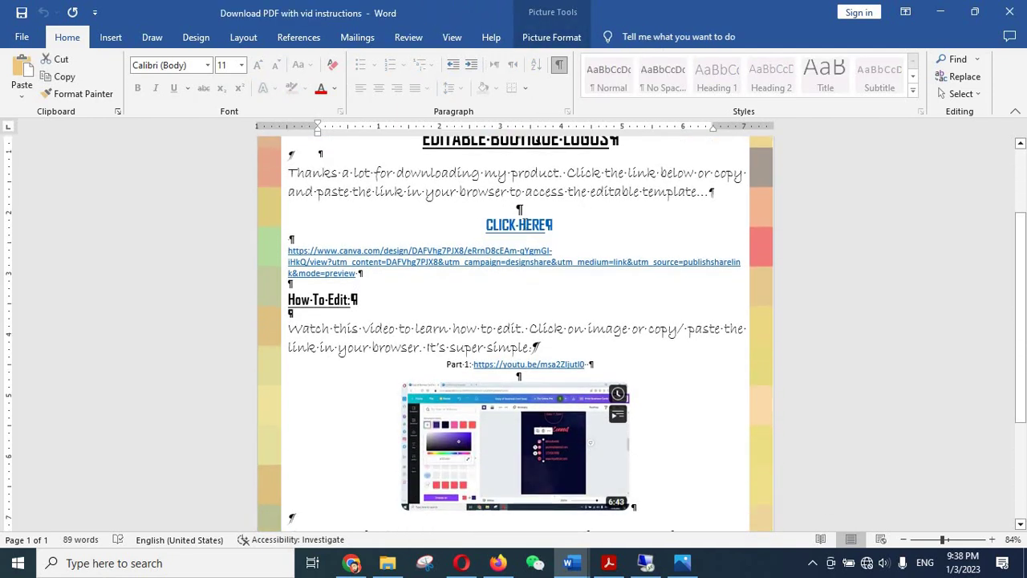
{"action": "left_click", "coordinate": [517, 228]}
{"action": "scroll", "coordinate": [415, 270], "scroll_direction": "down", "scroll_amount": 2}
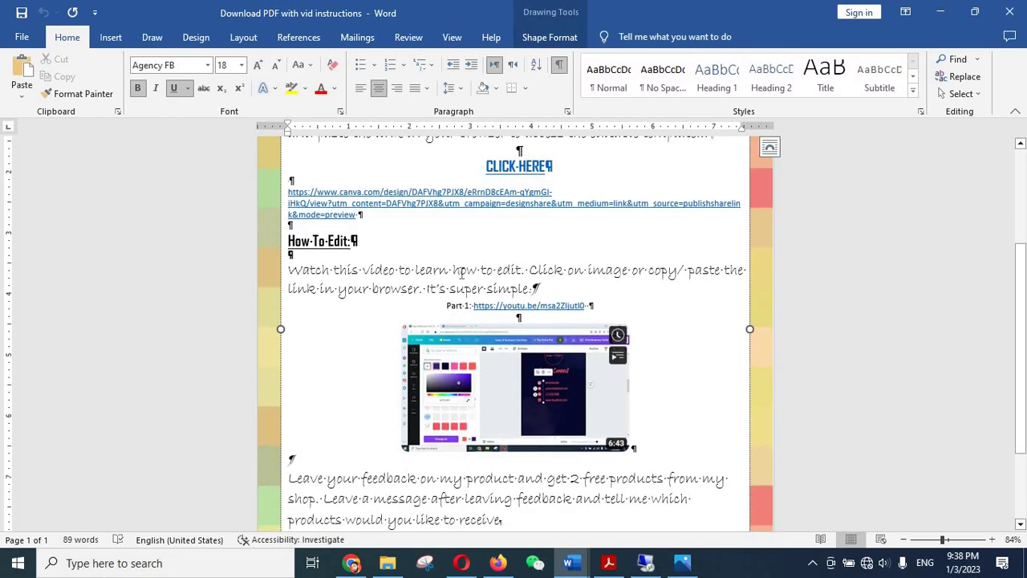
- Place the cursor after 'simple.' and select the feedback paragraph in the text box
{"action": "left_click", "coordinate": [567, 287]}
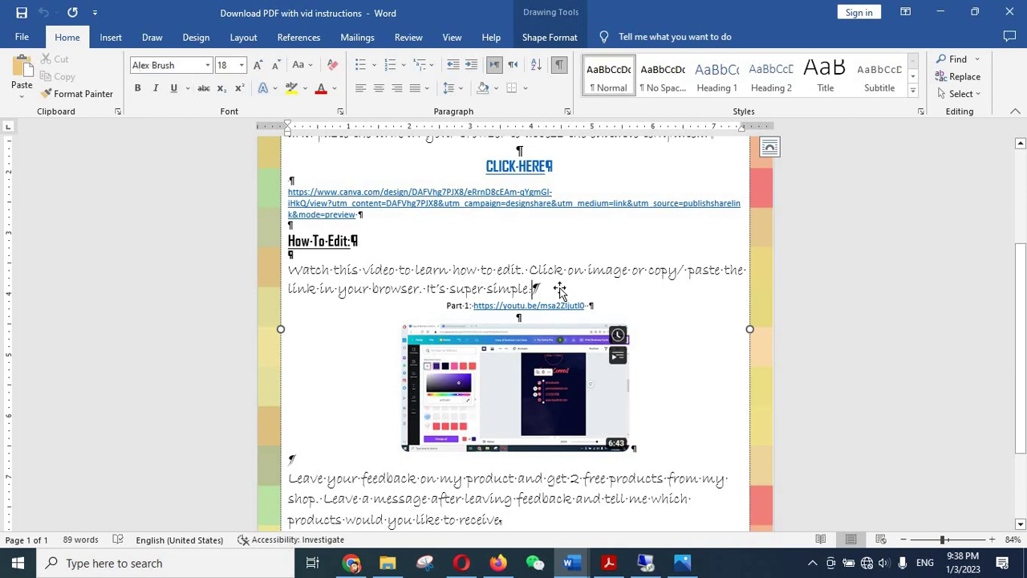
{"action": "scroll", "coordinate": [562, 289], "scroll_direction": "down", "scroll_amount": 2}
{"action": "scroll", "coordinate": [427, 394], "scroll_direction": "down", "scroll_amount": 2}
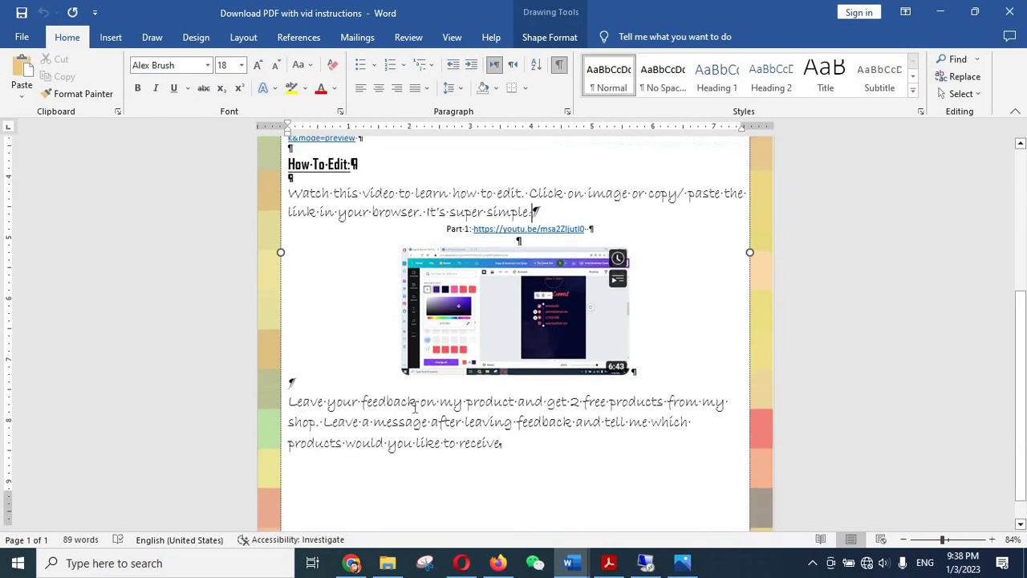
{"action": "left_click_drag", "start_coordinate": [464, 385], "coordinate": [491, 405]}
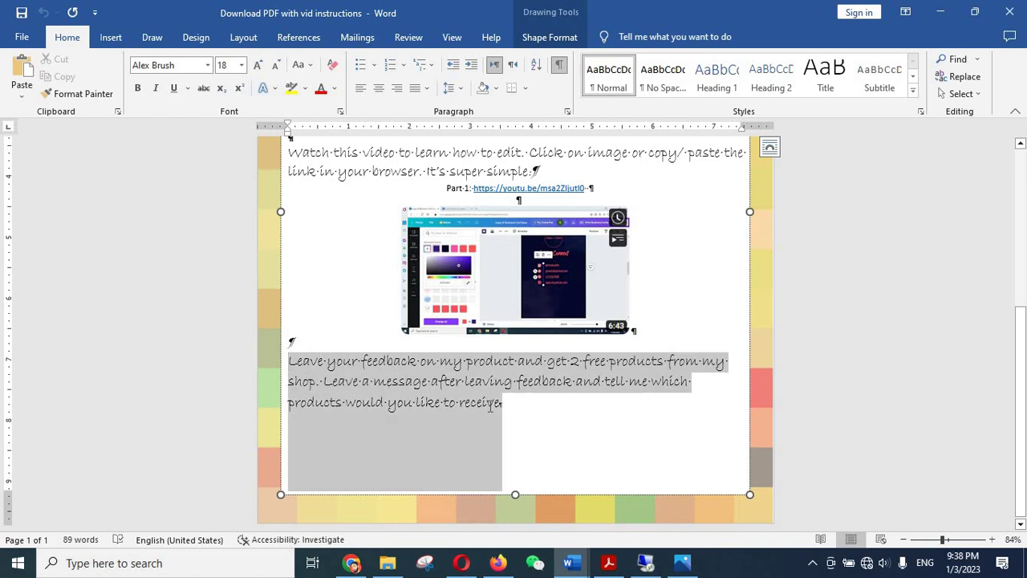
{"action": "left_click_drag", "start_coordinate": [574, 430], "coordinate": [619, 433]}
{"action": "left_click", "coordinate": [543, 433]}
{"action": "scroll", "coordinate": [558, 431], "scroll_direction": "up", "scroll_amount": 3}
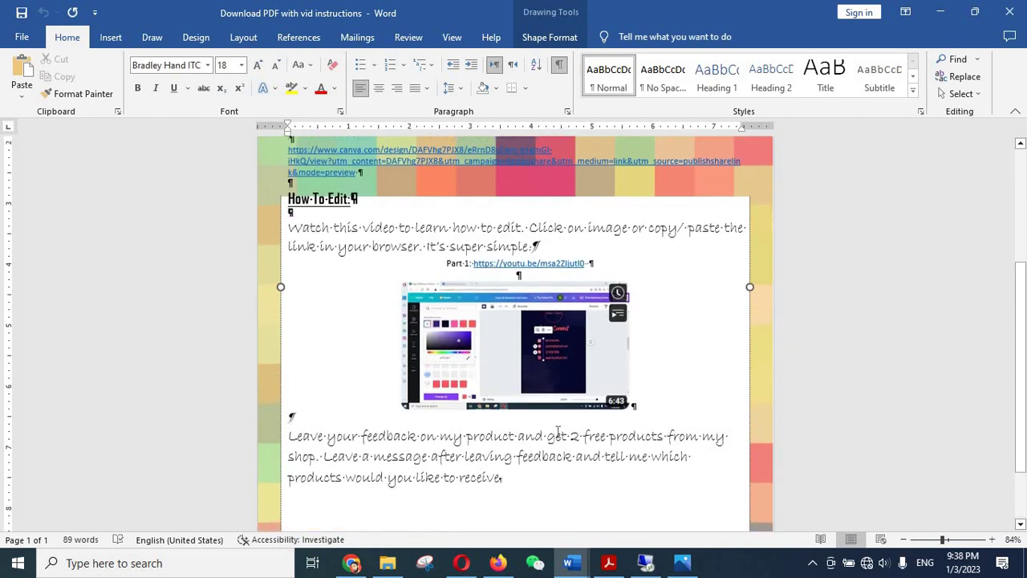
{"action": "scroll", "coordinate": [557, 434], "scroll_direction": "up", "scroll_amount": 3}
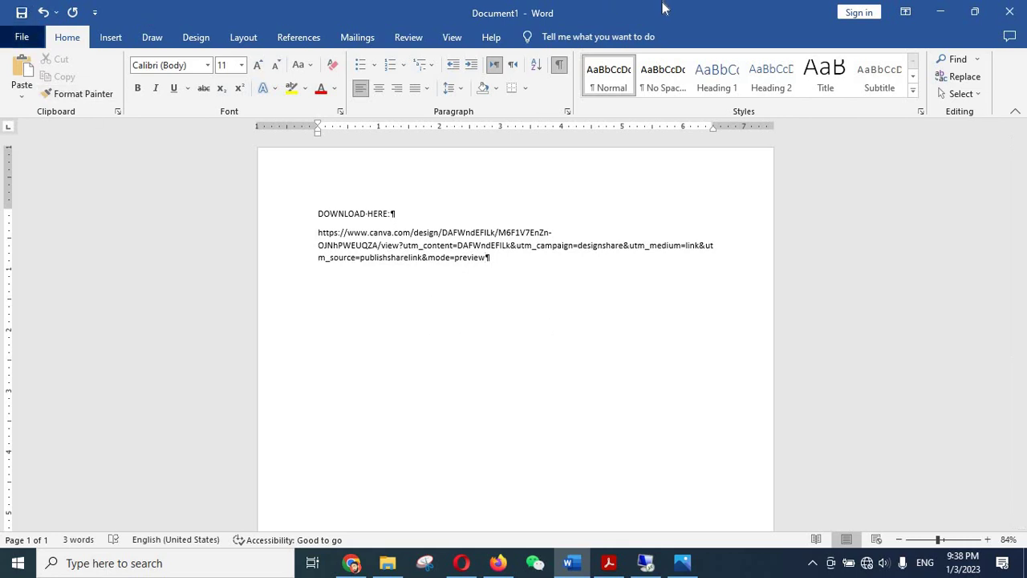
- Close the download-link document without saving
{"action": "key", "text": "alt+f"}
{"action": "left_click", "coordinate": [1010, 12]}
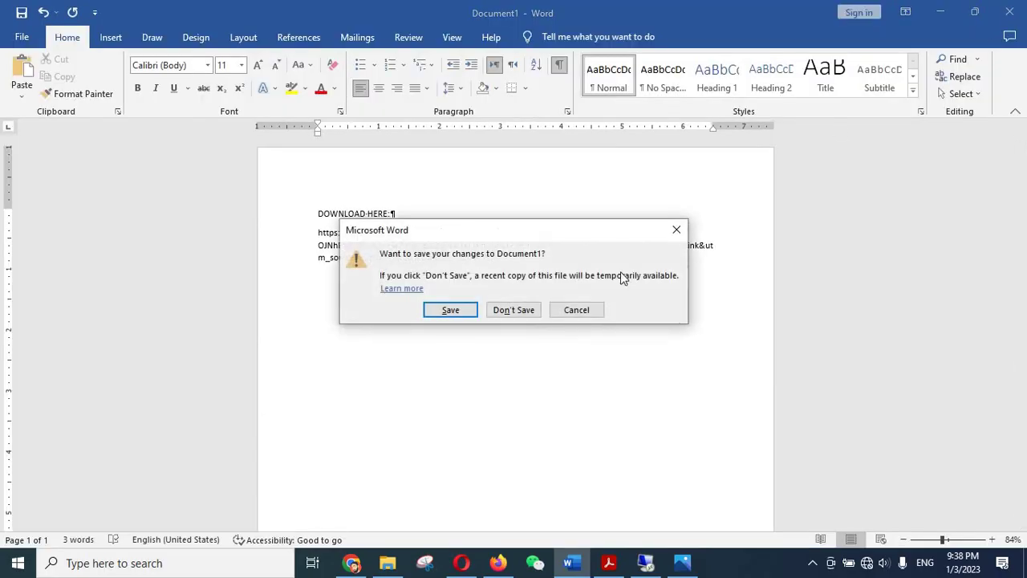
{"action": "left_click", "coordinate": [510, 313]}
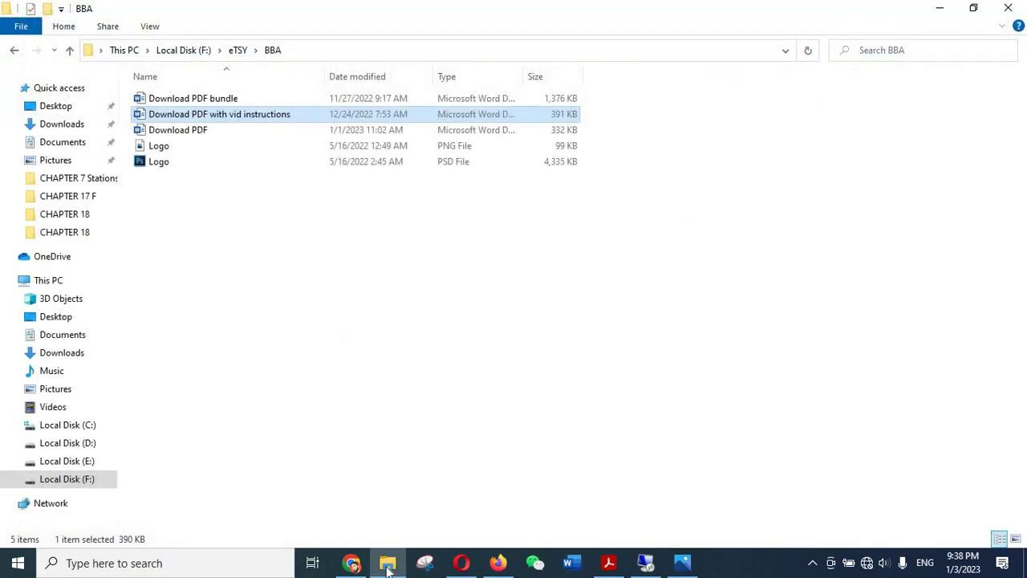
{"action": "left_click", "coordinate": [352, 562]}
{"action": "left_click", "coordinate": [420, 387]}
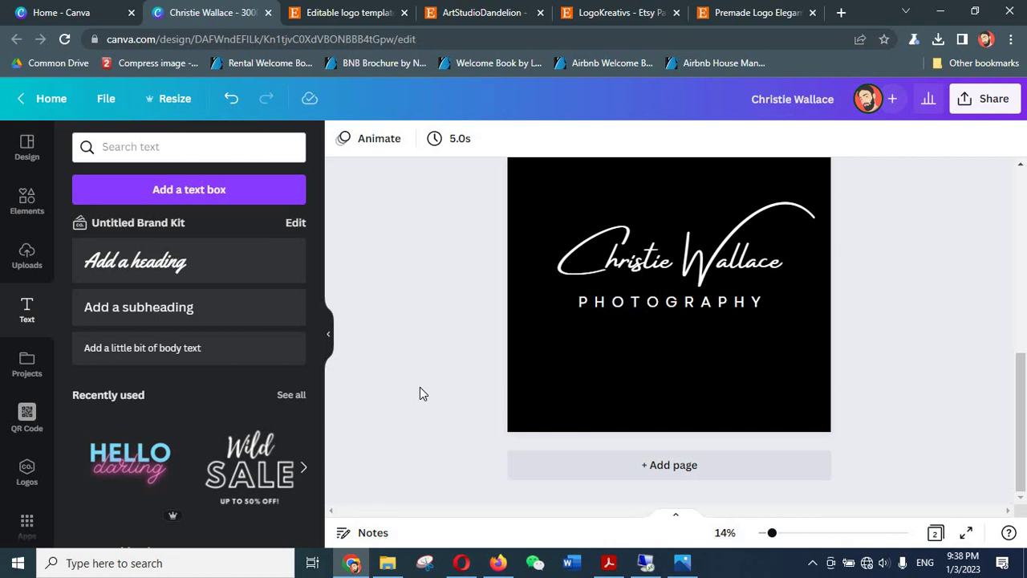
{"action": "scroll", "coordinate": [418, 391], "scroll_direction": "up", "scroll_amount": 5}
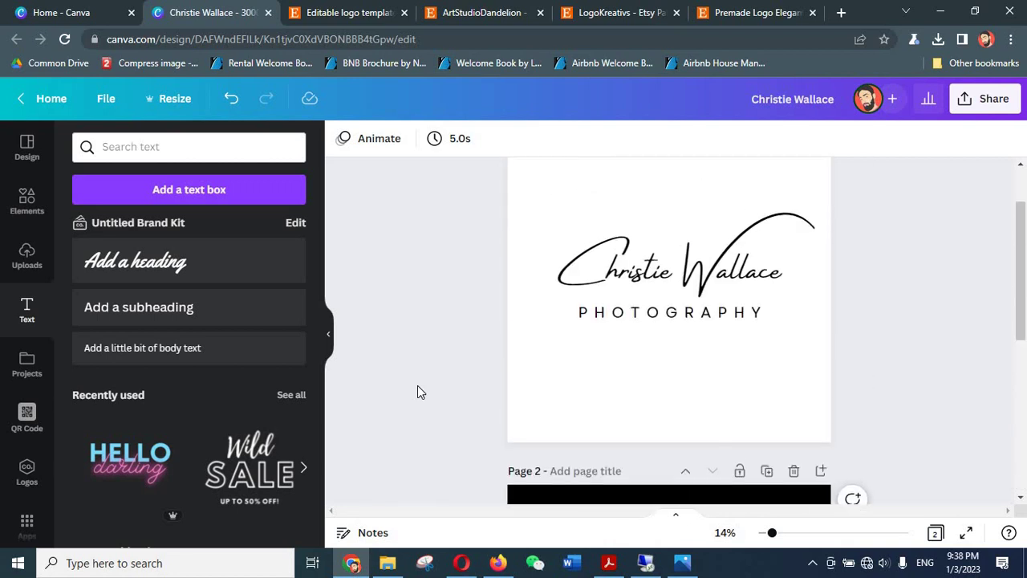
{"action": "scroll", "coordinate": [419, 391], "scroll_direction": "down", "scroll_amount": 1}
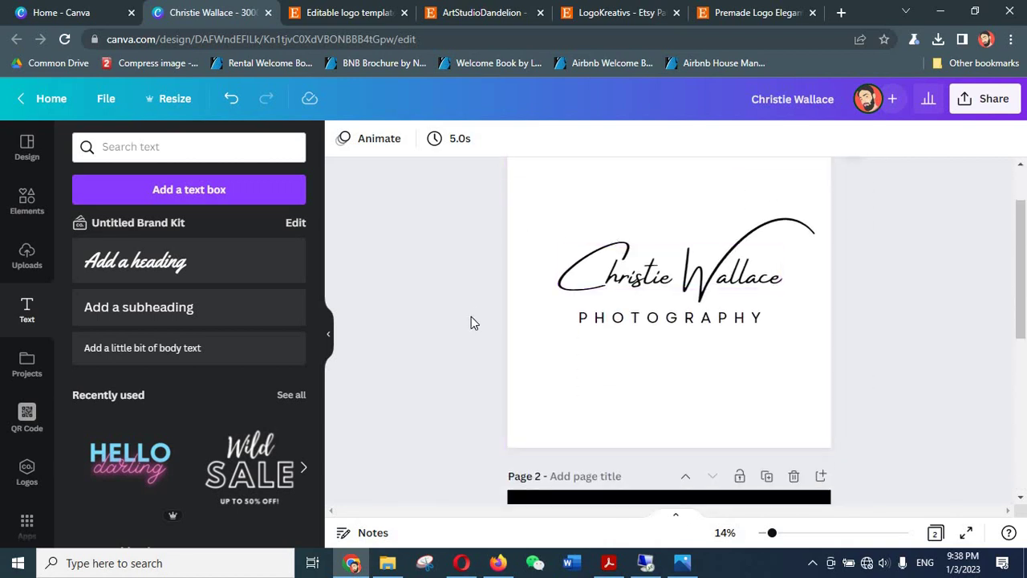
- Compare with the ArtStudioDandelion Etsy shop, then switch to the Canva home page
{"action": "left_click", "coordinate": [492, 8]}
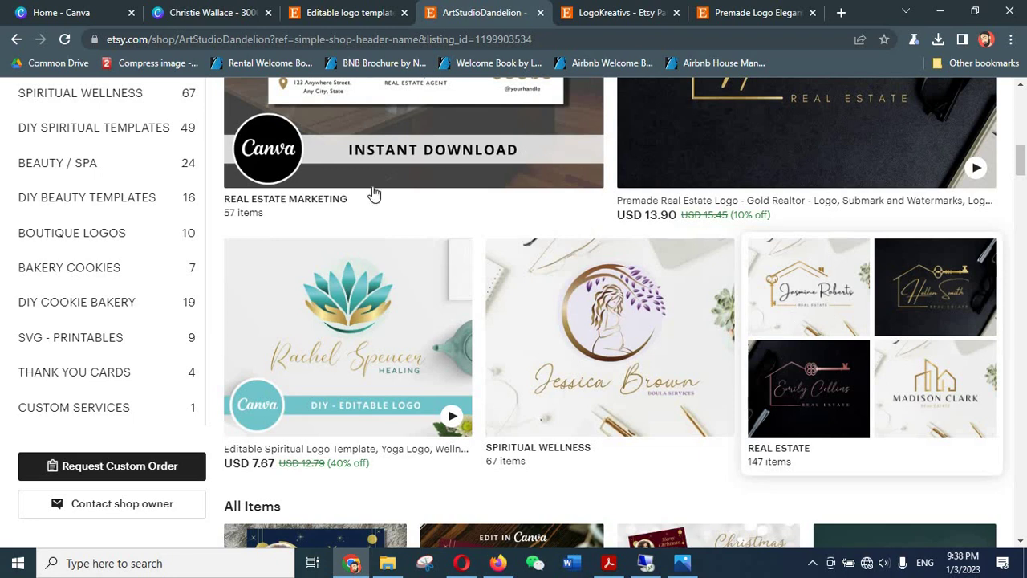
{"action": "left_click", "coordinate": [205, 13]}
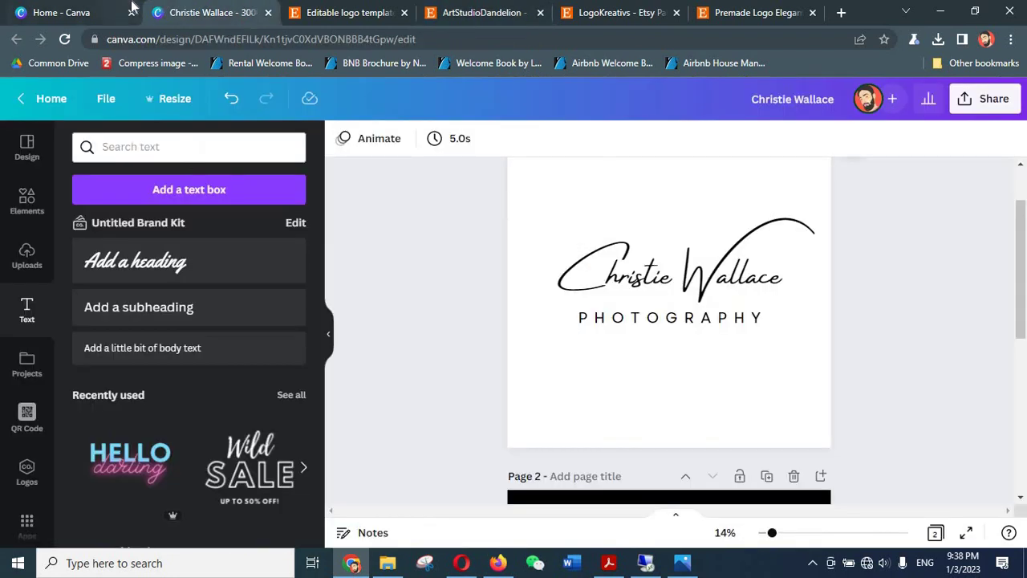
{"action": "left_click", "coordinate": [128, 8]}
{"action": "scroll", "coordinate": [428, 305], "scroll_direction": "down", "scroll_amount": 4}
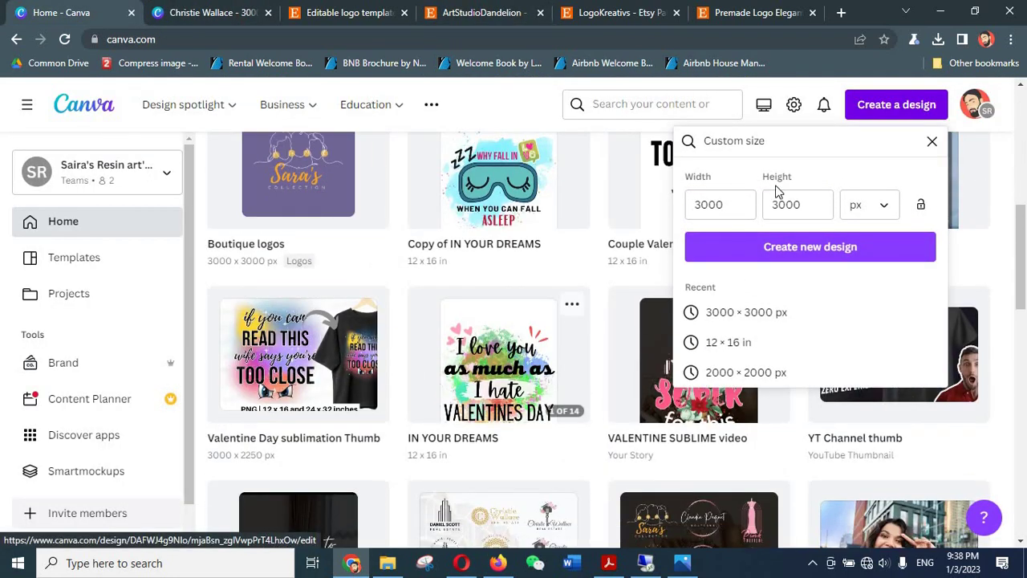
{"action": "left_click", "coordinate": [728, 204]}
{"action": "left_click_drag", "start_coordinate": [728, 204], "coordinate": [716, 205]}
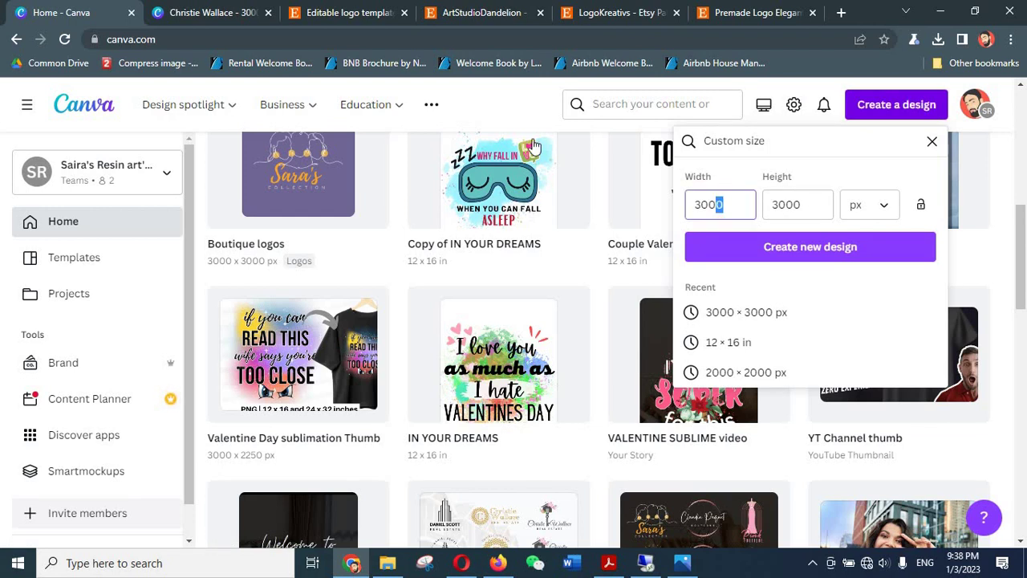
{"action": "left_click", "coordinate": [634, 122]}
{"action": "left_click", "coordinate": [892, 112]}
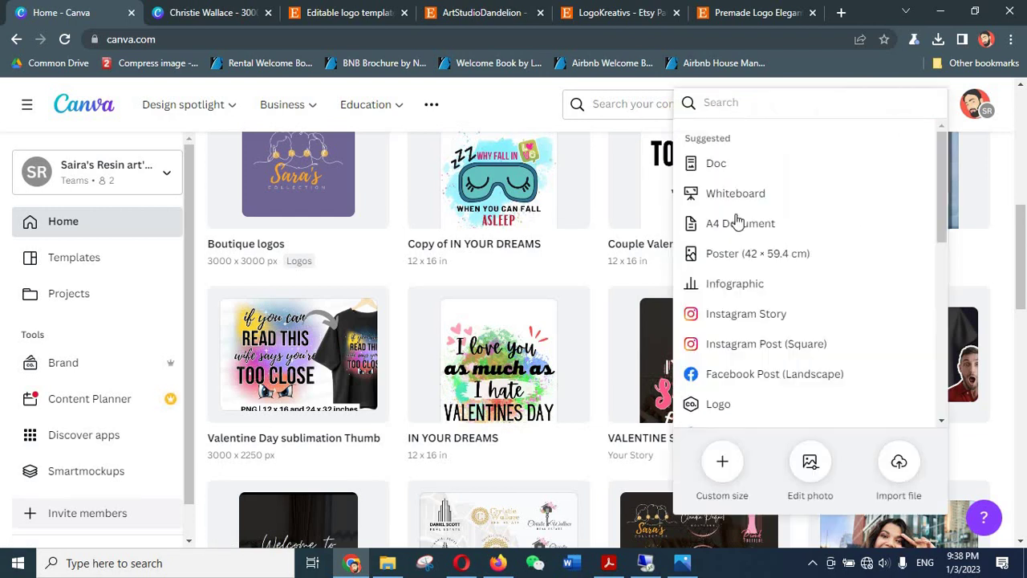
{"action": "left_click", "coordinate": [722, 462]}
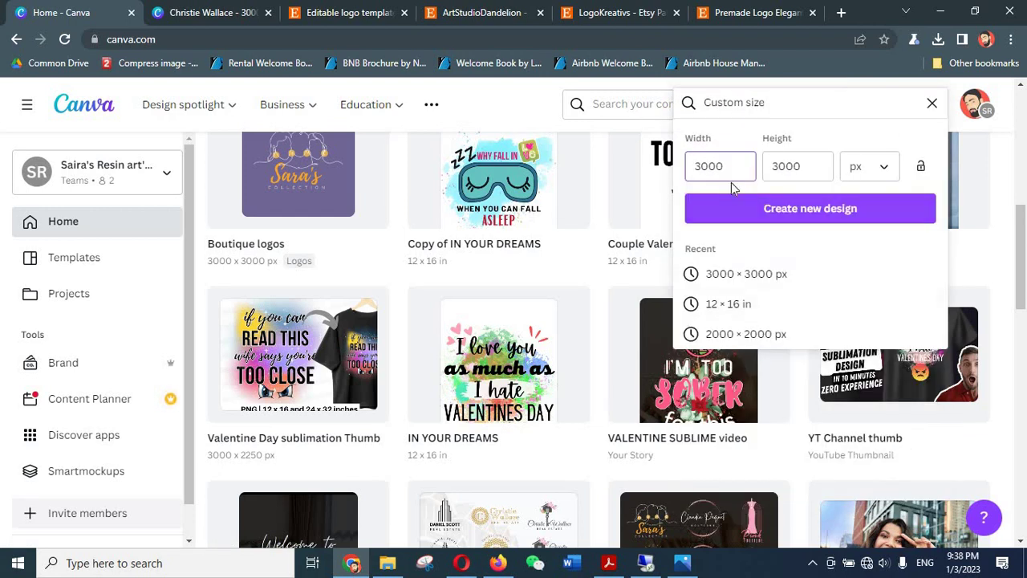
{"action": "key", "text": "Tab"}
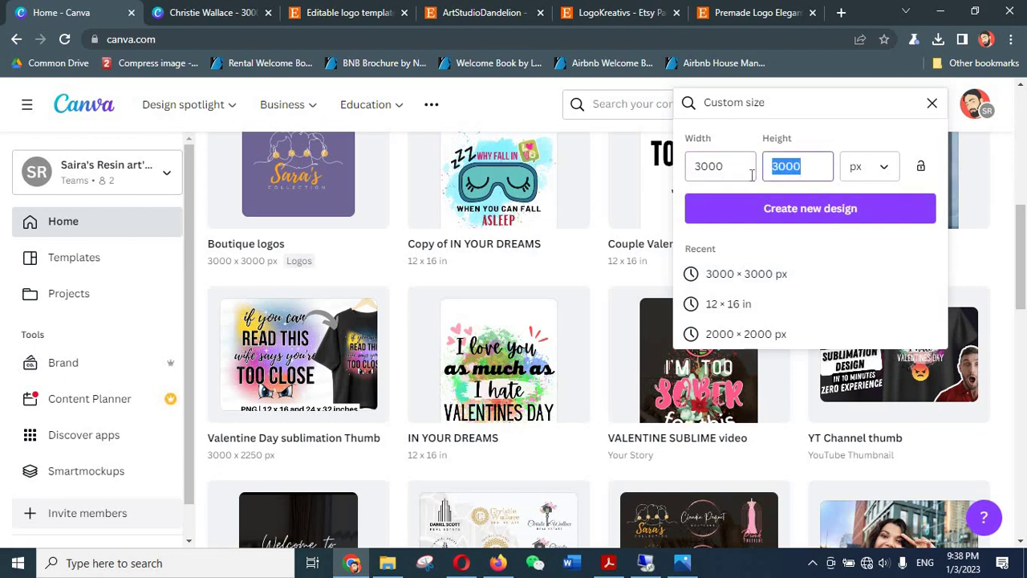
{"action": "type", "text": "2250"}
{"action": "left_click", "coordinate": [773, 208]}
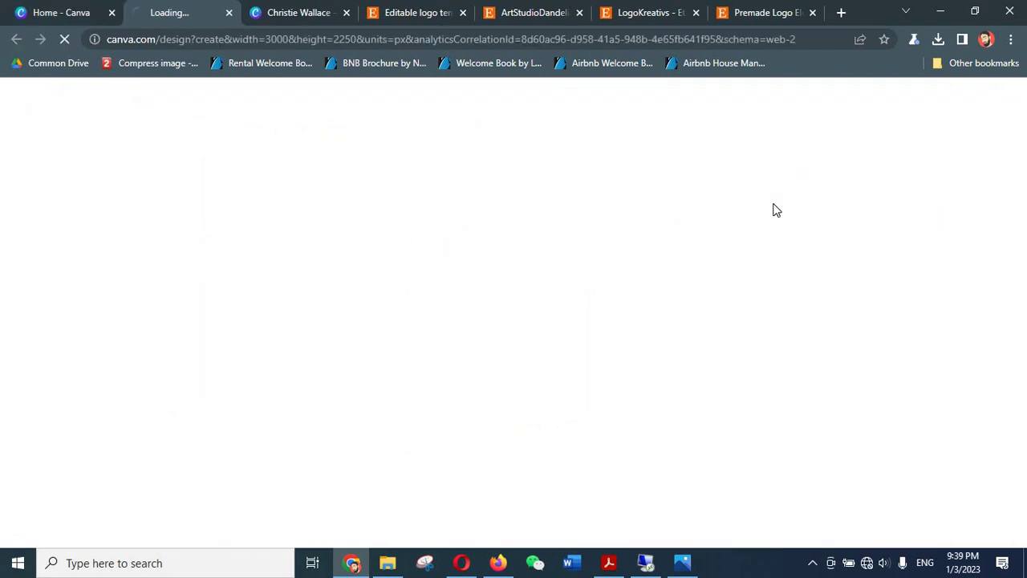
{"action": "key", "text": "ctrl+Tab"}
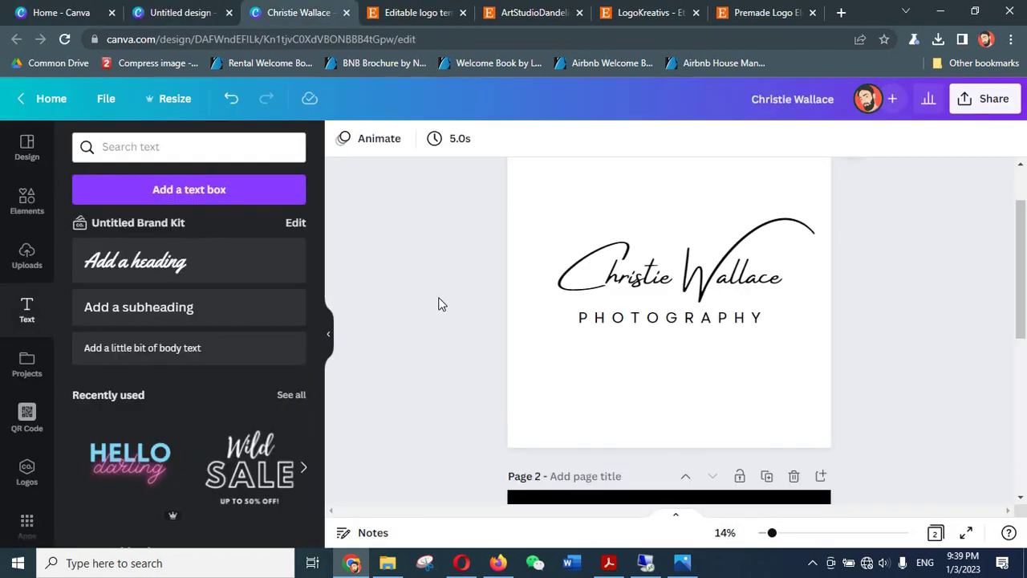
{"action": "scroll", "coordinate": [617, 282], "scroll_direction": "down", "scroll_amount": 1}
{"action": "scroll", "coordinate": [617, 282], "scroll_direction": "up", "scroll_amount": 1}
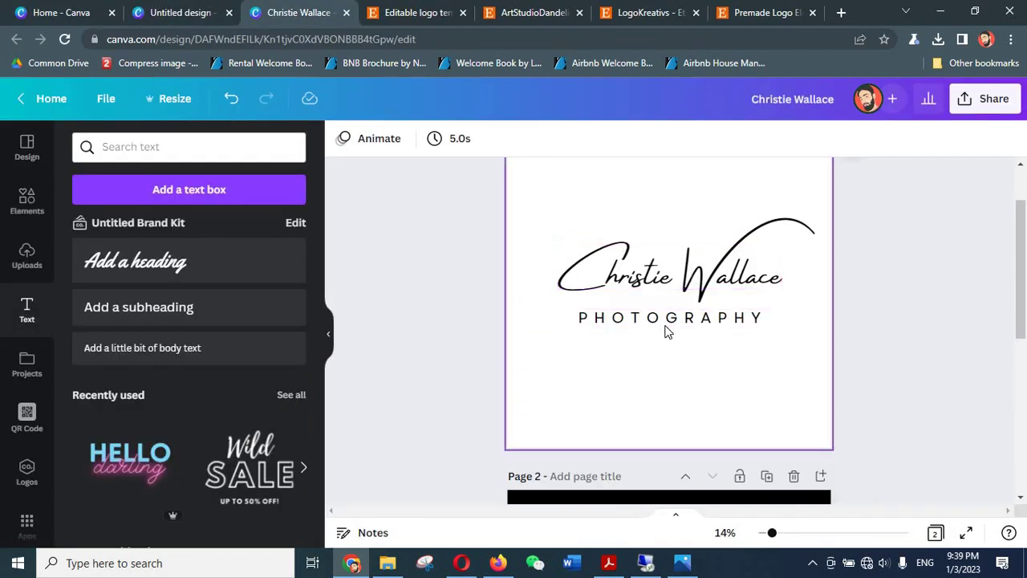
{"action": "scroll", "coordinate": [667, 330], "scroll_direction": "down", "scroll_amount": 3}
{"action": "scroll", "coordinate": [663, 333], "scroll_direction": "down", "scroll_amount": 2}
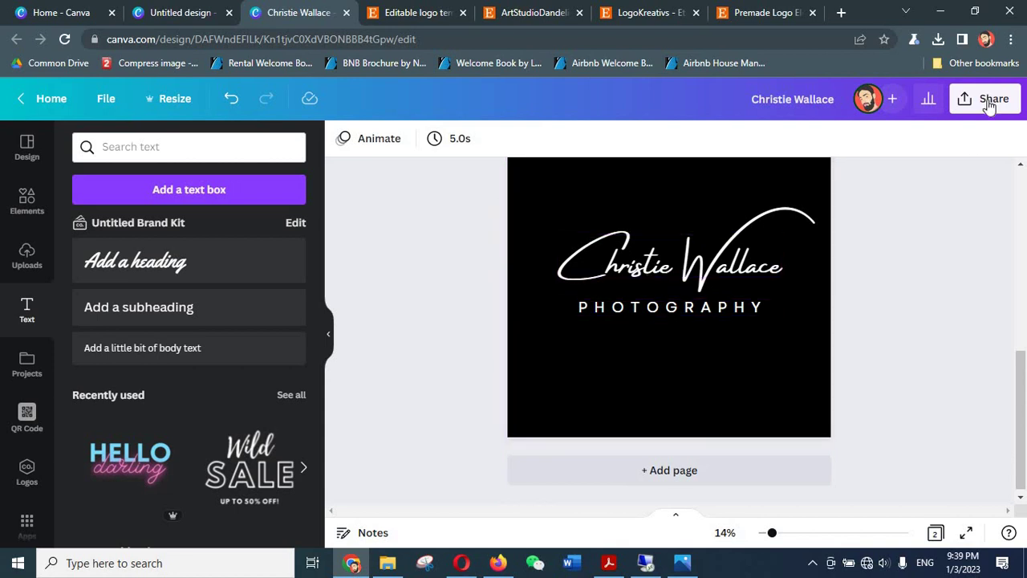
{"action": "left_click", "coordinate": [990, 99]}
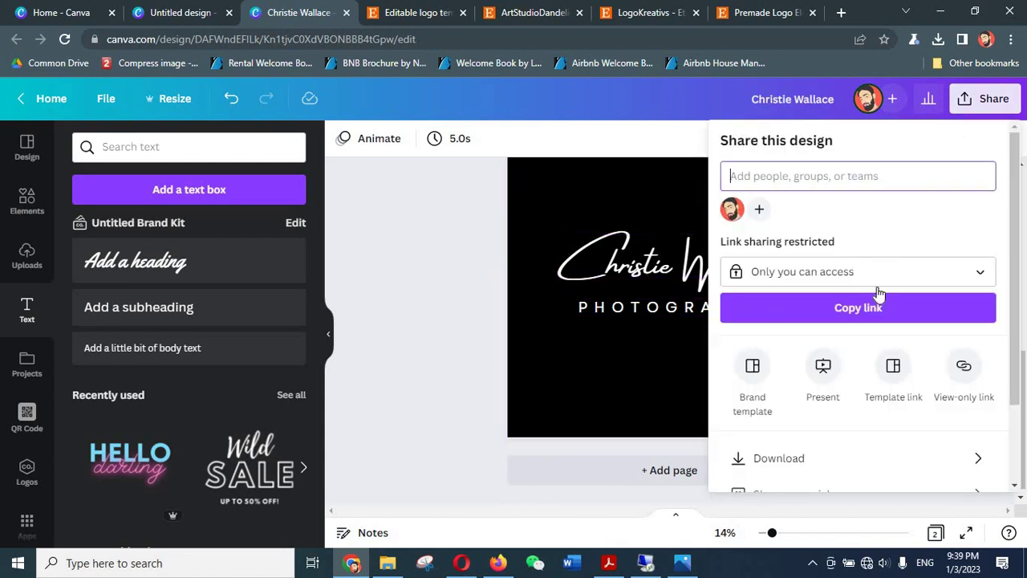
{"action": "left_click", "coordinate": [798, 459]}
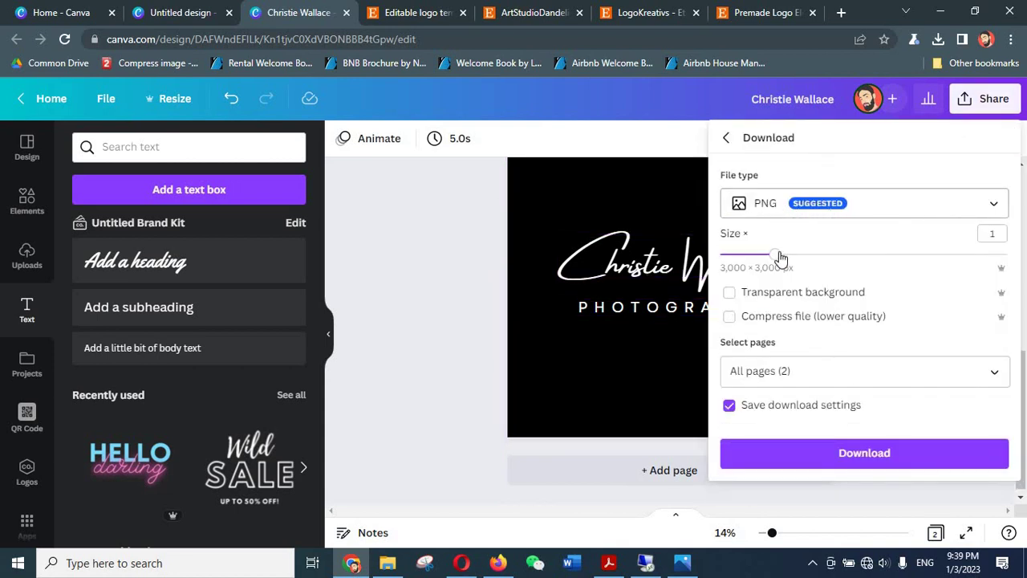
{"action": "left_click", "coordinate": [730, 294]}
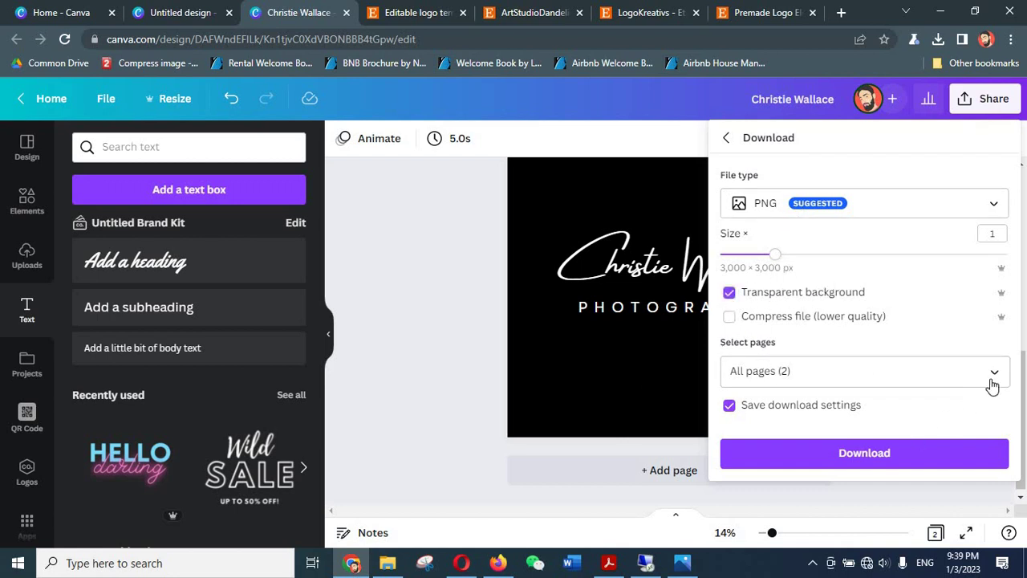
{"action": "left_click", "coordinate": [889, 454]}
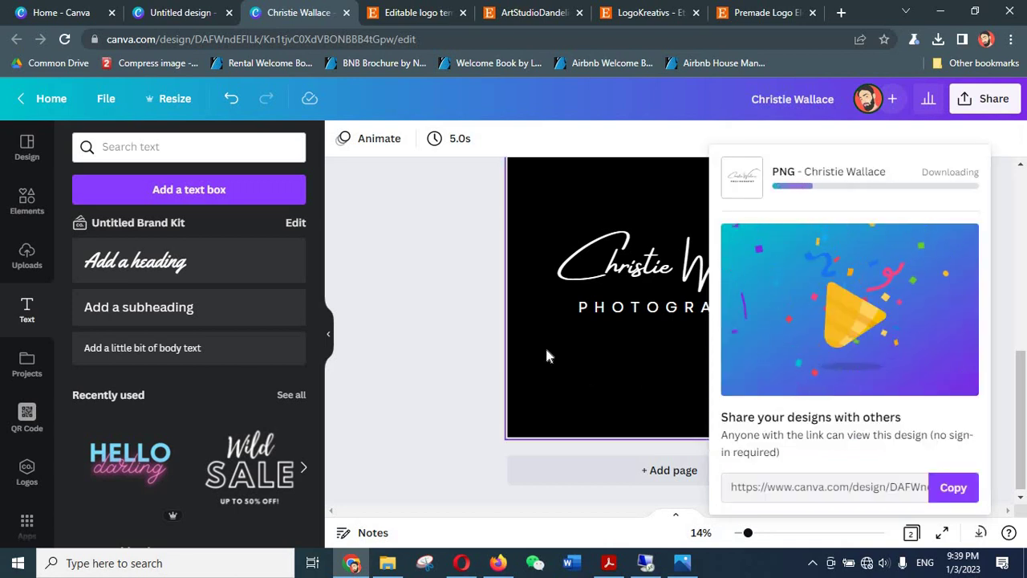
{"action": "scroll", "coordinate": [454, 308], "scroll_direction": "up", "scroll_amount": 5}
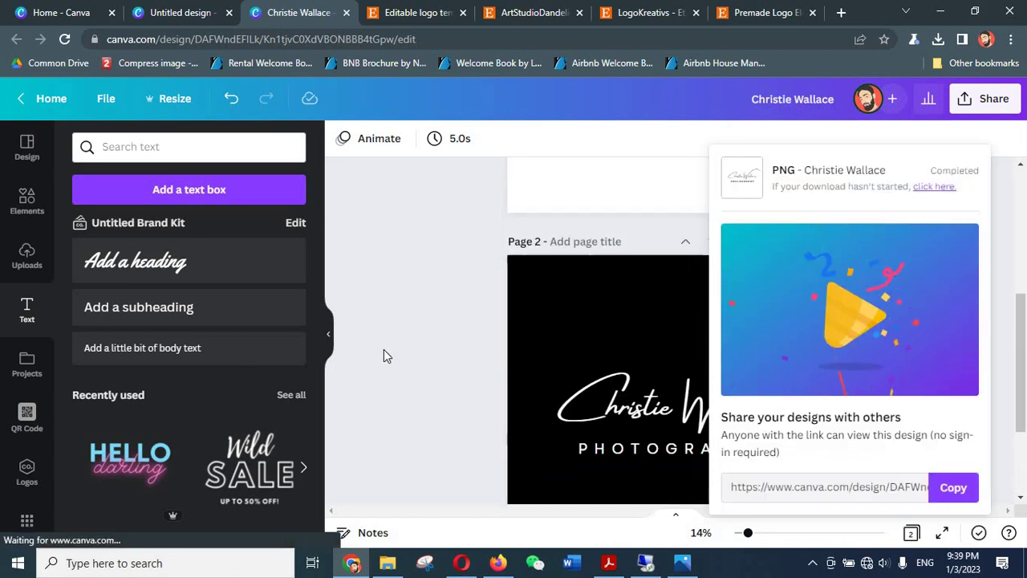
{"action": "left_click", "coordinate": [181, 12]}
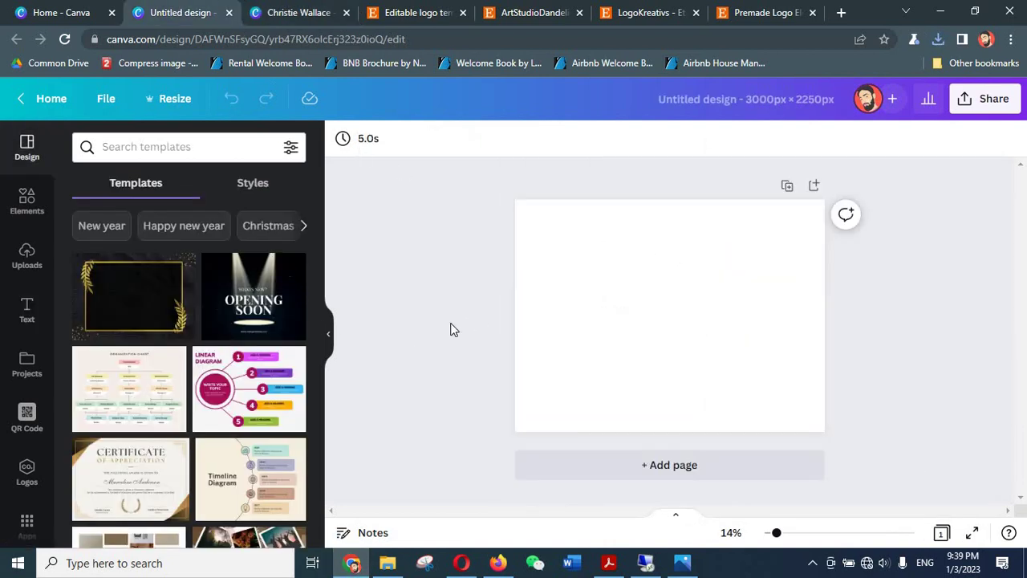
{"action": "left_click", "coordinate": [24, 257]}
{"action": "left_click", "coordinate": [387, 562]}
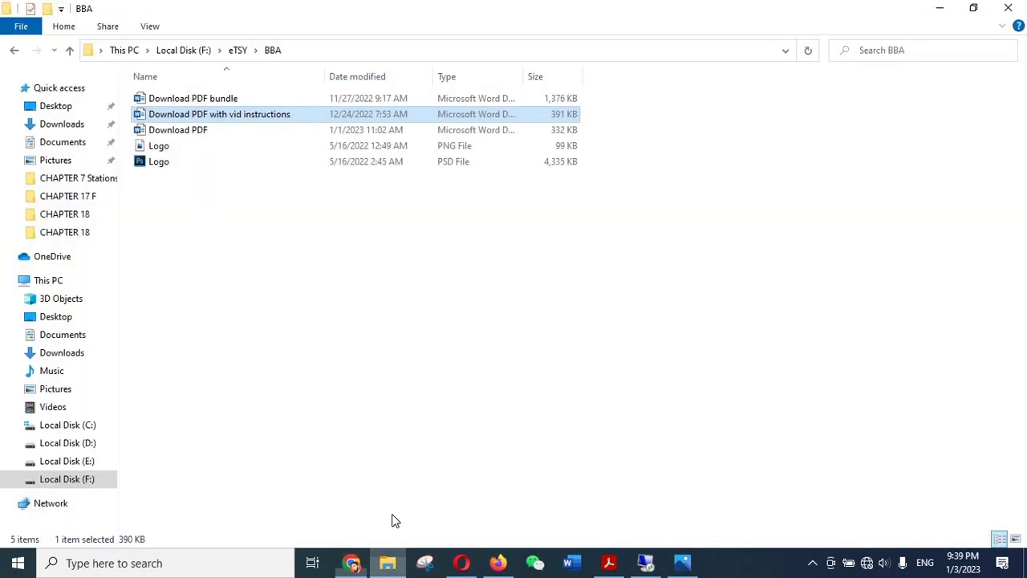
{"action": "left_click", "coordinate": [71, 125]}
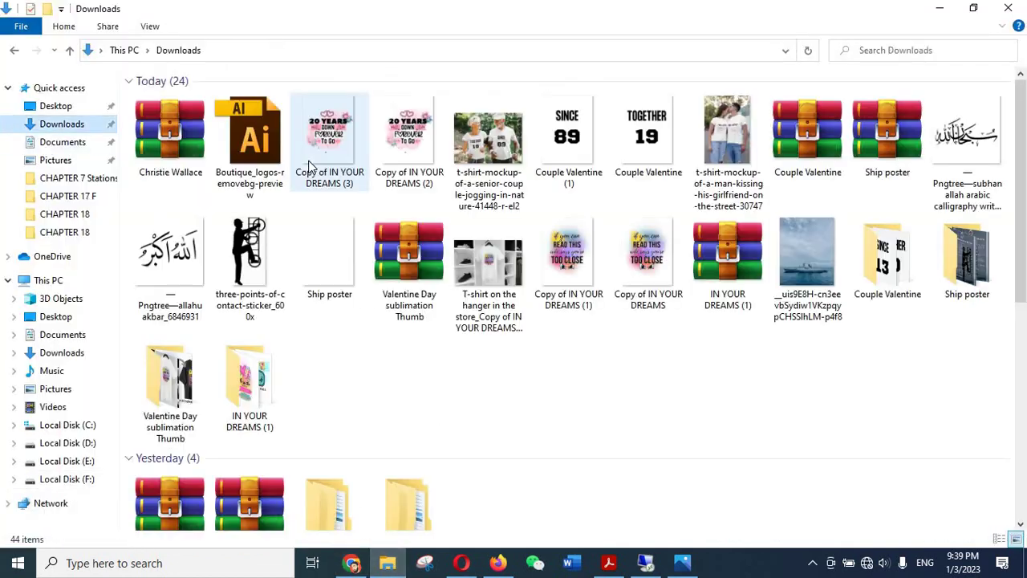
{"action": "left_click", "coordinate": [186, 126]}
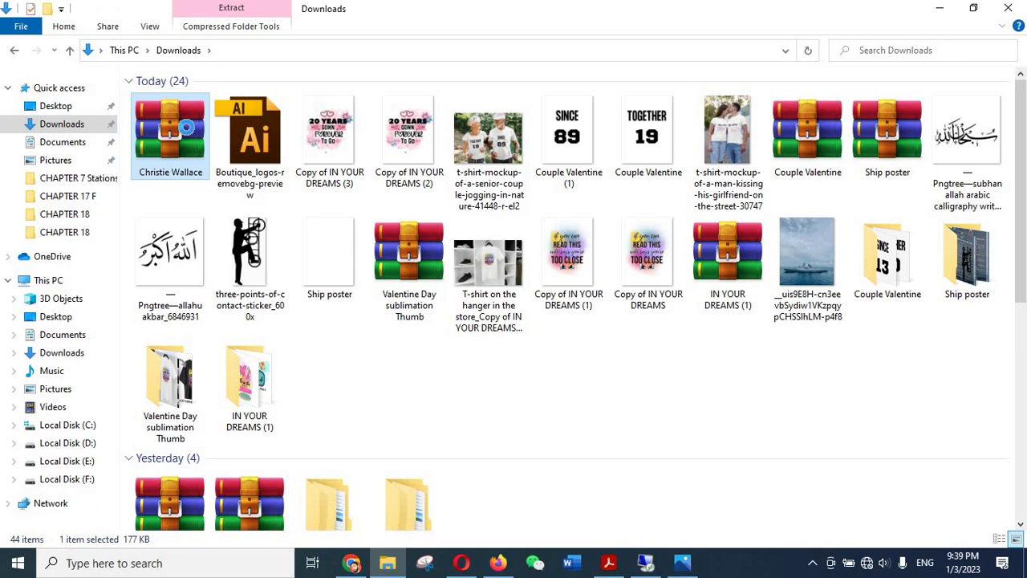
{"action": "right_click", "coordinate": [187, 152]}
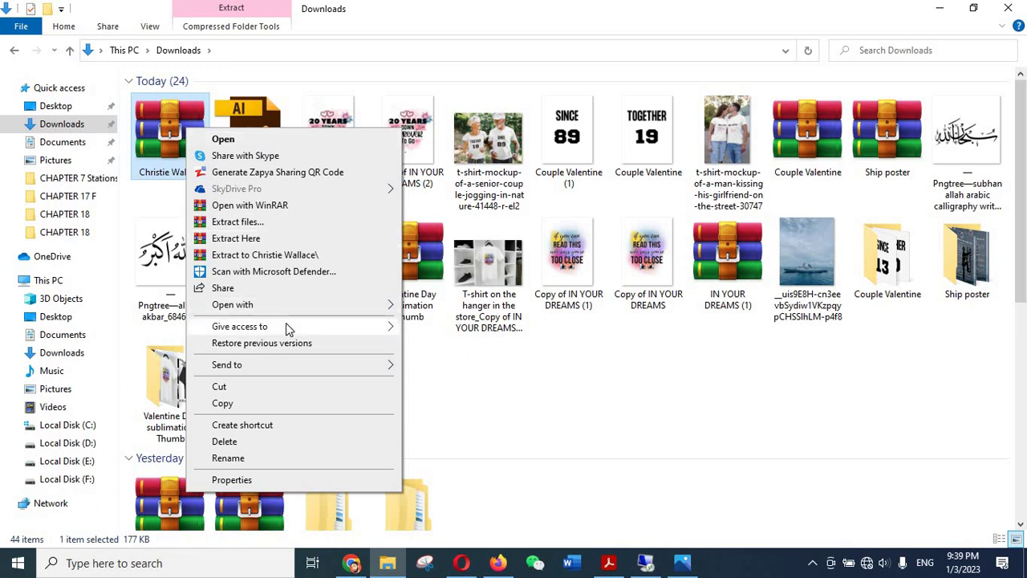
{"action": "left_click", "coordinate": [266, 256]}
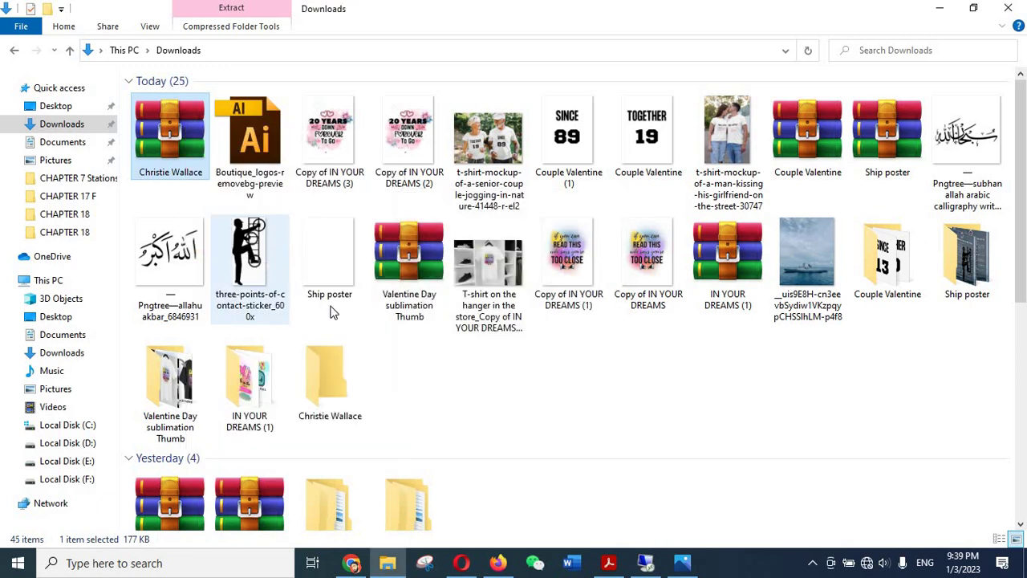
{"action": "double_click", "coordinate": [346, 388]}
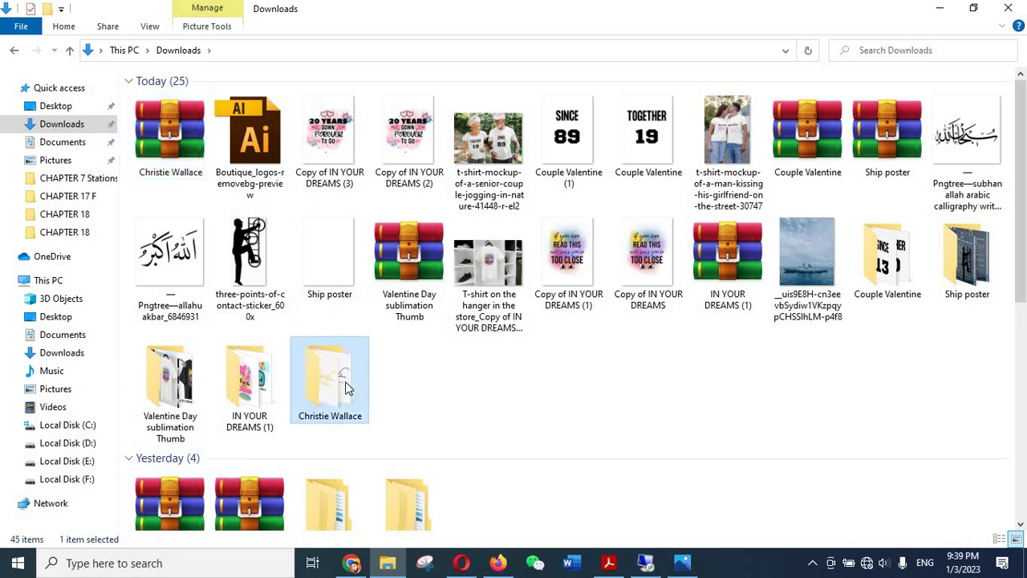
{"action": "key", "text": "ctrl+a"}
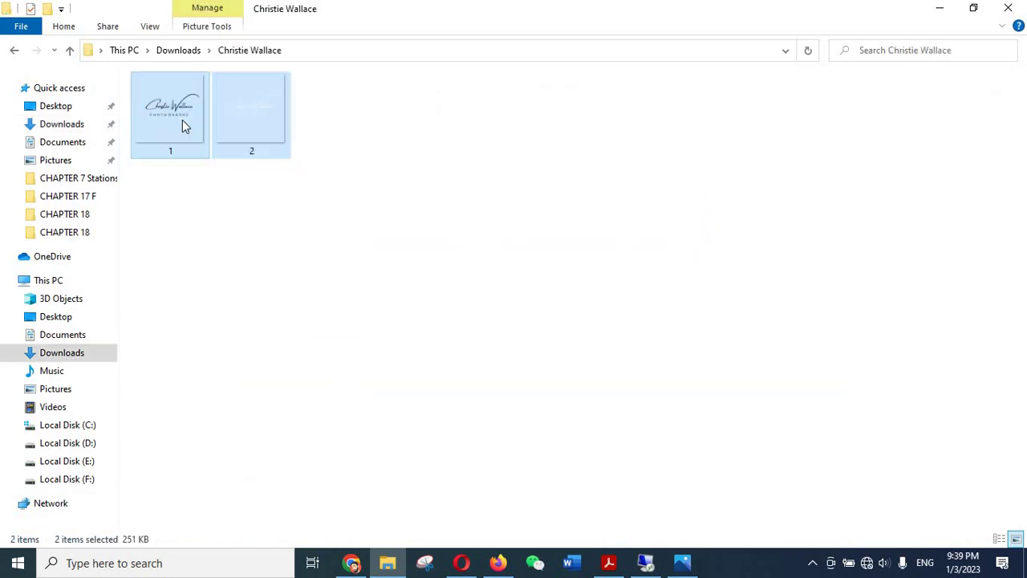
{"action": "left_click_drag", "start_coordinate": [173, 94], "coordinate": [203, 381]}
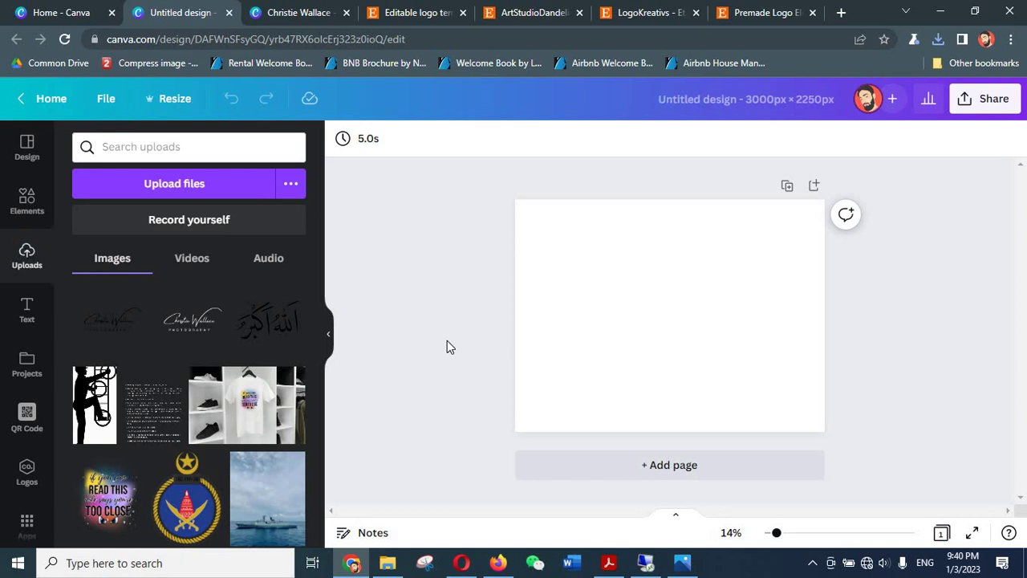
{"action": "left_click", "coordinate": [106, 329]}
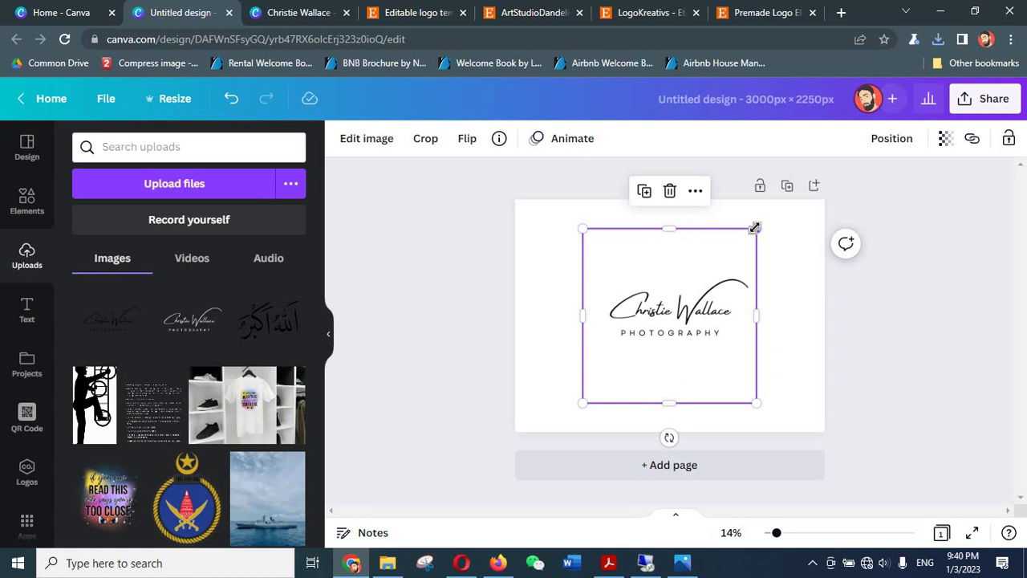
{"action": "left_click_drag", "start_coordinate": [749, 232], "coordinate": [716, 268]}
{"action": "left_click_drag", "start_coordinate": [678, 339], "coordinate": [622, 318]}
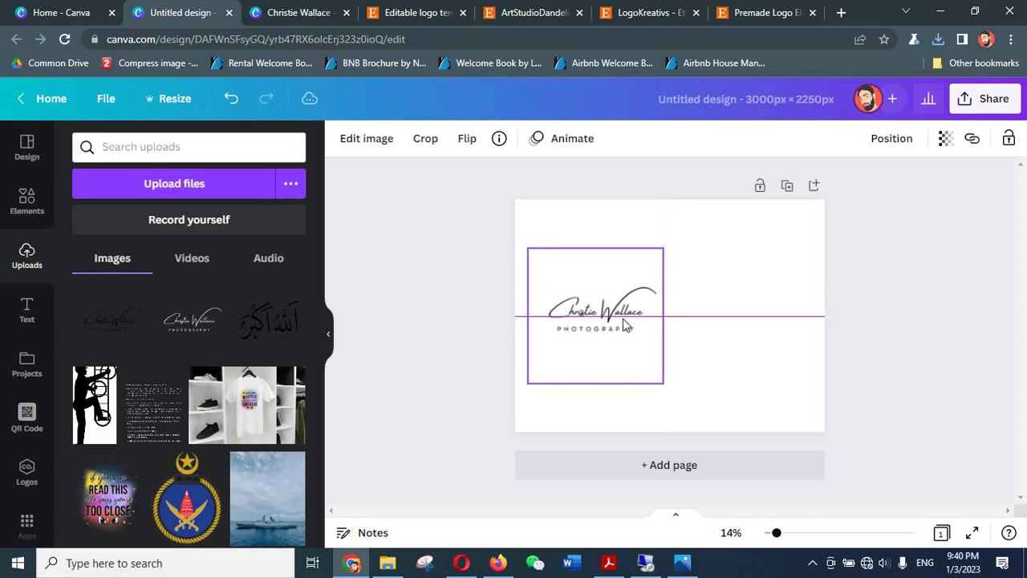
{"action": "left_click", "coordinate": [466, 335]}
- Add the second logo version and move it toward the page's right side
{"action": "left_click", "coordinate": [249, 335]}
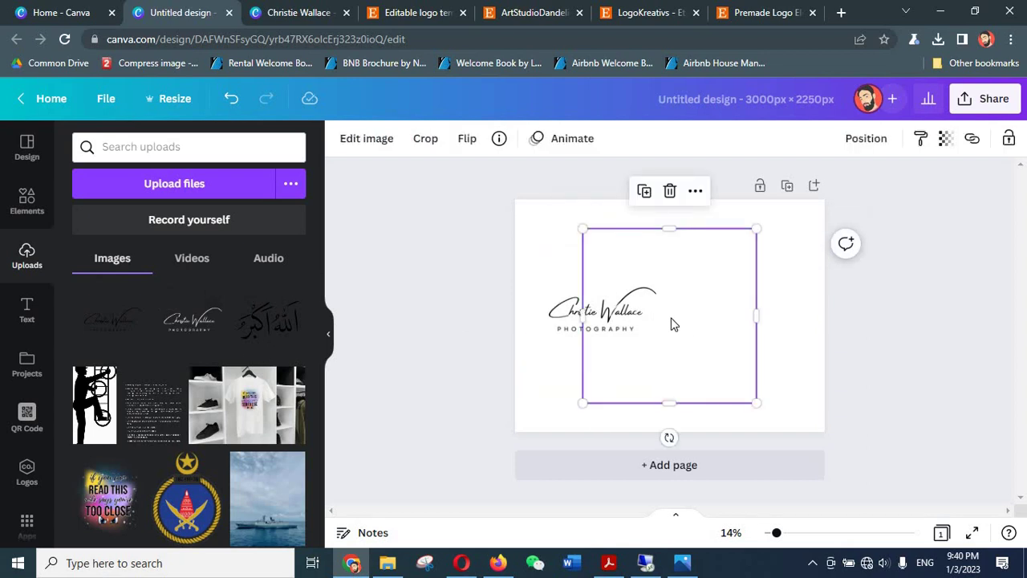
{"action": "left_click_drag", "start_coordinate": [672, 323], "coordinate": [736, 317]}
{"action": "left_click", "coordinate": [934, 267]}
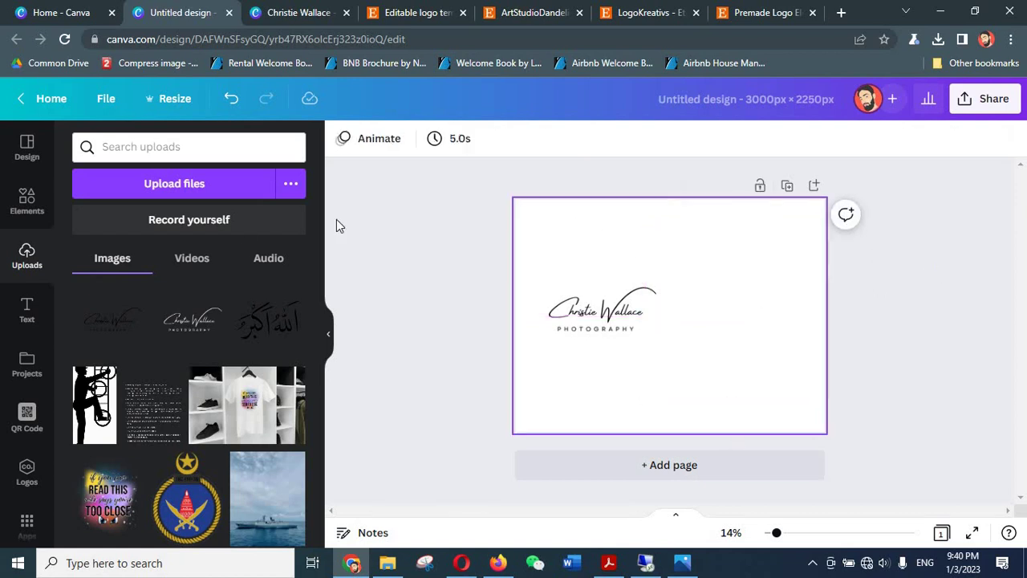
{"action": "left_click", "coordinate": [27, 213]}
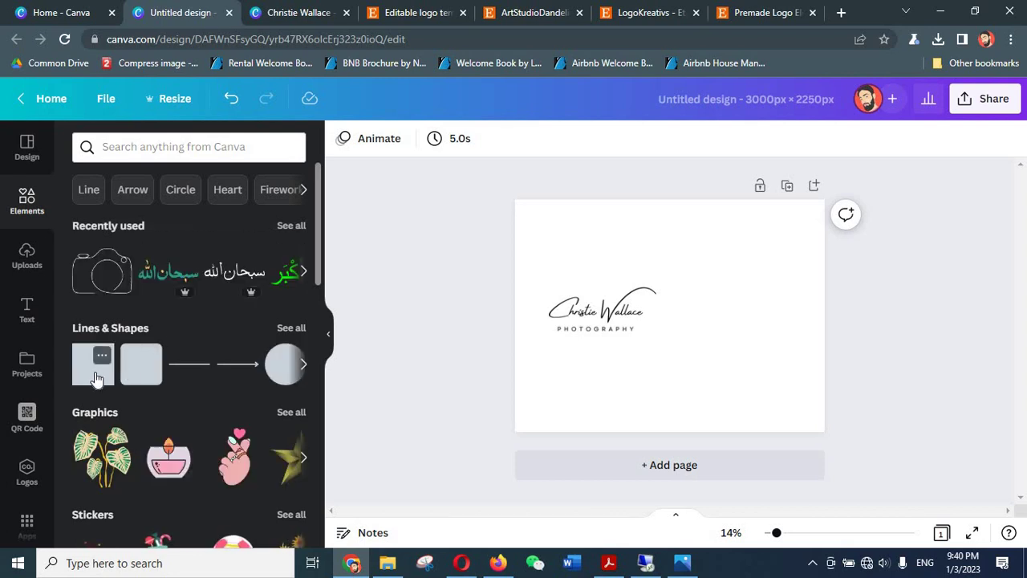
- Add a yellow square, move it to the right edge and widen it to 1,500 px full height
{"action": "left_click", "coordinate": [94, 379]}
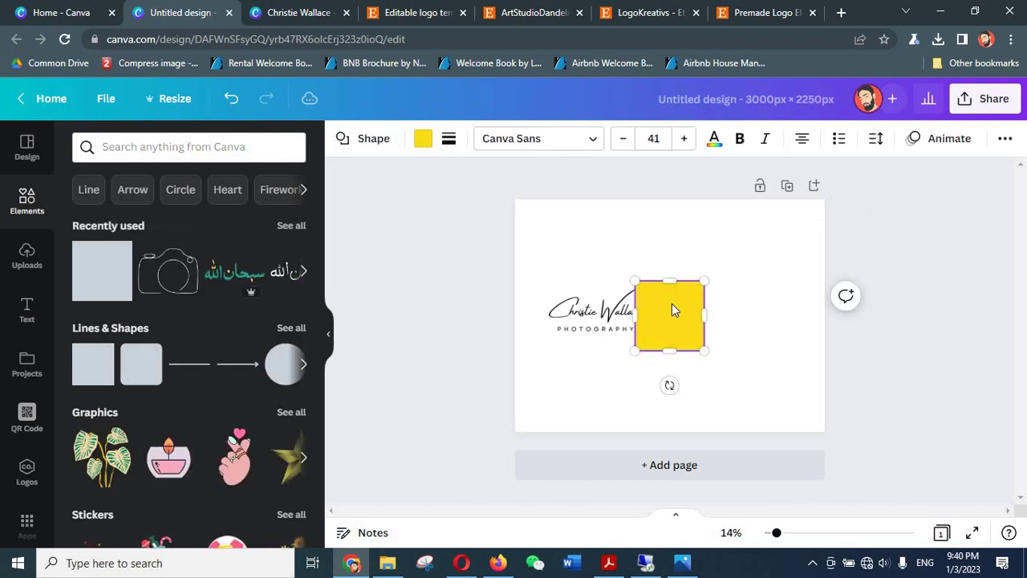
{"action": "left_click", "coordinate": [906, 415]}
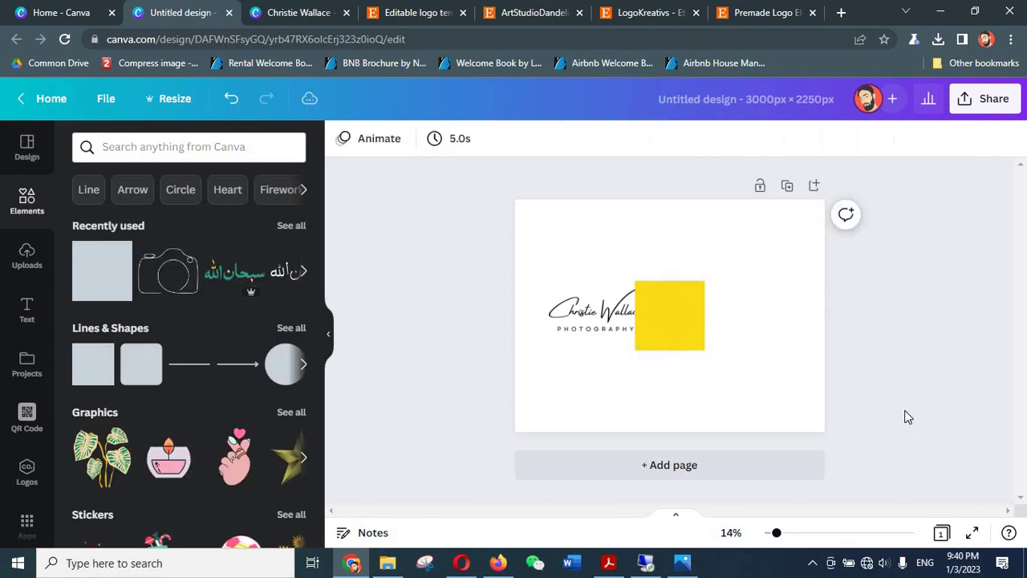
{"action": "left_click", "coordinate": [662, 320]}
{"action": "left_click_drag", "start_coordinate": [663, 319], "coordinate": [780, 208]}
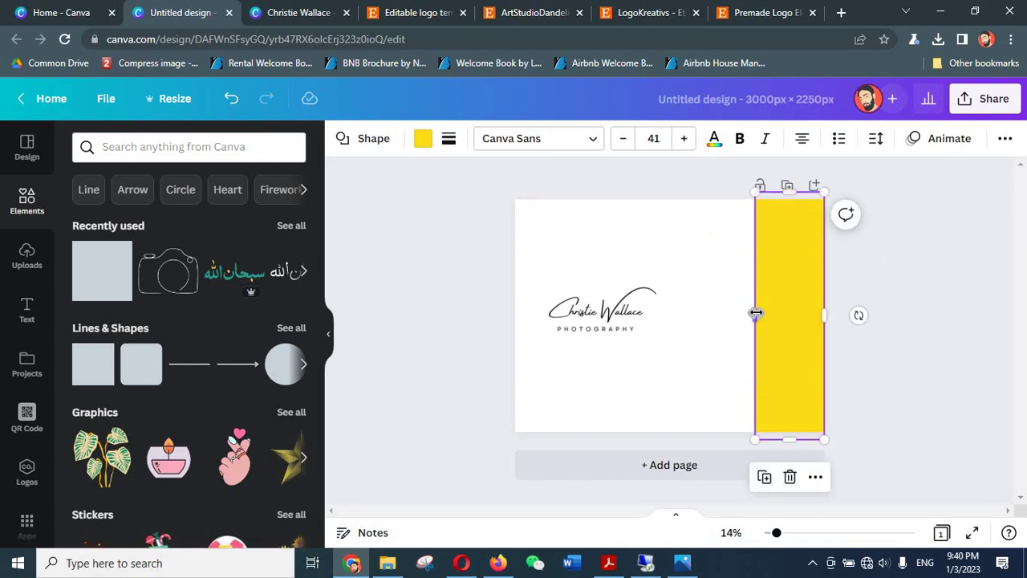
{"action": "left_click_drag", "start_coordinate": [748, 313], "coordinate": [672, 331]}
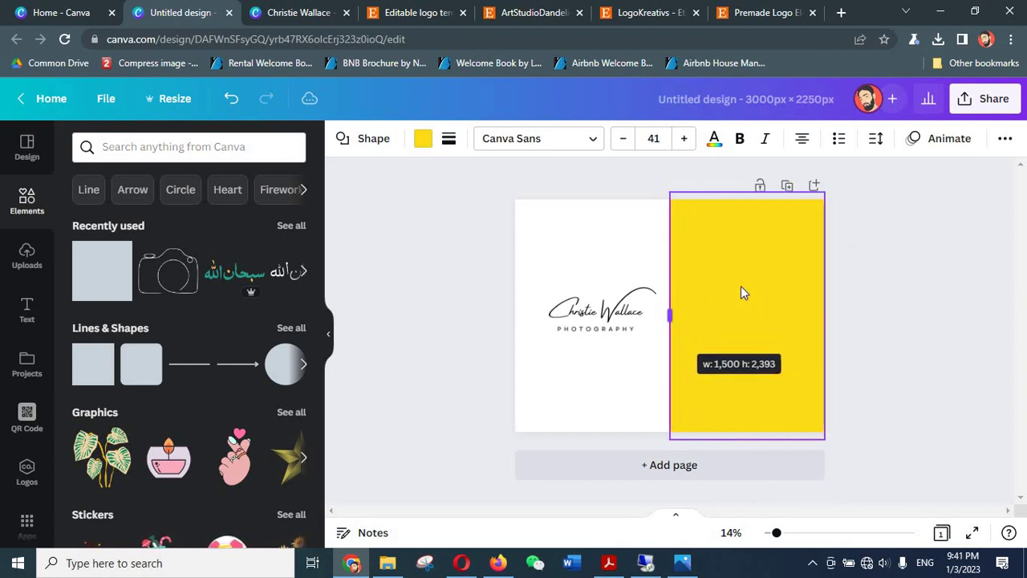
- Turn the right-hand rectangle black using Document Colors
{"action": "left_click", "coordinate": [420, 140]}
{"action": "left_click", "coordinate": [170, 219]}
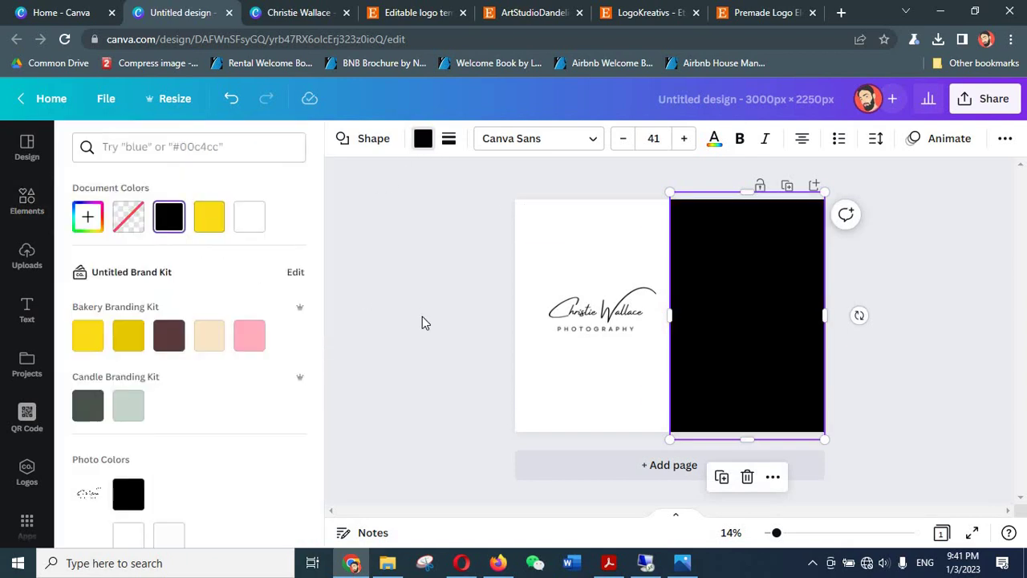
{"action": "left_click", "coordinate": [422, 316]}
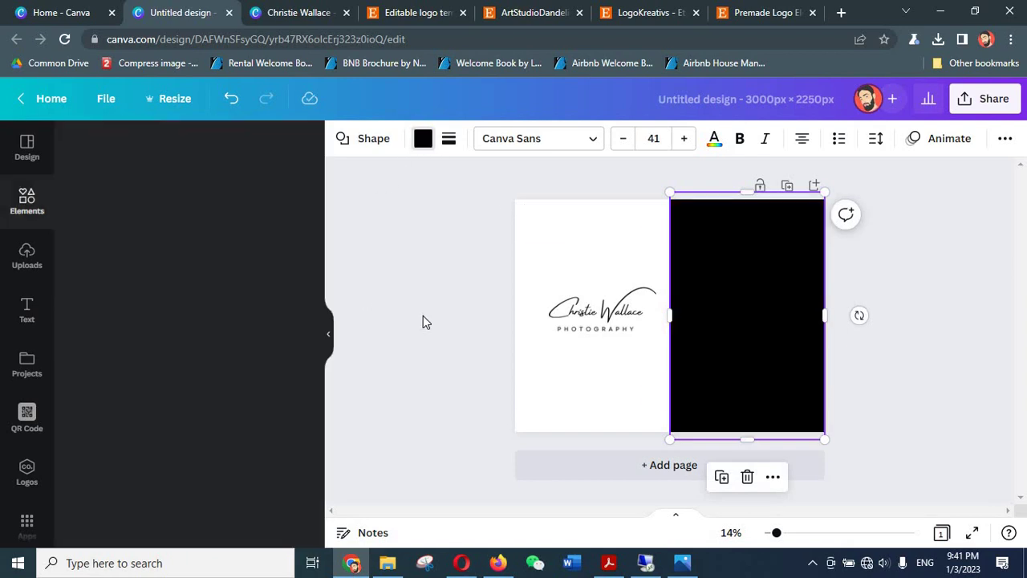
- Send the black rectangle backward and move the white logo onto it
{"action": "right_click", "coordinate": [720, 309]}
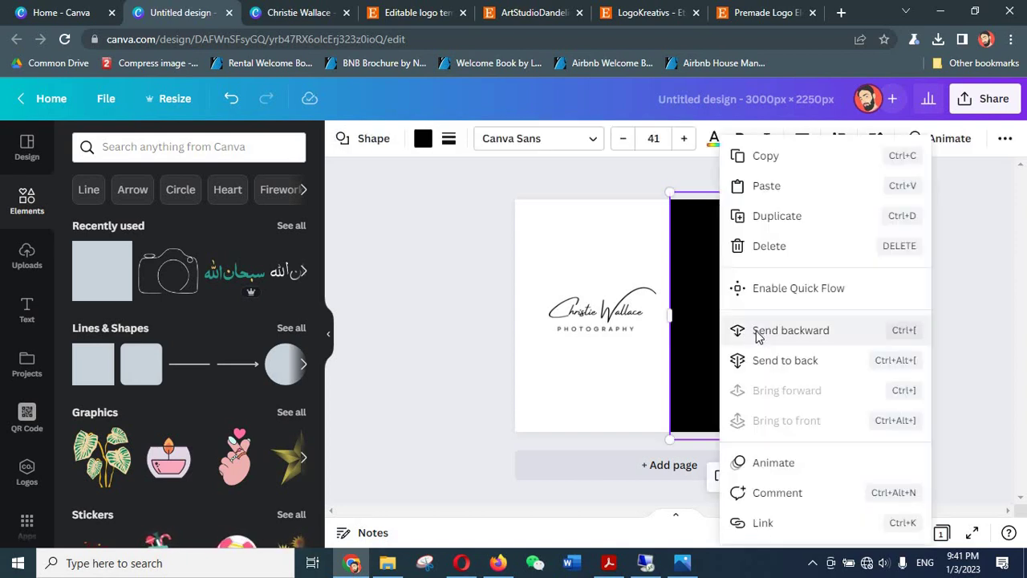
{"action": "left_click", "coordinate": [727, 332]}
{"action": "left_click", "coordinate": [899, 313]}
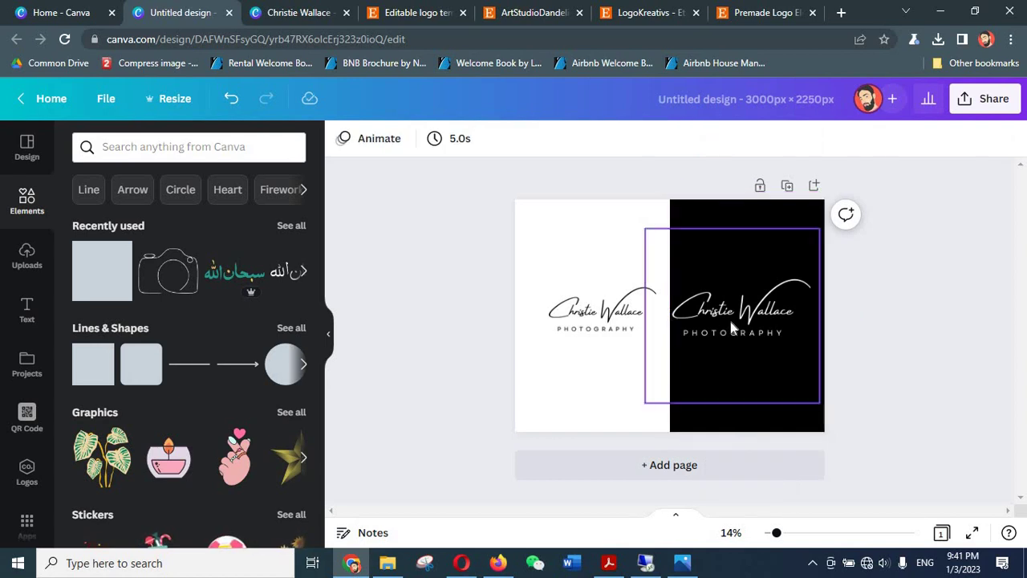
{"action": "left_click_drag", "start_coordinate": [728, 315], "coordinate": [751, 317]}
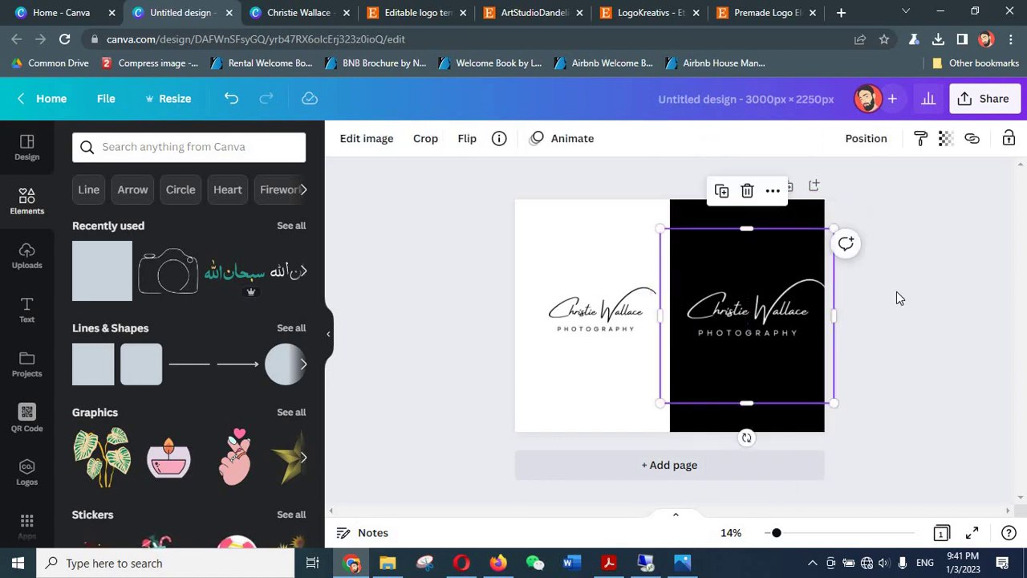
- Enlarge the dark logo and nudge it slightly left
{"action": "left_click", "coordinate": [896, 291]}
{"action": "left_click_drag", "start_coordinate": [610, 319], "coordinate": [607, 318]}
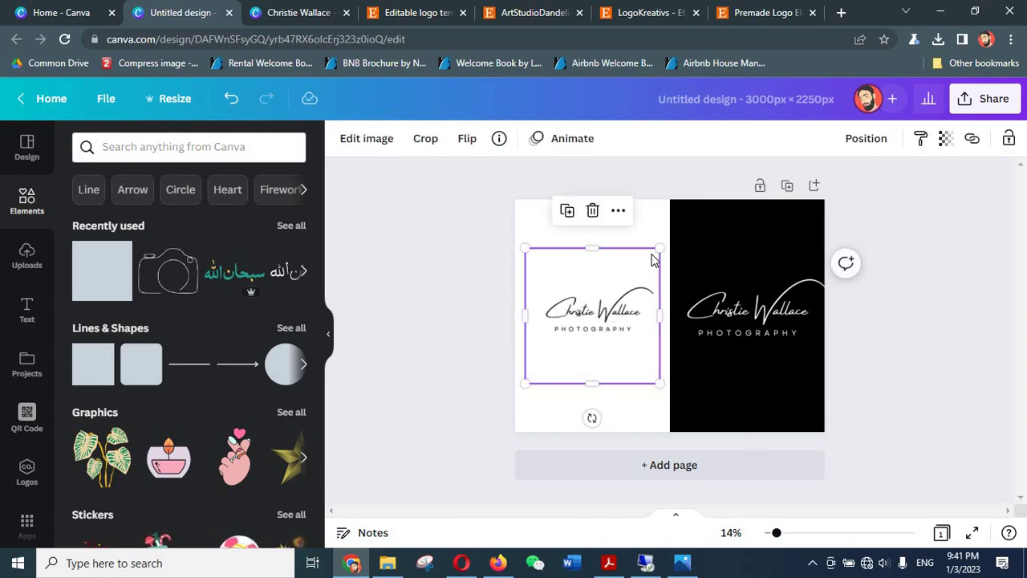
{"action": "left_click_drag", "start_coordinate": [663, 245], "coordinate": [679, 228]}
{"action": "left_click", "coordinate": [477, 332]}
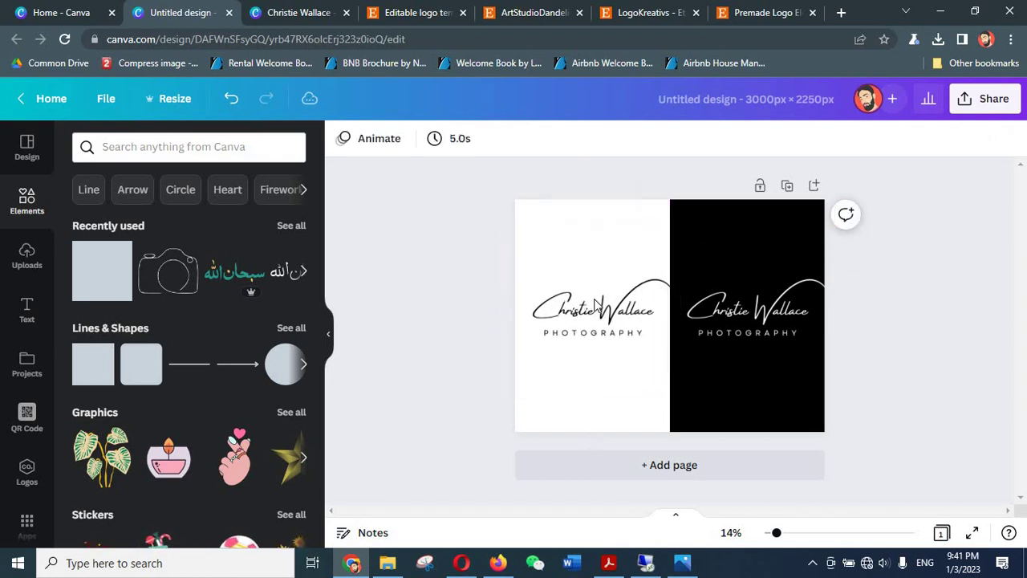
{"action": "left_click_drag", "start_coordinate": [600, 304], "coordinate": [592, 301]}
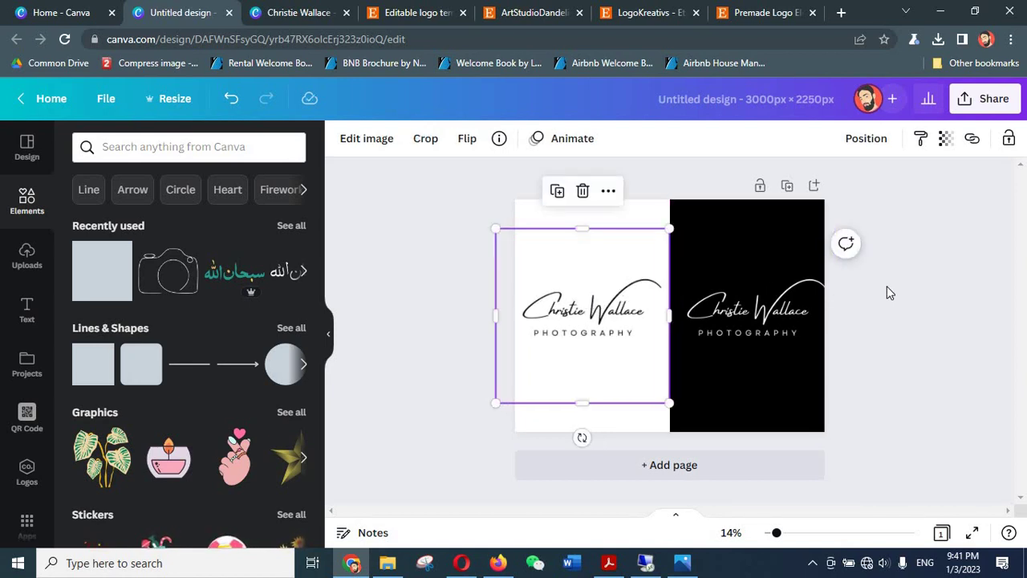
{"action": "left_click", "coordinate": [926, 289]}
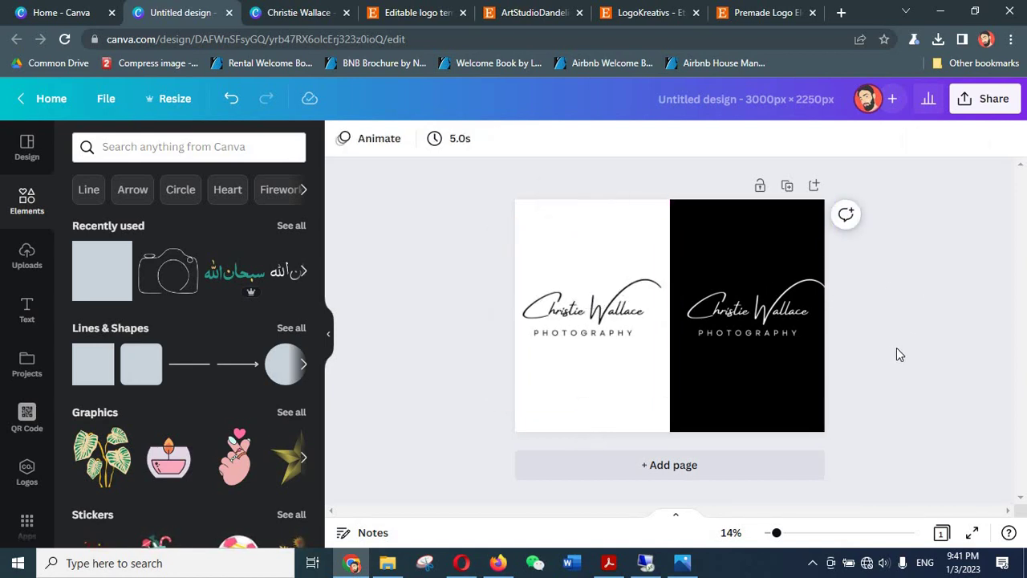
- Select both logo versions together and raise them slightly to the same height
{"action": "left_click_drag", "start_coordinate": [923, 290], "coordinate": [442, 434]}
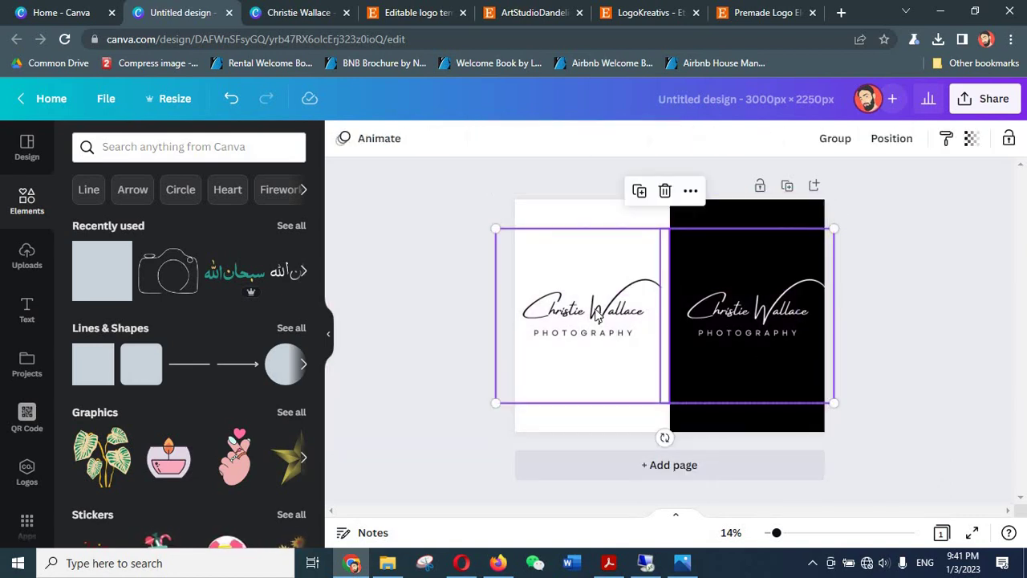
{"action": "left_click_drag", "start_coordinate": [594, 311], "coordinate": [593, 296]}
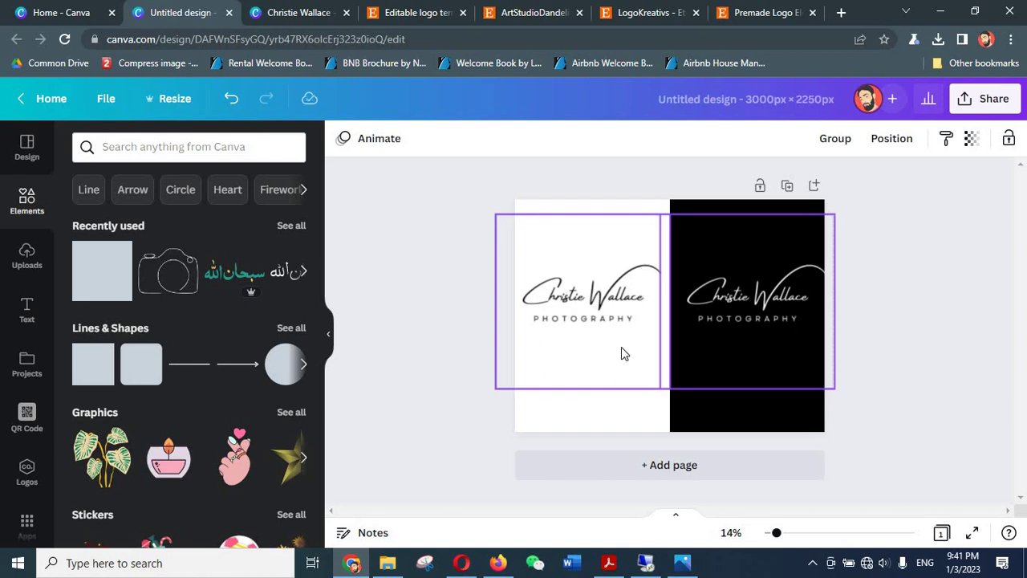
{"action": "left_click", "coordinate": [440, 387]}
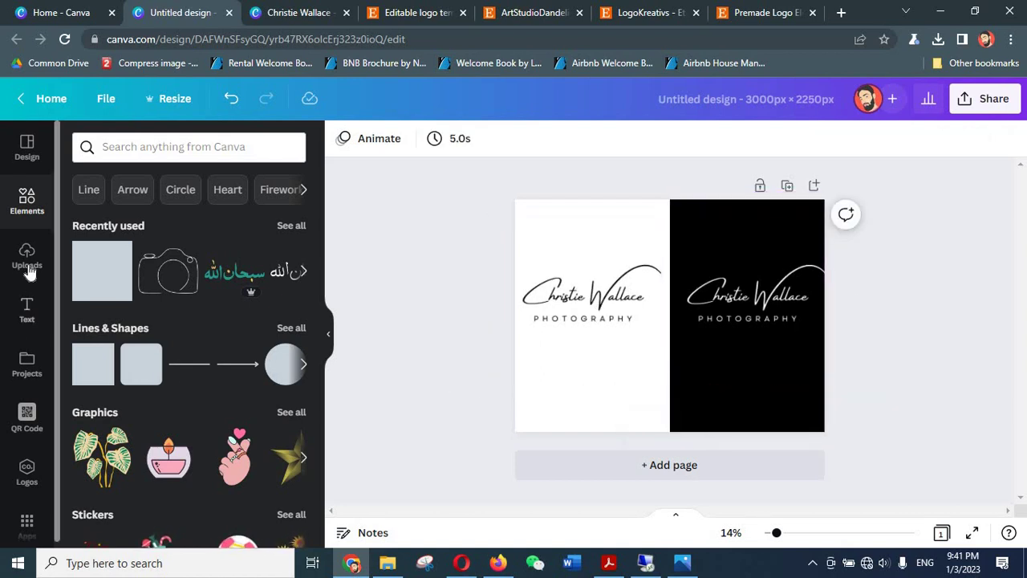
- Add a size-181 subheading at the bottom centre typed 'Signatu', then view the Etsy shop
{"action": "left_click", "coordinate": [27, 308]}
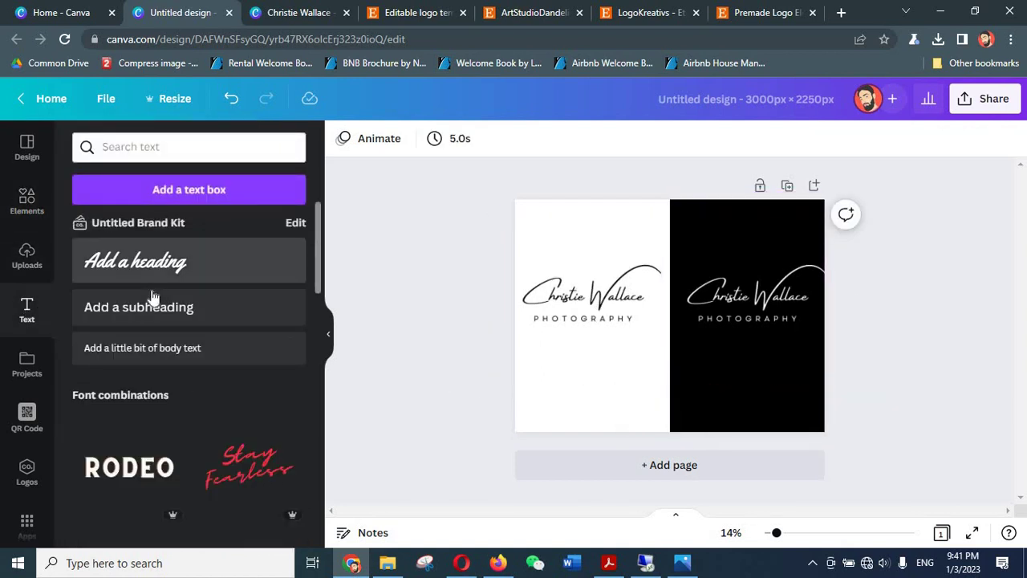
{"action": "left_click", "coordinate": [154, 309]}
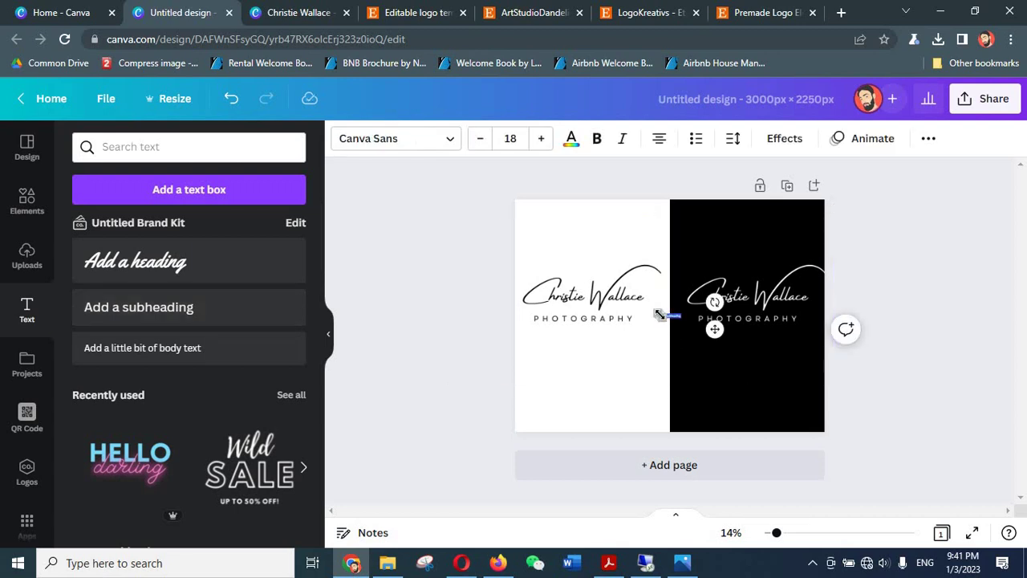
{"action": "left_click_drag", "start_coordinate": [576, 287], "coordinate": [464, 287]}
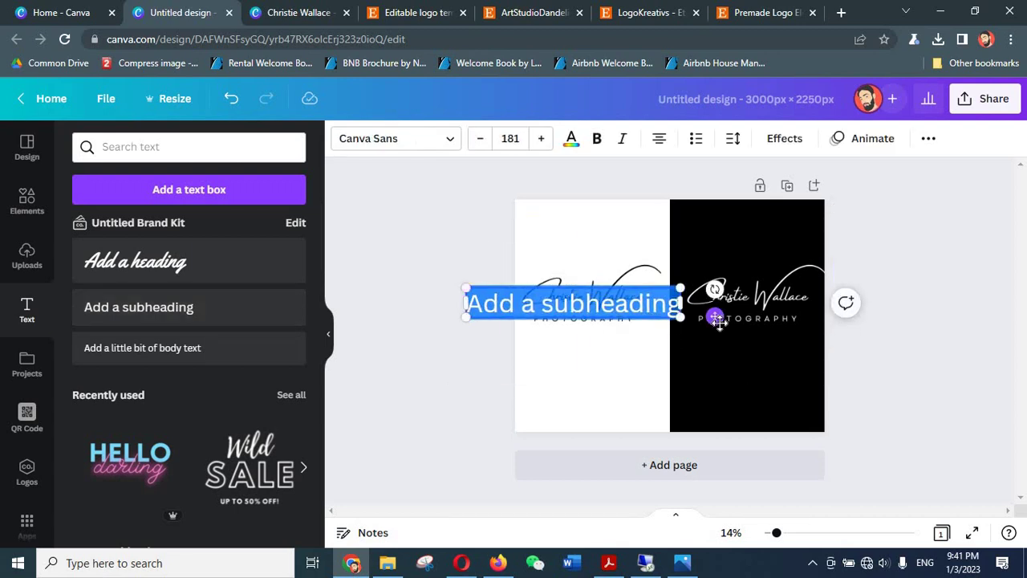
{"action": "left_click_drag", "start_coordinate": [714, 317], "coordinate": [812, 401]}
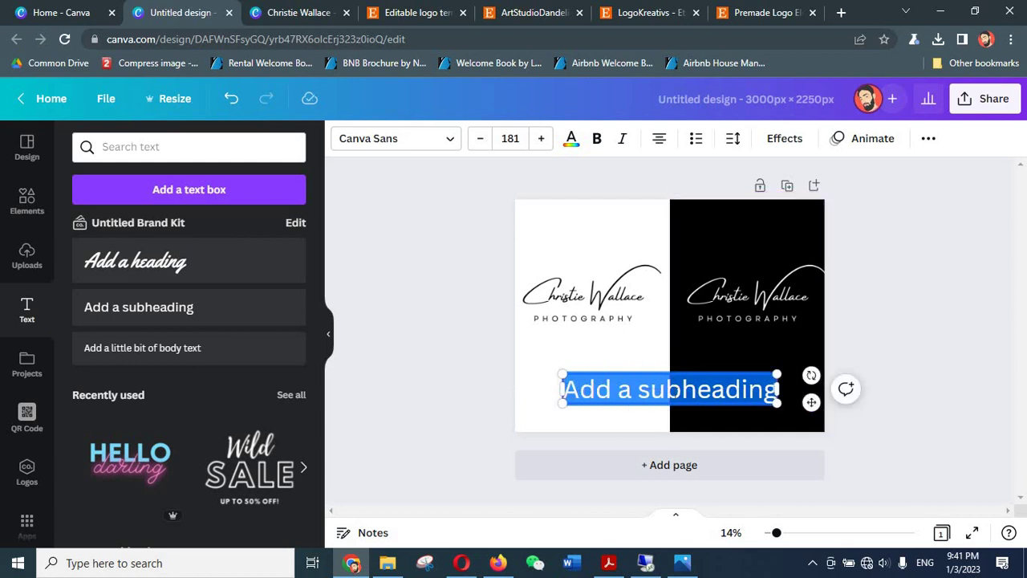
{"action": "type", "text": "Signatu"}
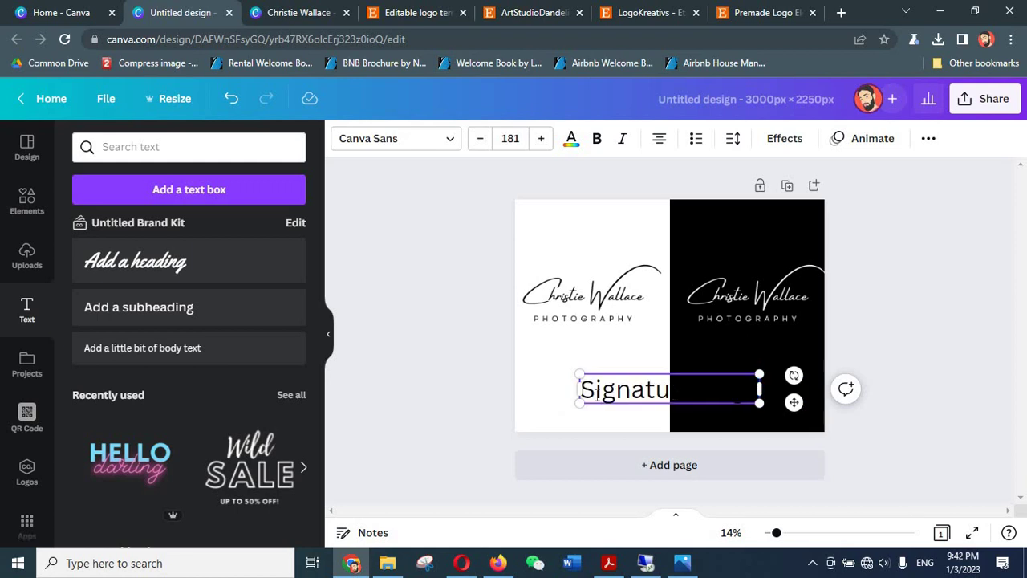
{"action": "left_click", "coordinate": [556, 12]}
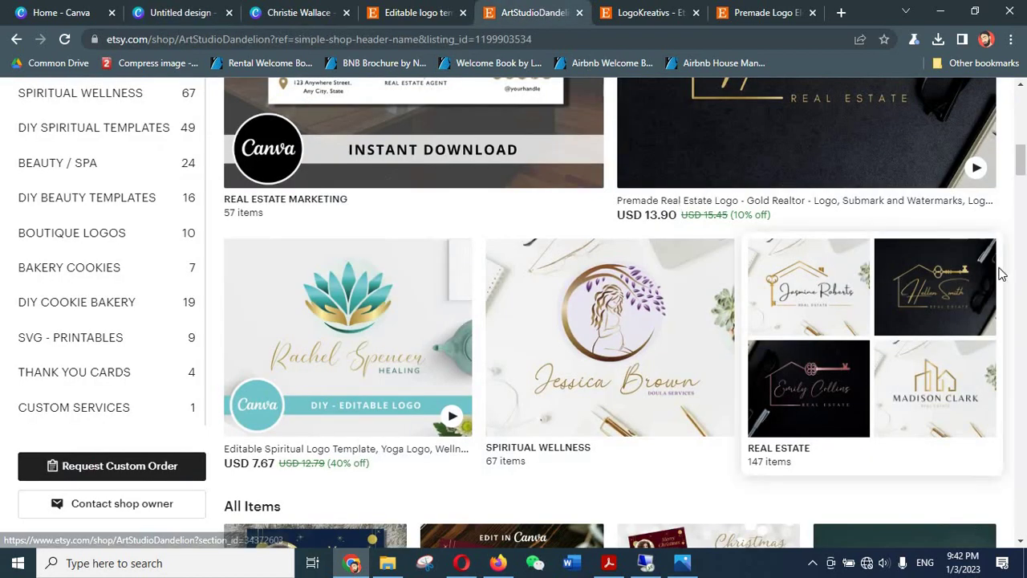
- Scroll the ArtStudioDandelion shop to its All Items listings, then return to the Canva design
{"action": "scroll", "coordinate": [912, 323], "scroll_direction": "down", "scroll_amount": 2}
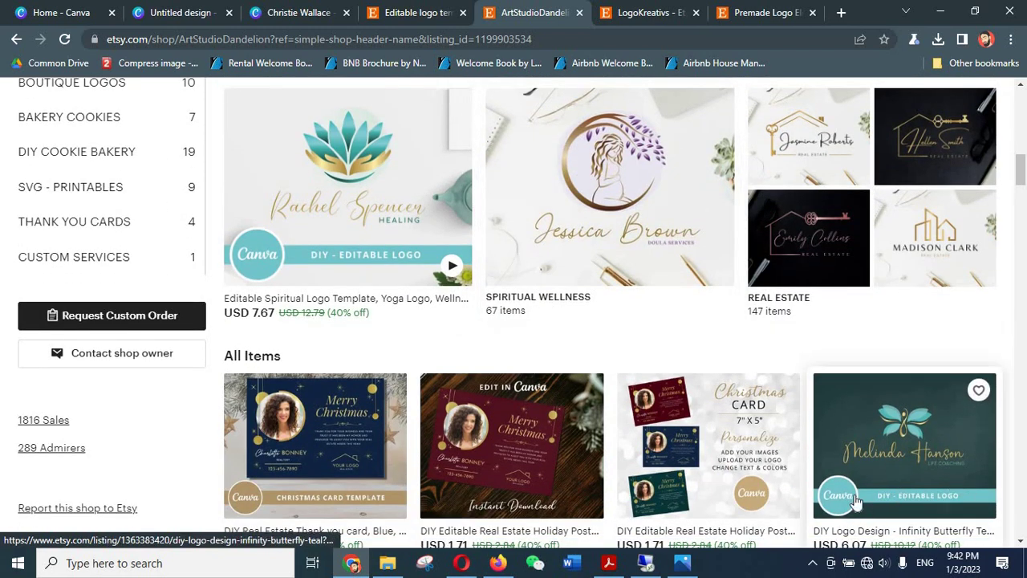
{"action": "scroll", "coordinate": [841, 496], "scroll_direction": "down", "scroll_amount": 2}
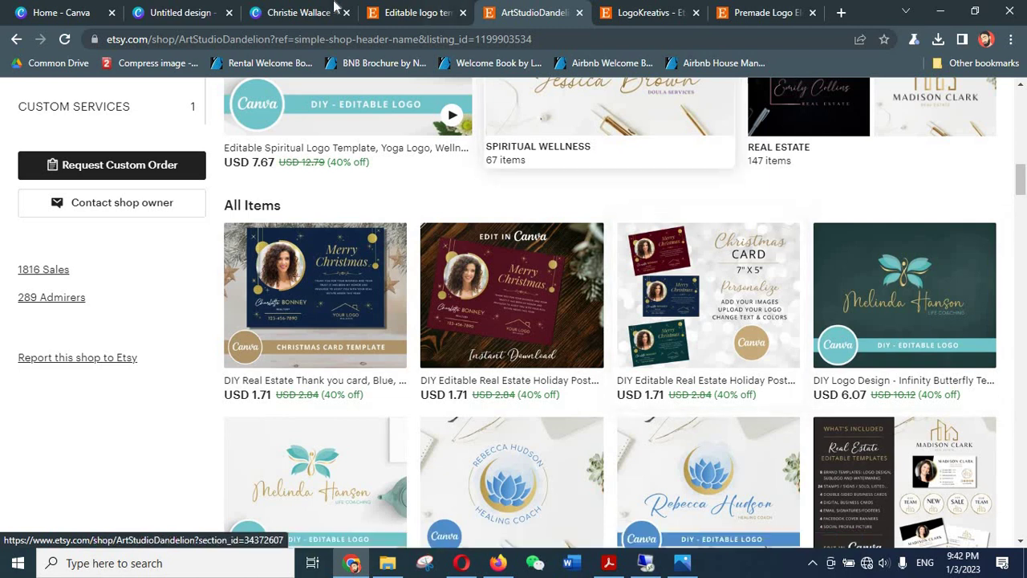
{"action": "left_click", "coordinate": [336, 8]}
- Replace the bottom caption with 'SIGNATURE LOG' and 'DIY EDITABLE' on two lines
{"action": "key", "text": "ctrl+shift+Tab"}
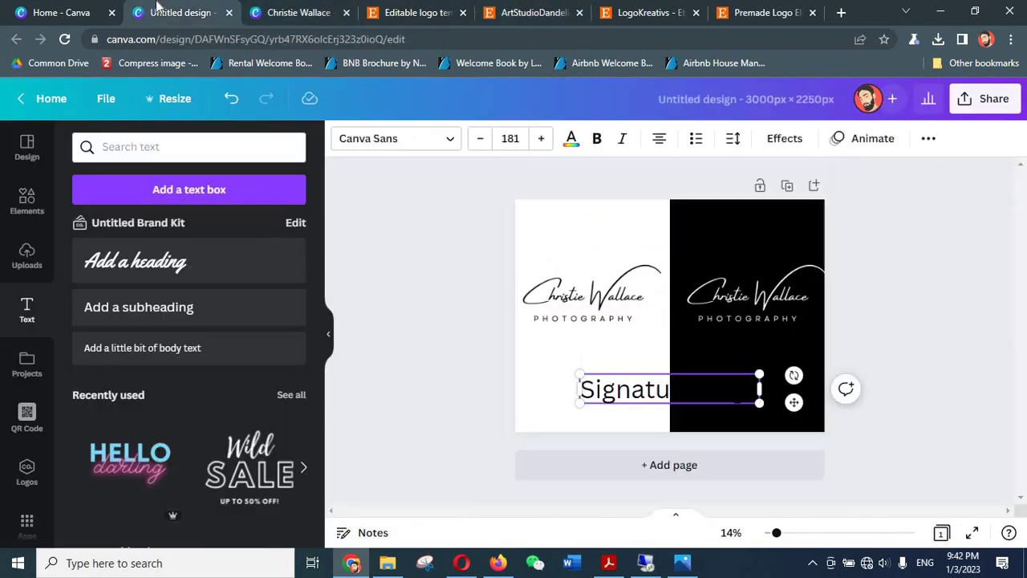
{"action": "left_click", "coordinate": [632, 391]}
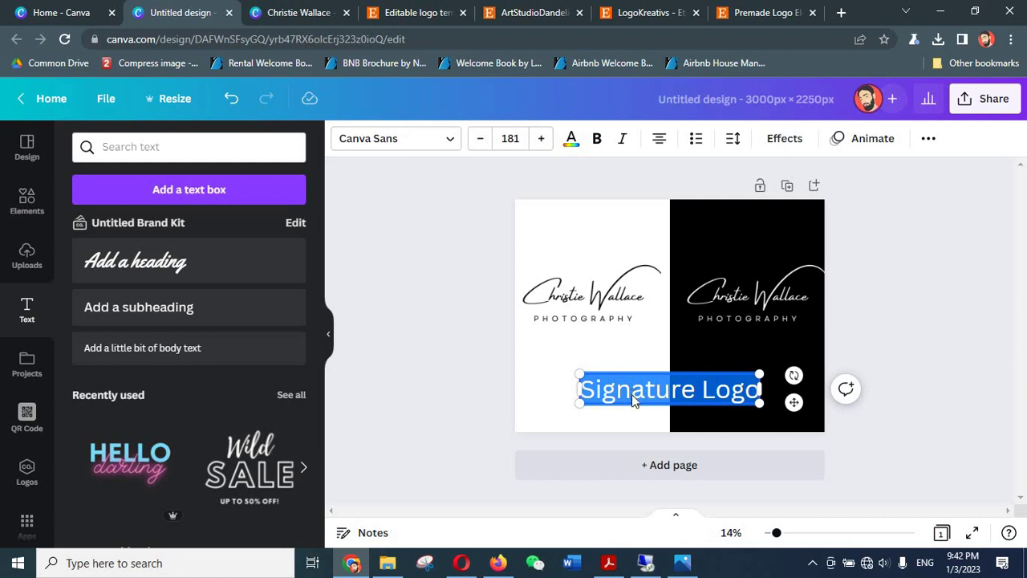
{"action": "type", "text": "D"}
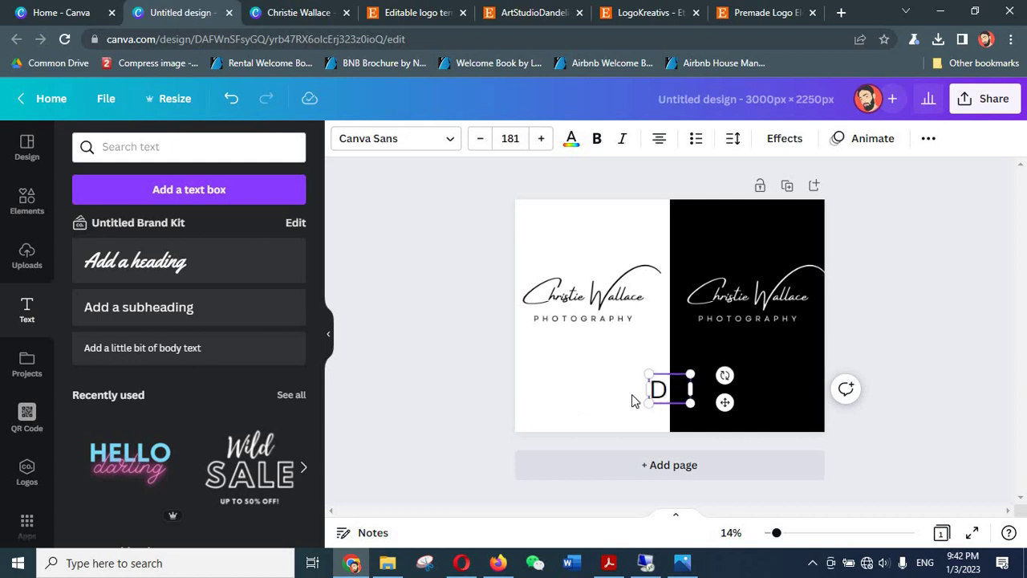
{"action": "type", "text": "IY EDI"}
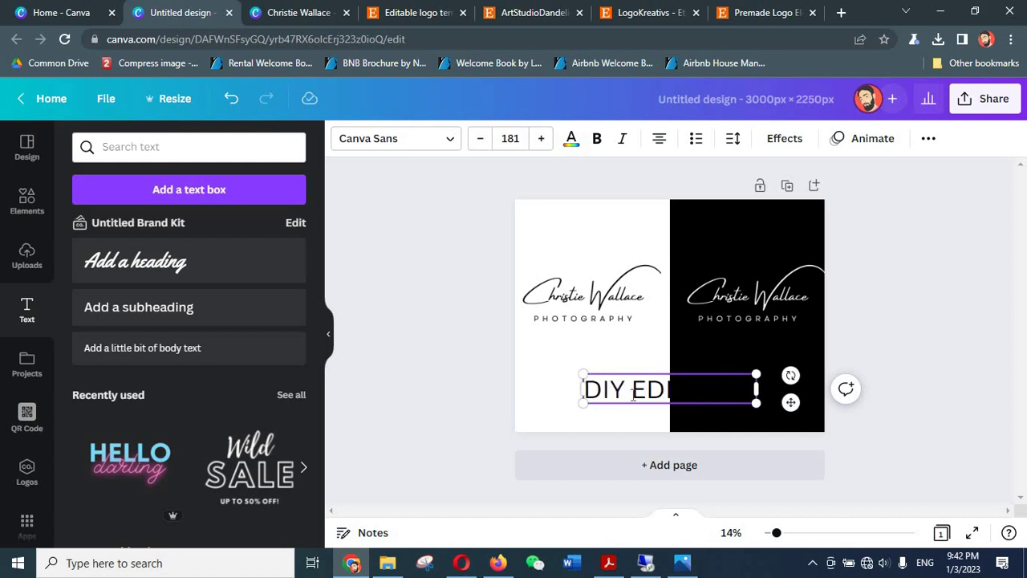
{"action": "type", "text": "TABLE"}
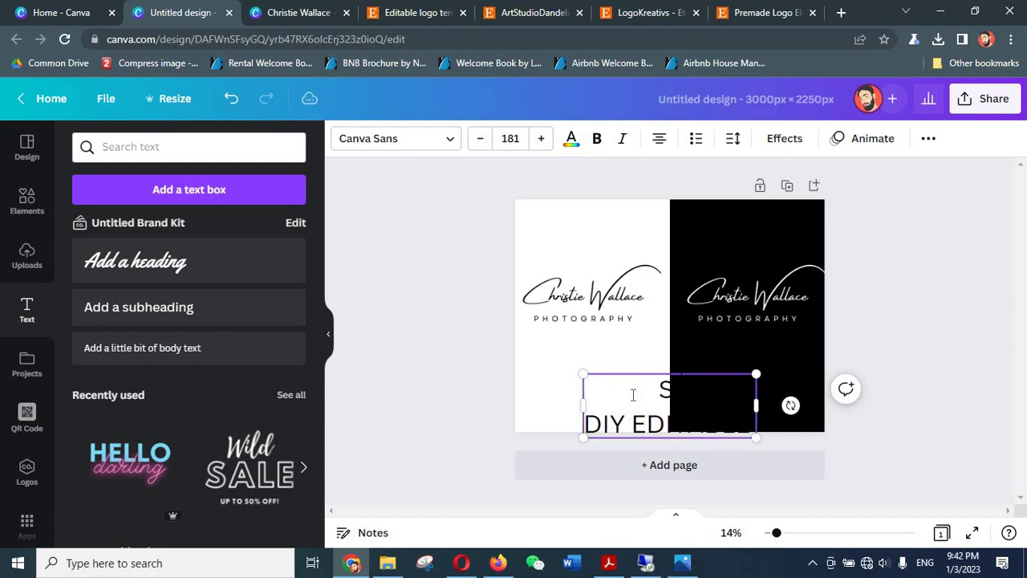
{"action": "type", "text": "IGNATURE LOG"}
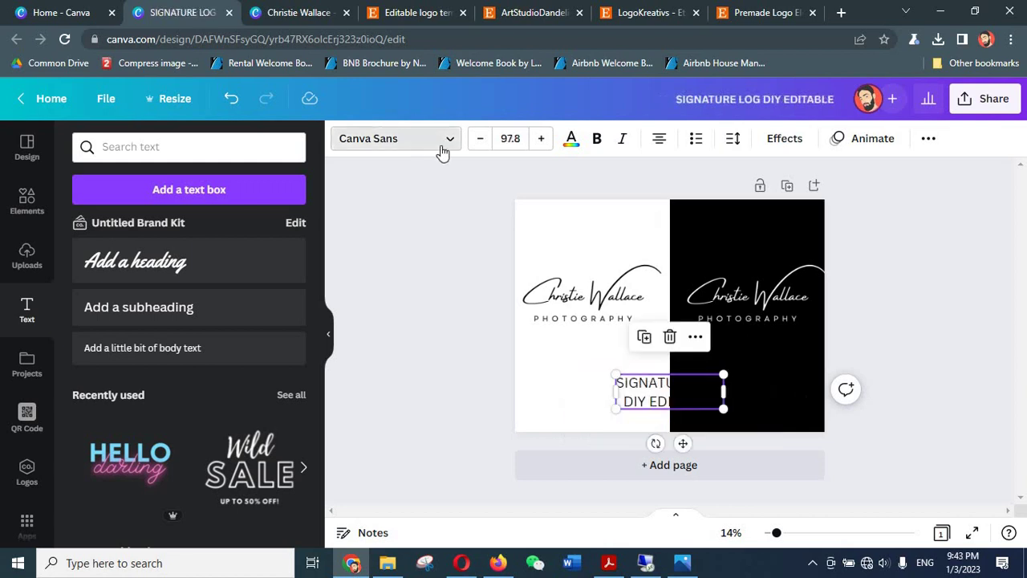
{"action": "left_click", "coordinate": [442, 146]}
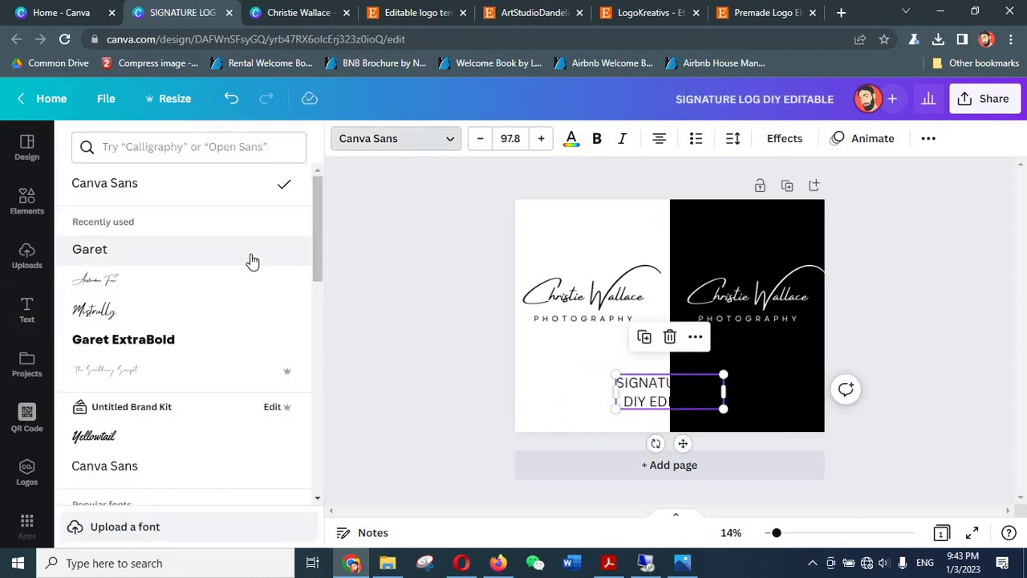
- Set the caption in the Anton font with letter spacing widened to about 473
{"action": "scroll", "coordinate": [251, 264], "scroll_direction": "down", "scroll_amount": 5}
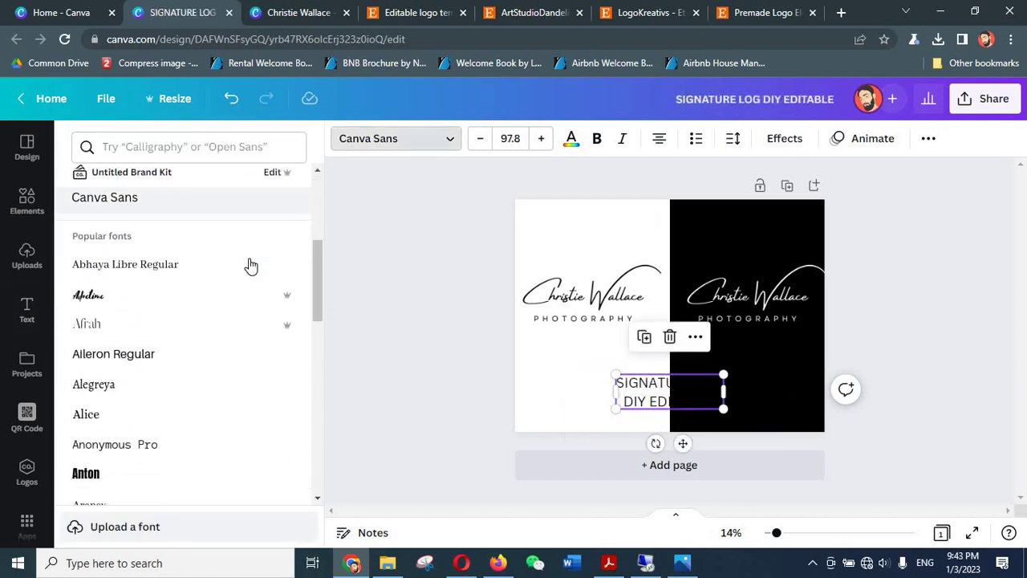
{"action": "scroll", "coordinate": [250, 264], "scroll_direction": "down", "scroll_amount": 3}
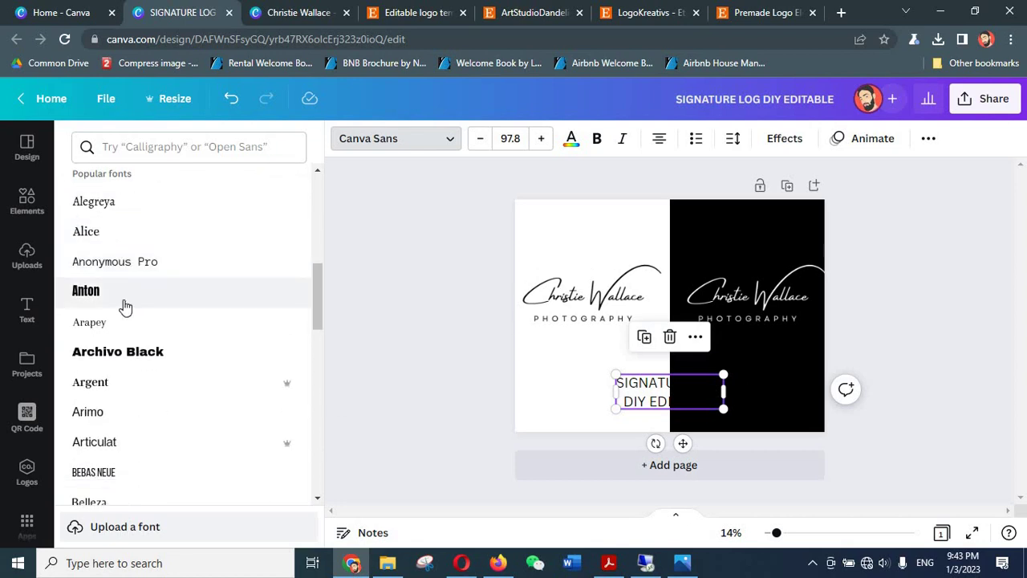
{"action": "left_click", "coordinate": [124, 303]}
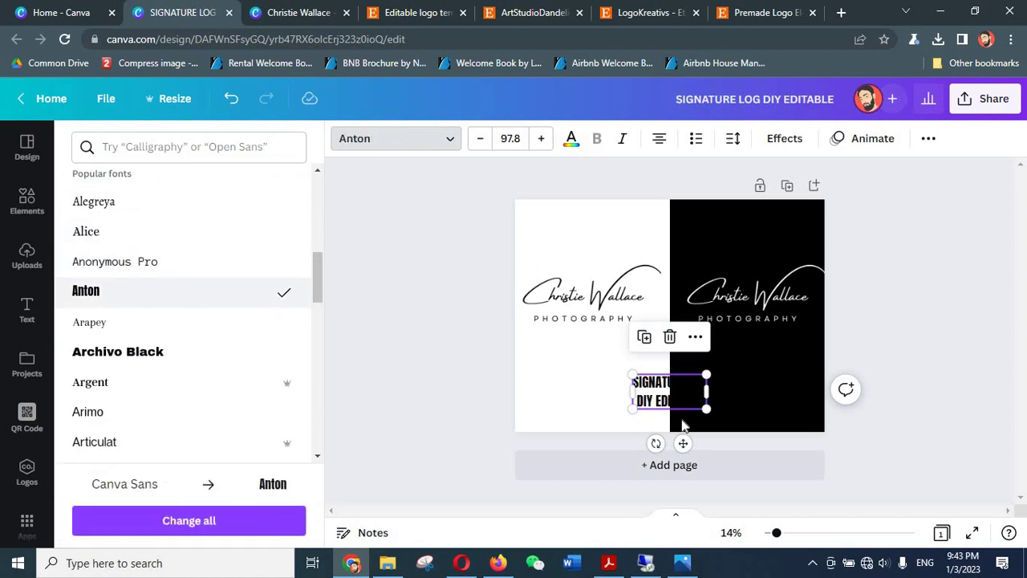
{"action": "left_click", "coordinate": [733, 142]}
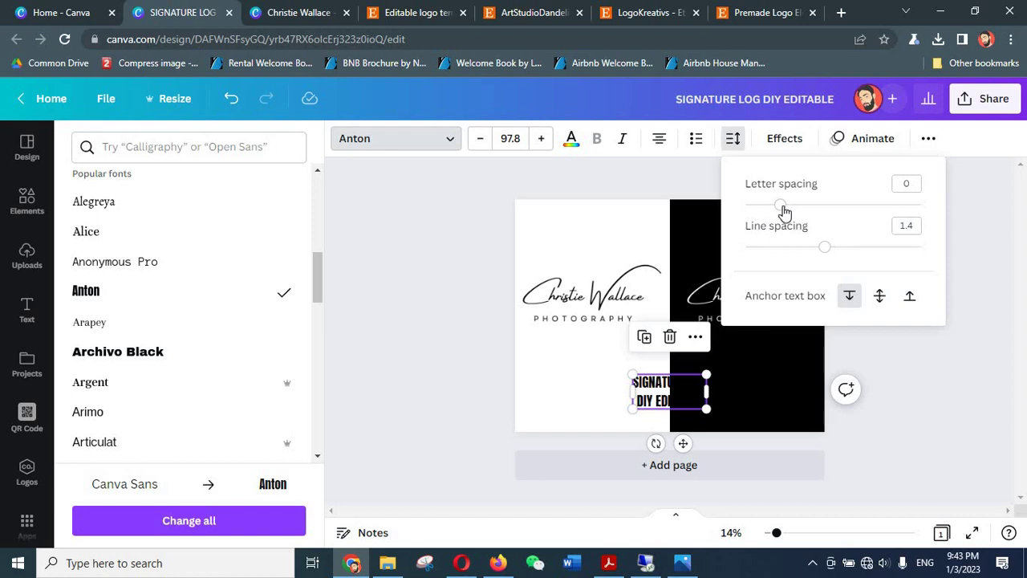
{"action": "left_click_drag", "start_coordinate": [781, 206], "coordinate": [864, 207]}
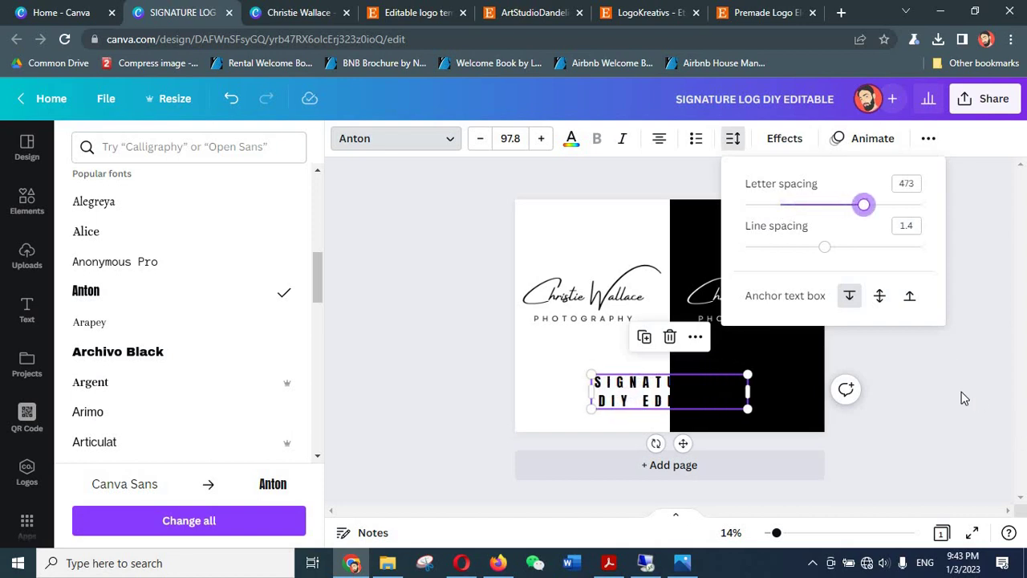
{"action": "left_click", "coordinate": [962, 389]}
{"action": "left_click", "coordinate": [961, 389]}
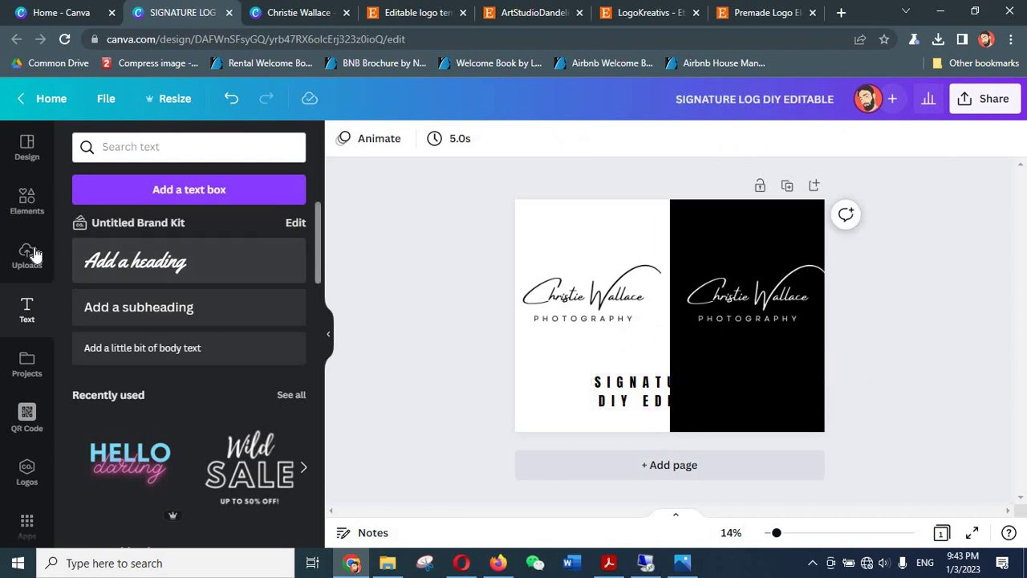
- Add a yellow square from Elements and stretch it into a short full-width band behind the caption
{"action": "left_click", "coordinate": [26, 201]}
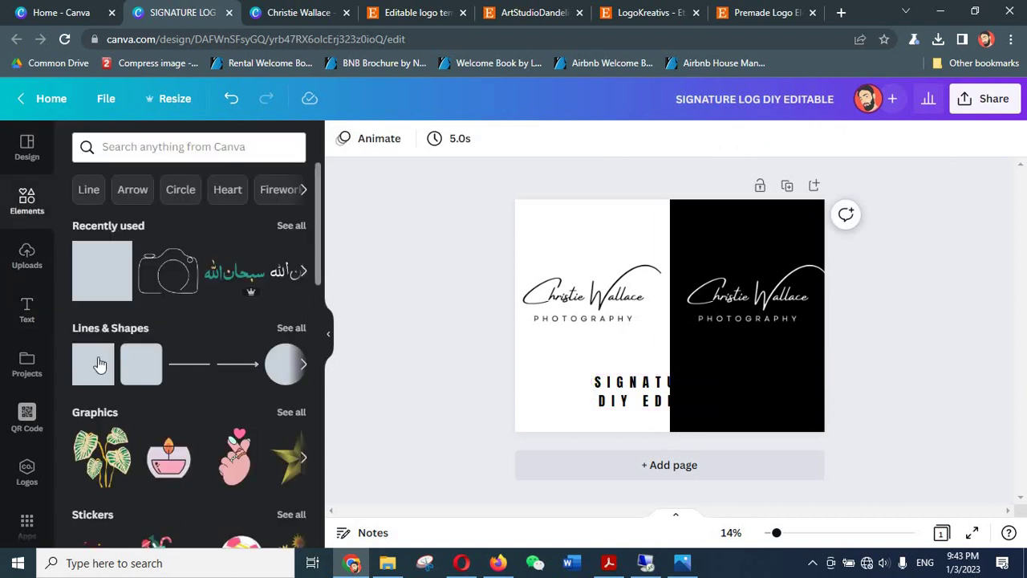
{"action": "left_click", "coordinate": [99, 365]}
{"action": "left_click", "coordinate": [951, 383]}
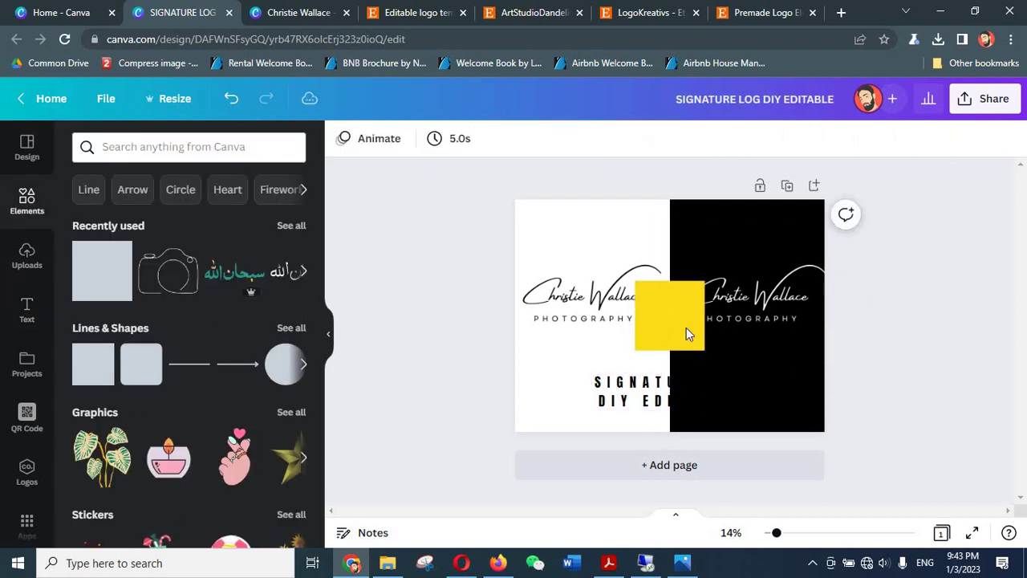
{"action": "mouse_move", "coordinate": [655, 325]}
{"action": "left_mouse_down"}
{"action": "mouse_move", "coordinate": [657, 390]}
{"action": "mouse_move", "coordinate": [853, 378]}
{"action": "left_mouse_up"}
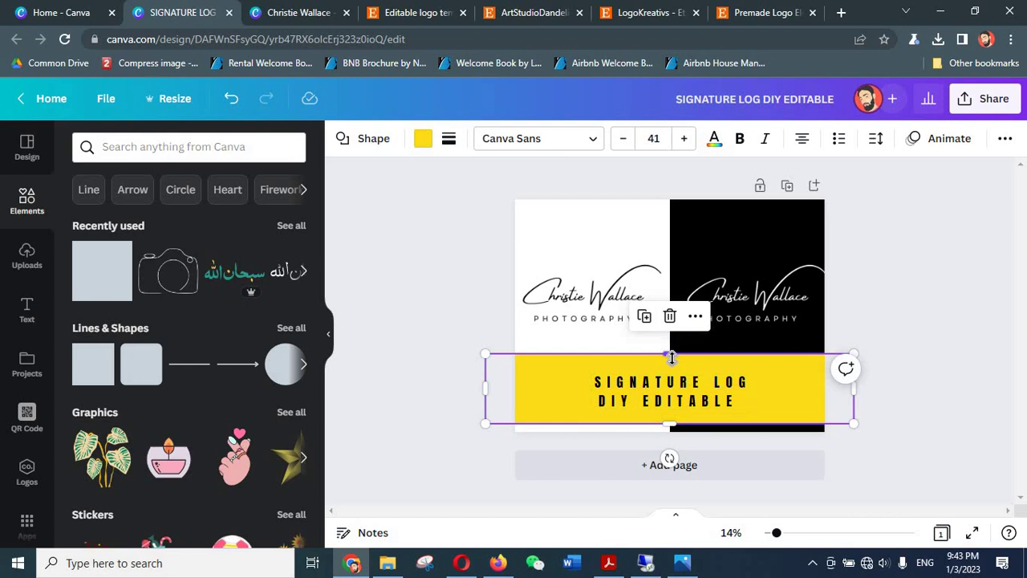
{"action": "left_click_drag", "start_coordinate": [672, 358], "coordinate": [674, 365]}
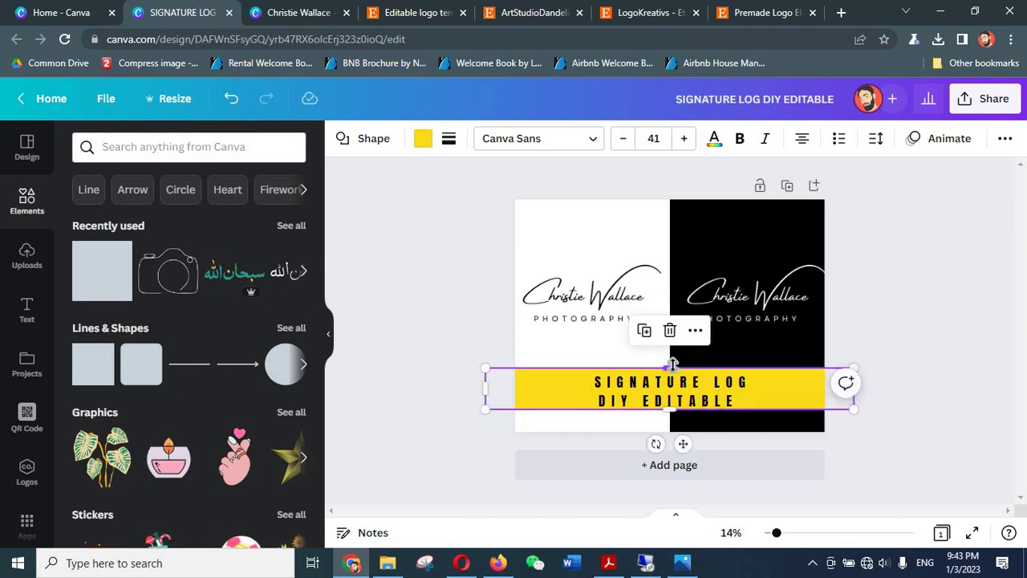
{"action": "left_click", "coordinate": [932, 332]}
{"action": "left_click", "coordinate": [811, 384]}
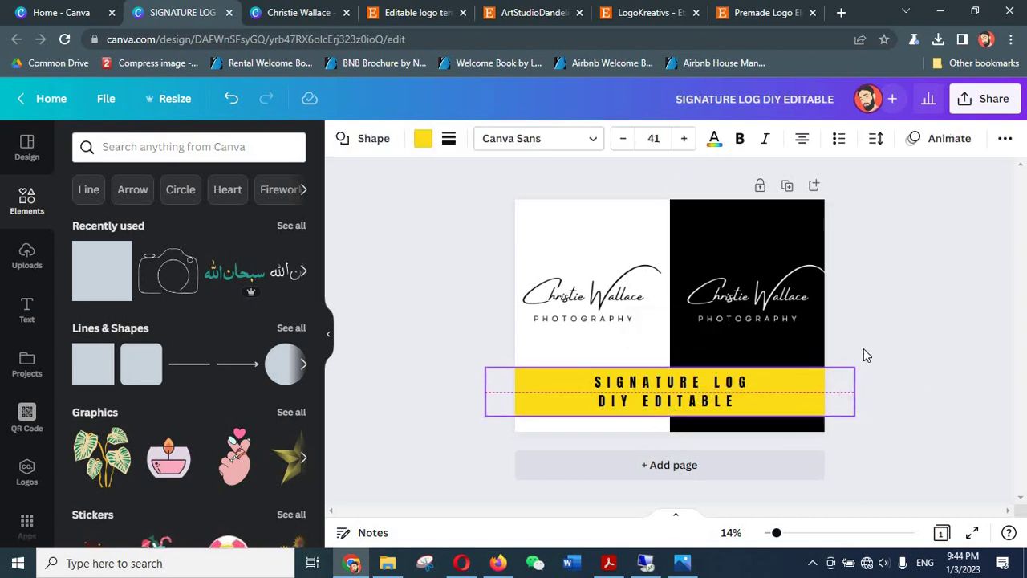
{"action": "left_click", "coordinate": [891, 344]}
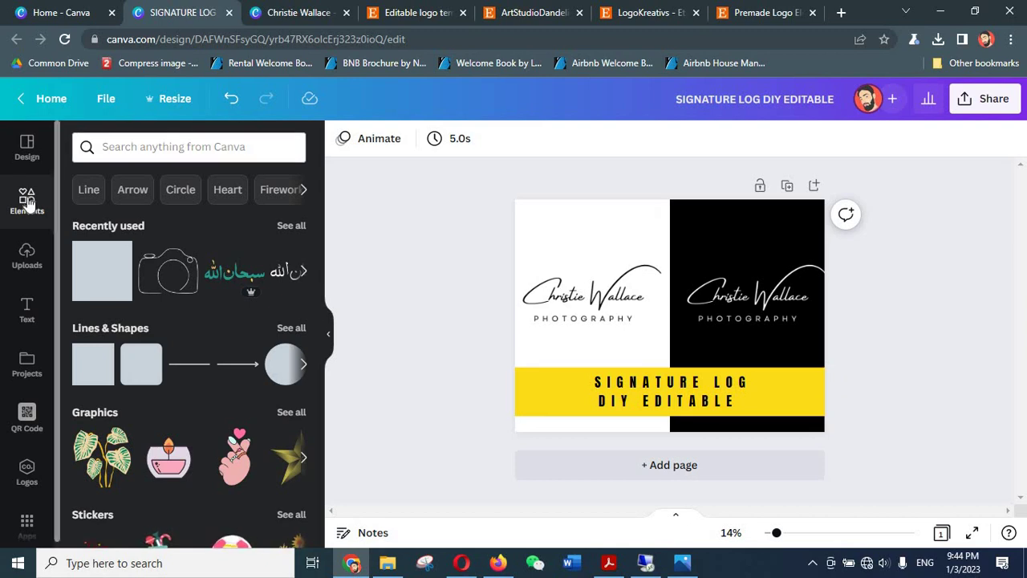
- Search Elements for 'CANVA' and place a shrunken round Canva logo at the banner's left end
{"action": "left_click", "coordinate": [132, 148]}
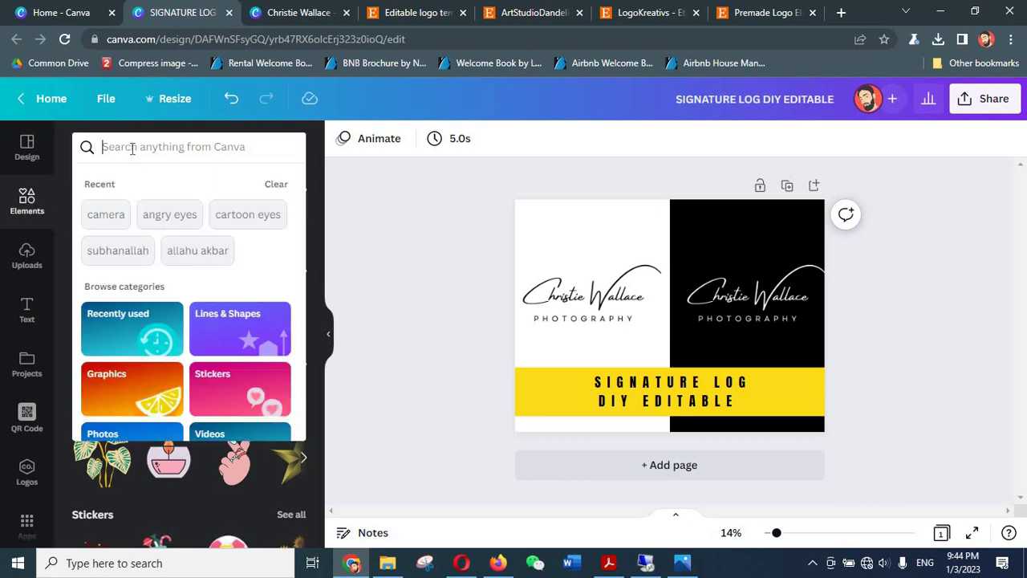
{"action": "type", "text": "CANVA"}
{"action": "key", "text": "Return"}
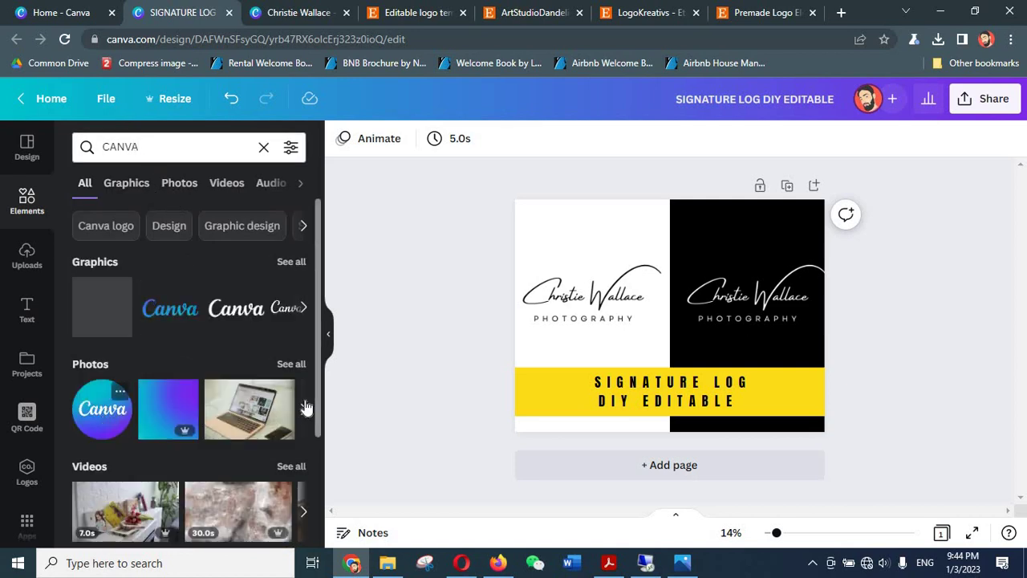
{"action": "left_click_drag", "start_coordinate": [306, 407], "coordinate": [670, 316]}
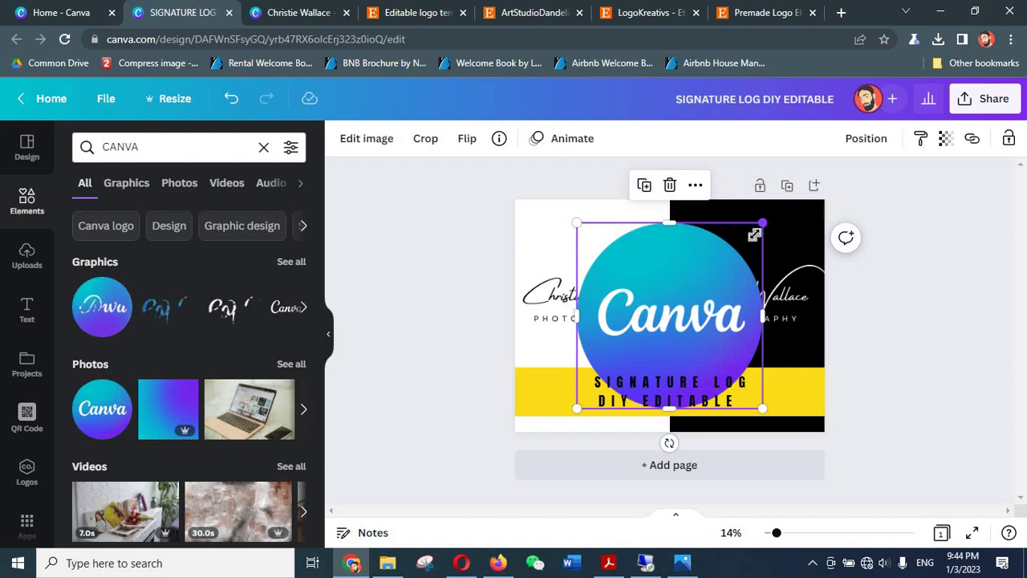
{"action": "left_click_drag", "start_coordinate": [754, 235], "coordinate": [698, 287]}
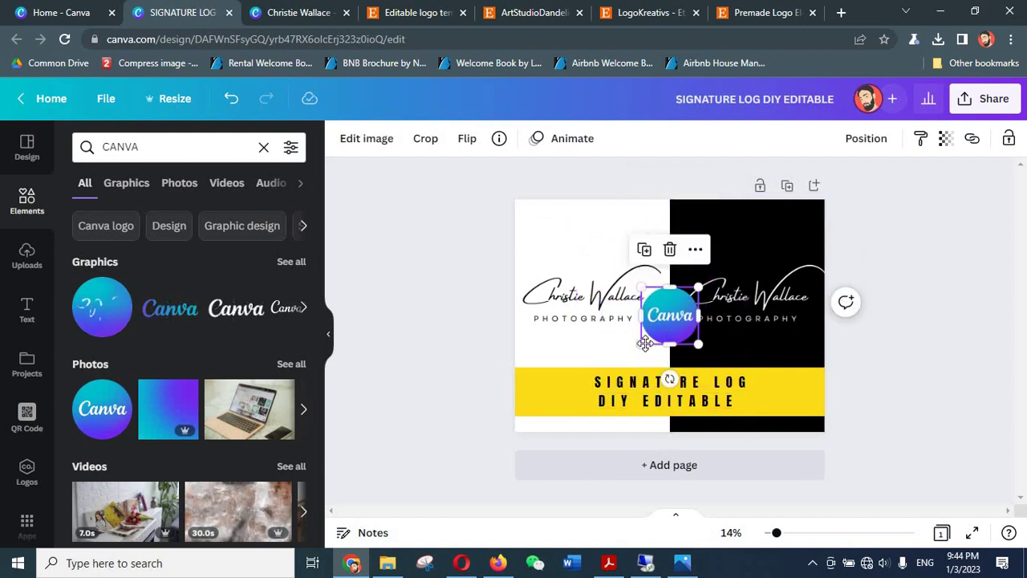
{"action": "left_click_drag", "start_coordinate": [645, 343], "coordinate": [546, 391]}
{"action": "left_click", "coordinate": [455, 393]}
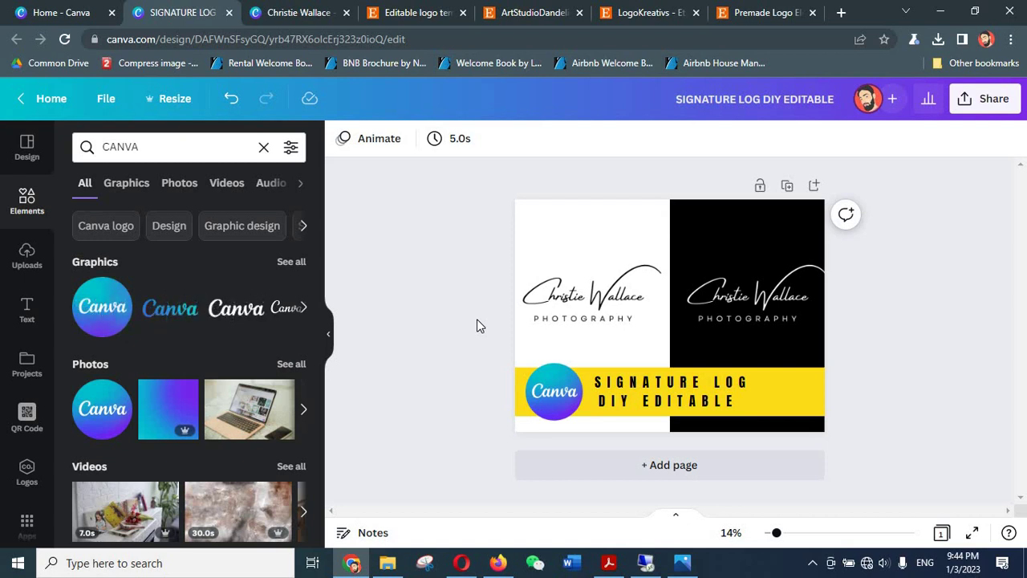
- Download the design via Share > Download, keeping the PNG file type
{"action": "left_click", "coordinate": [980, 115]}
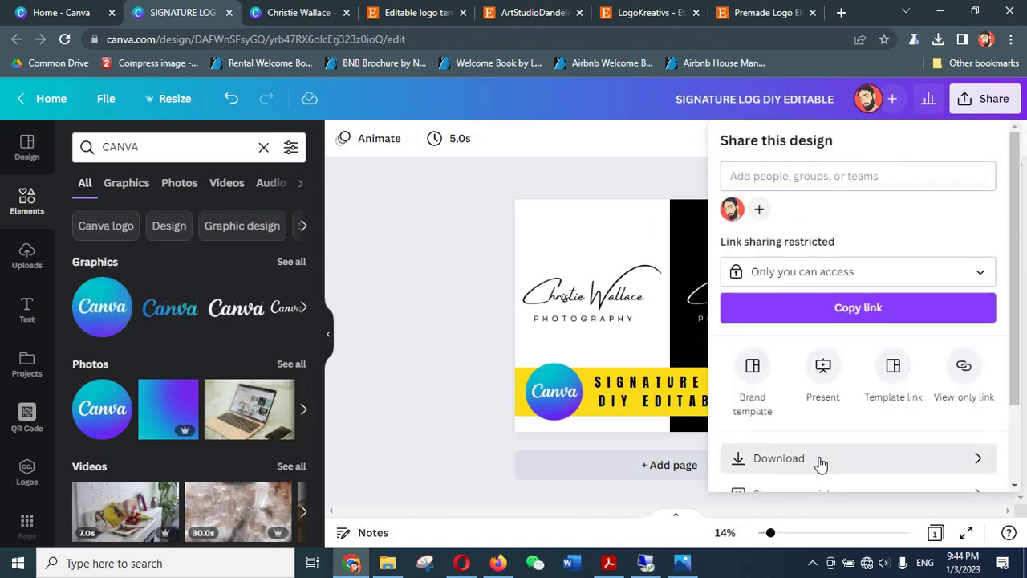
{"action": "left_click", "coordinate": [821, 465]}
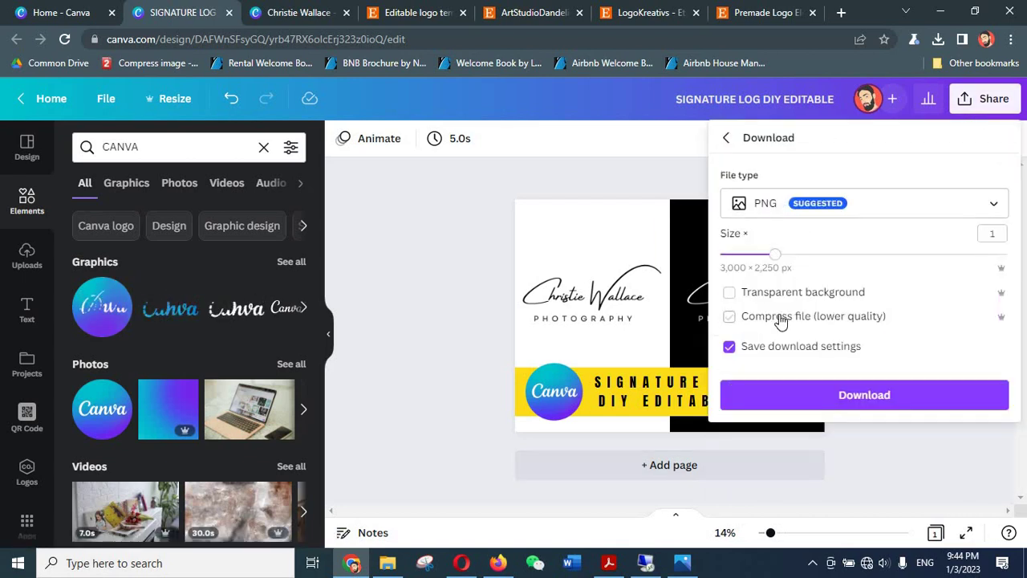
{"action": "left_click", "coordinate": [773, 210]}
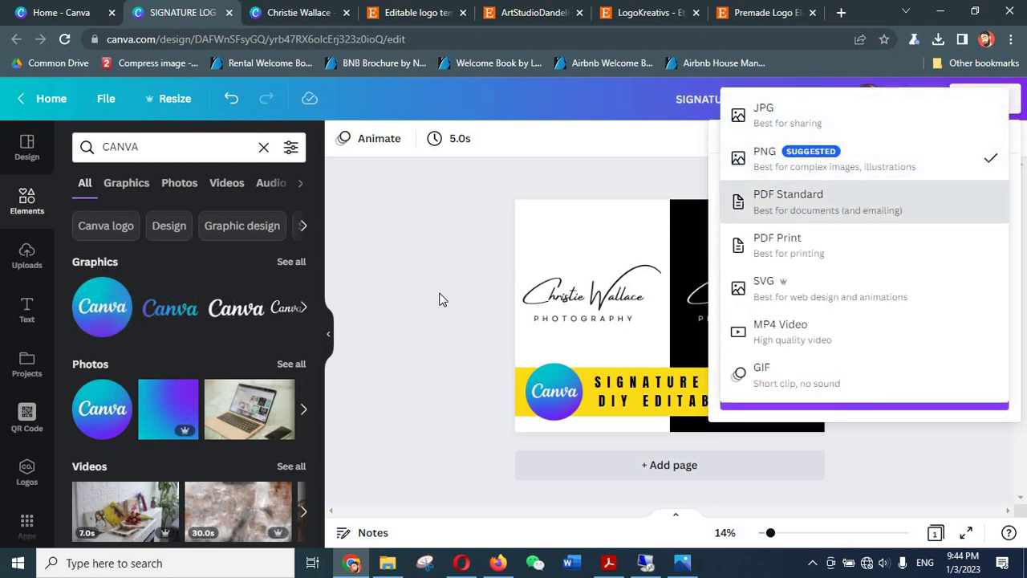
{"action": "left_click", "coordinate": [458, 295]}
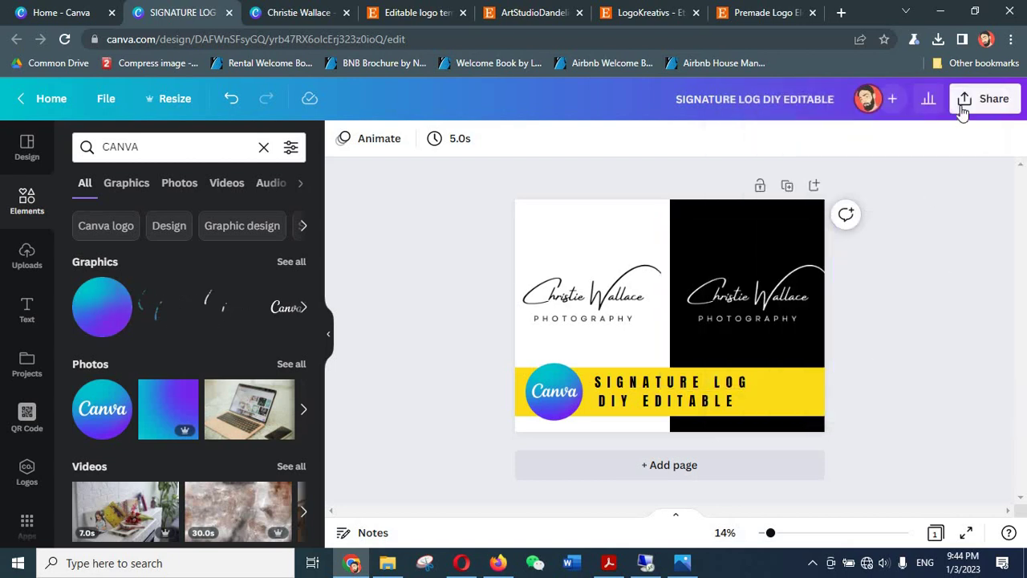
{"action": "left_click", "coordinate": [963, 103]}
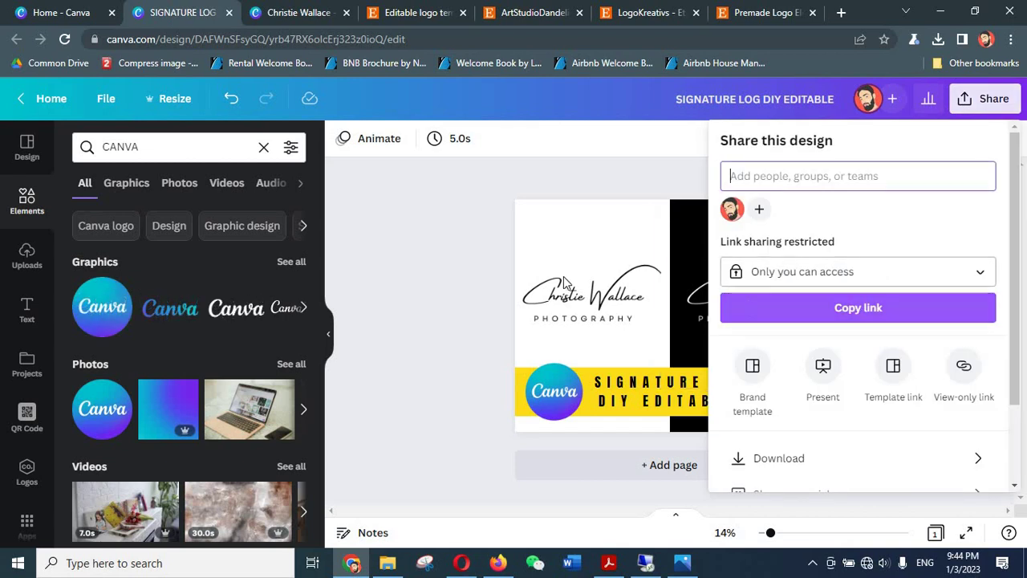
{"action": "left_click", "coordinate": [796, 459]}
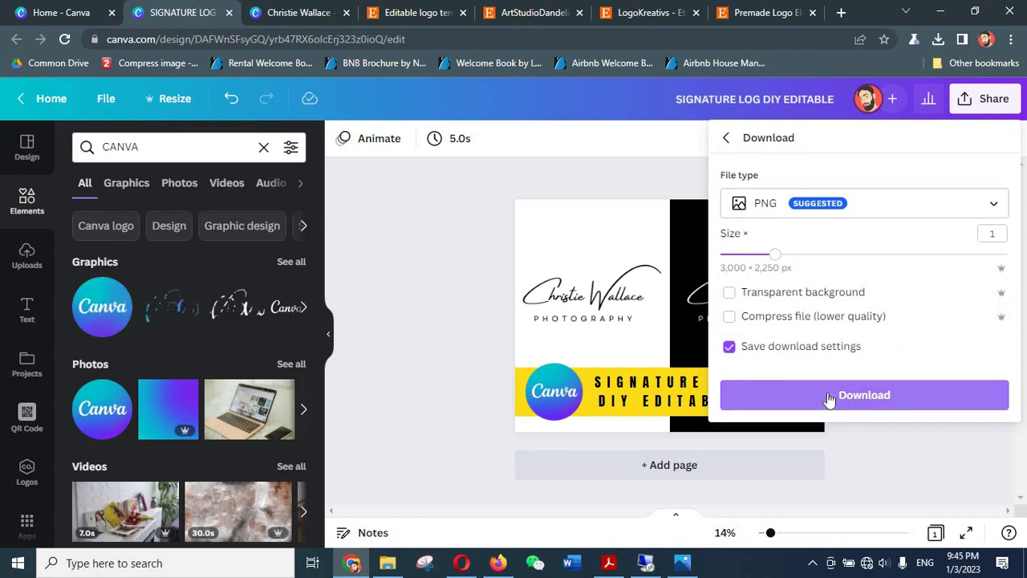
{"action": "left_click", "coordinate": [829, 397]}
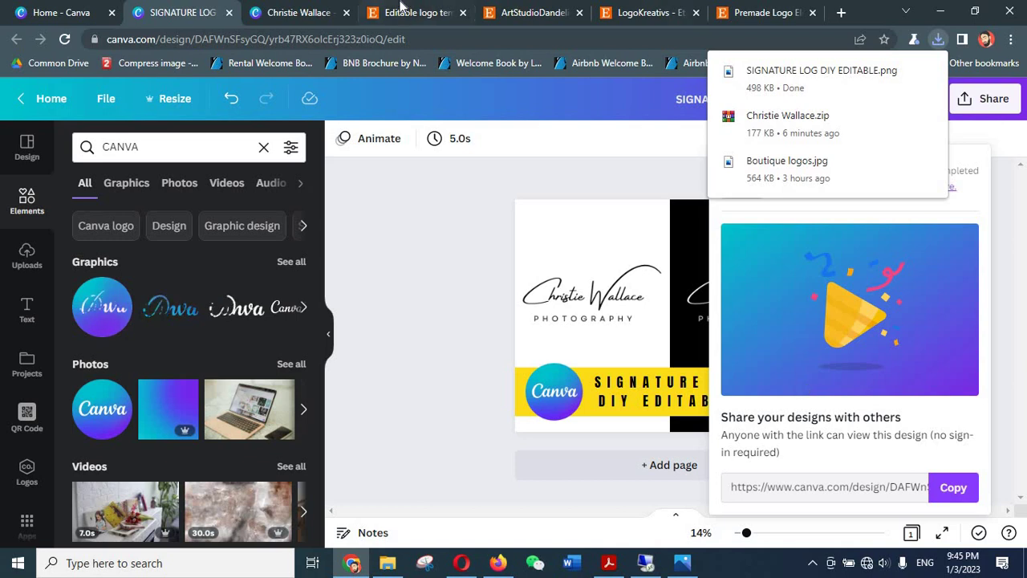
- Dismiss the download confirmation and switch to the remote desktop showing Etsy listings
{"action": "left_click", "coordinate": [405, 12]}
{"action": "left_click", "coordinate": [168, 9]}
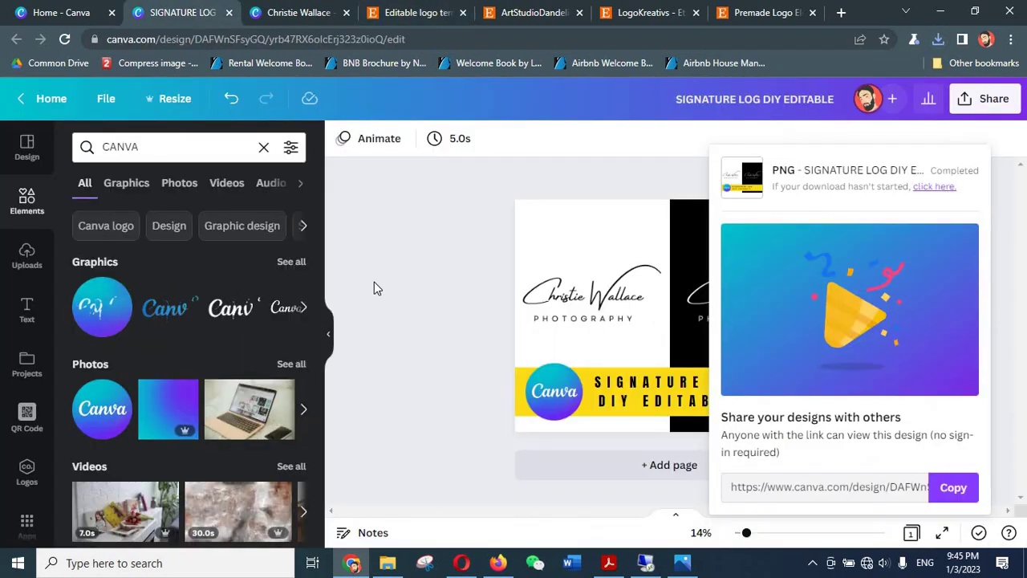
{"action": "left_click", "coordinate": [428, 293]}
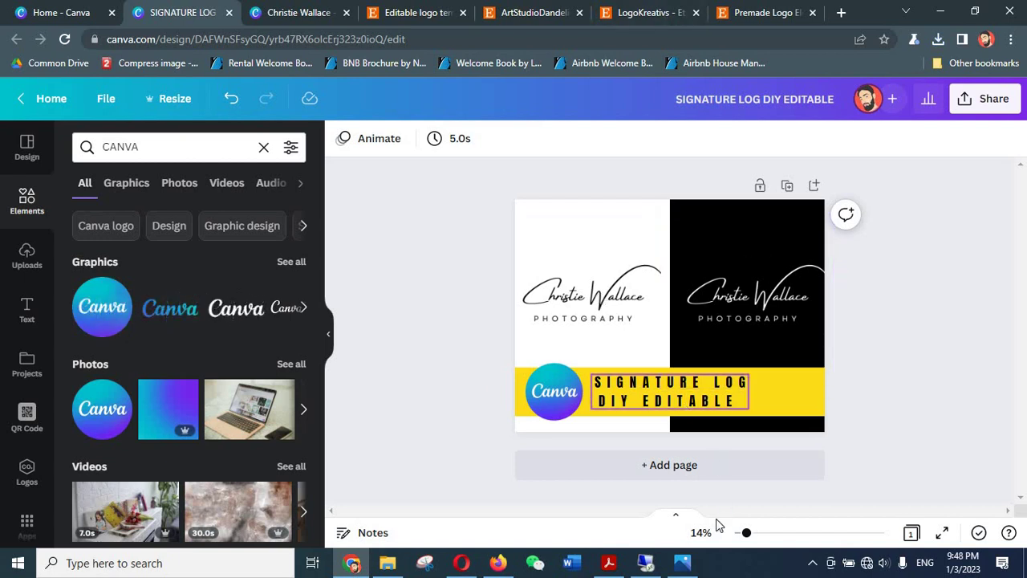
{"action": "left_click", "coordinate": [682, 562]}
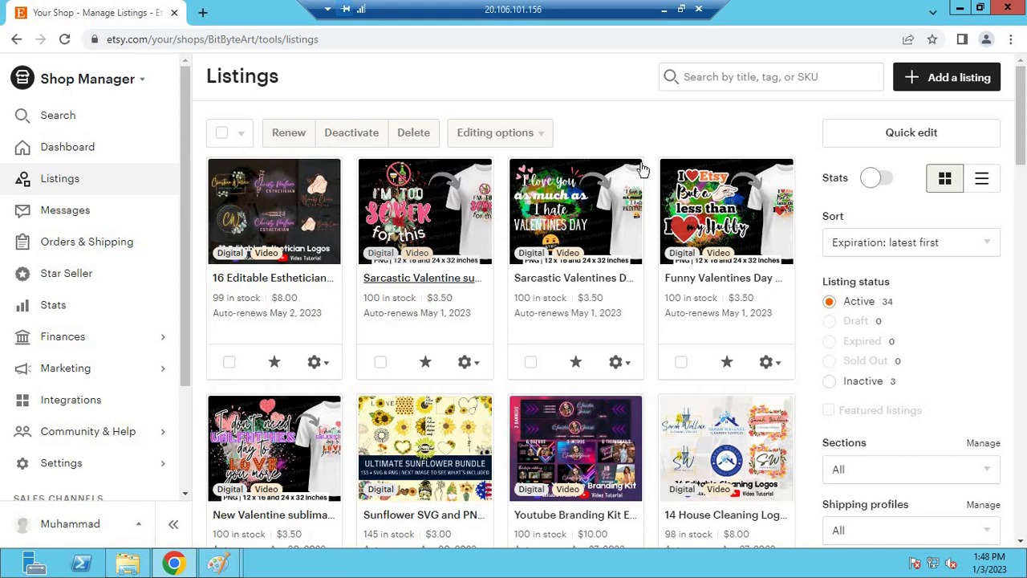
- Start a new Etsy listing and scroll down to focus its empty Title field
{"action": "left_click", "coordinate": [944, 81]}
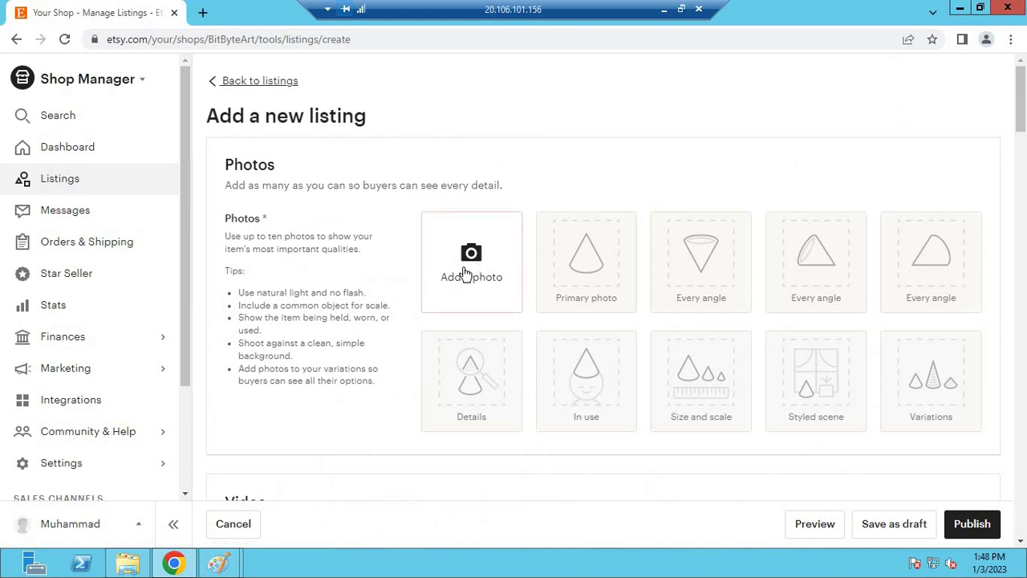
{"action": "scroll", "coordinate": [340, 239], "scroll_direction": "down", "scroll_amount": 3}
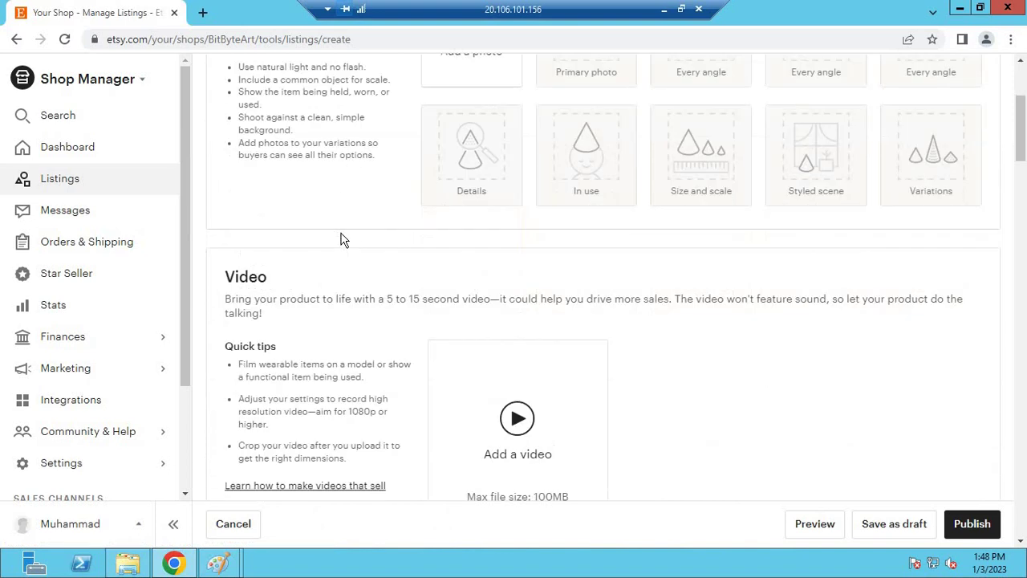
{"action": "scroll", "coordinate": [340, 239], "scroll_direction": "down", "scroll_amount": 3}
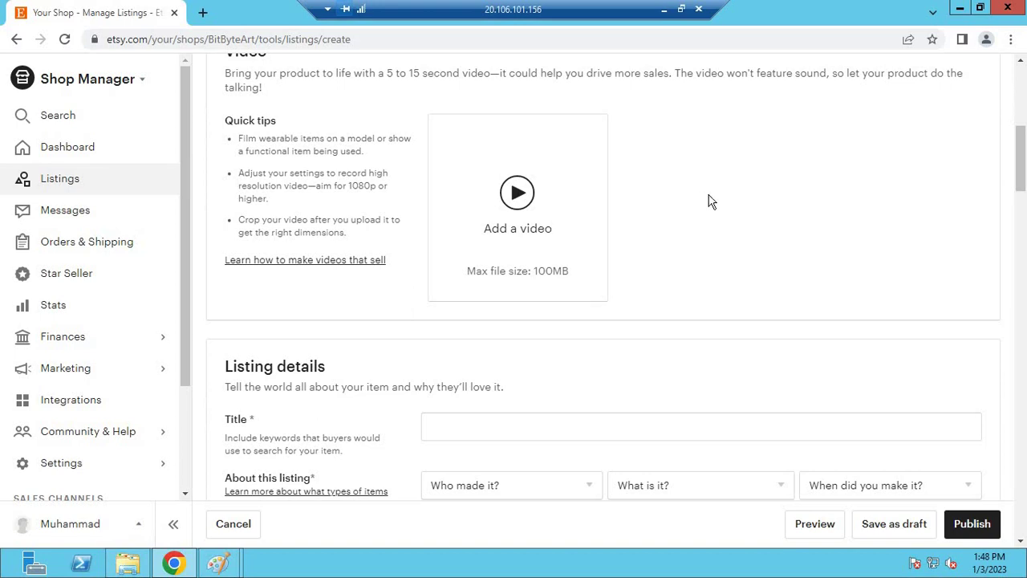
{"action": "scroll", "coordinate": [706, 201], "scroll_direction": "down", "scroll_amount": 3}
{"action": "left_click", "coordinate": [498, 203]}
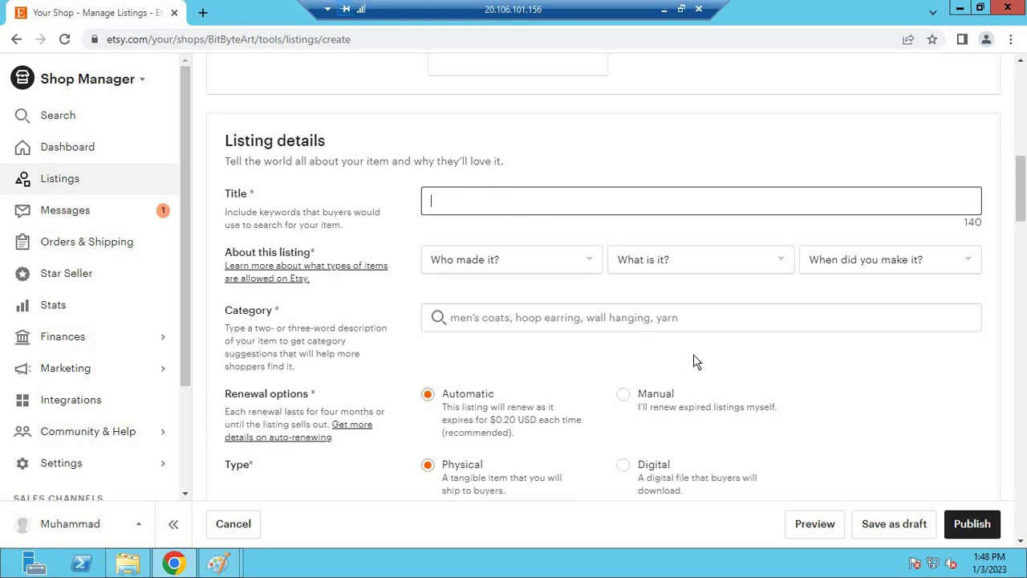
- Set the listing type to Digital and place the caret in the Description box
{"action": "scroll", "coordinate": [695, 363], "scroll_direction": "down", "scroll_amount": 1}
{"action": "left_click", "coordinate": [624, 393]}
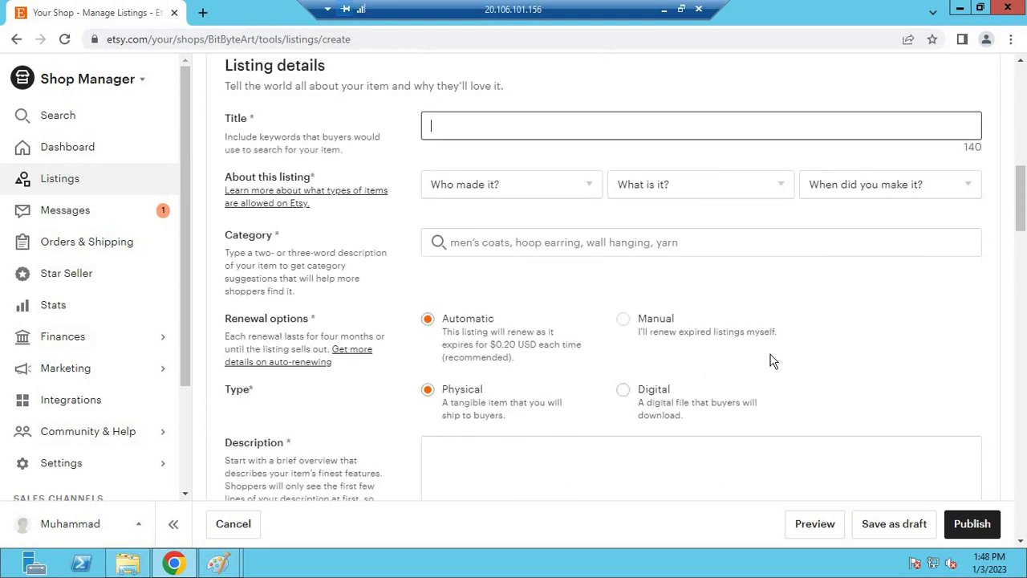
{"action": "scroll", "coordinate": [775, 355], "scroll_direction": "down", "scroll_amount": 5}
{"action": "left_click", "coordinate": [591, 120]}
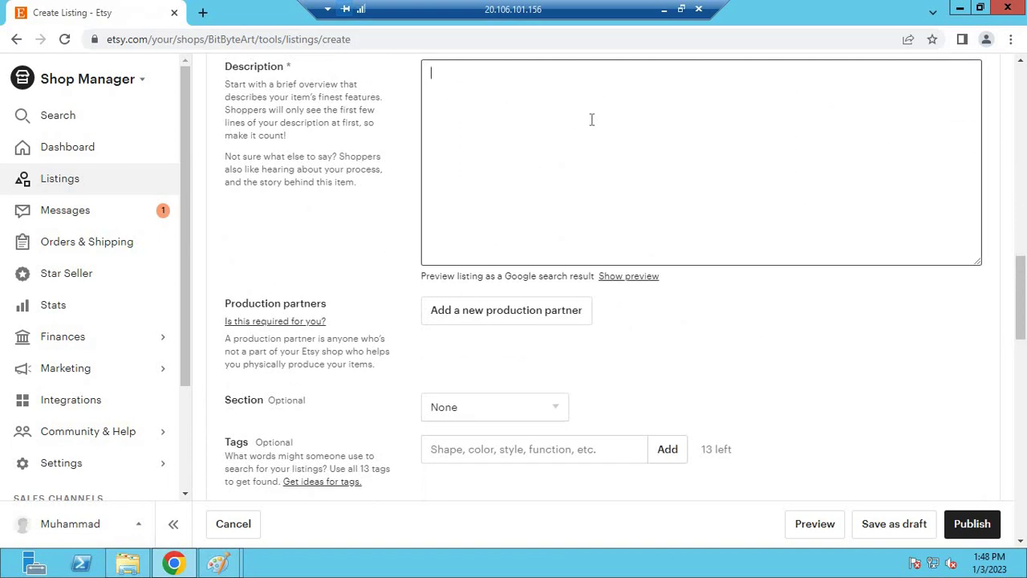
{"action": "scroll", "coordinate": [568, 216], "scroll_direction": "down", "scroll_amount": 1}
{"action": "scroll", "coordinate": [385, 264], "scroll_direction": "down", "scroll_amount": 1}
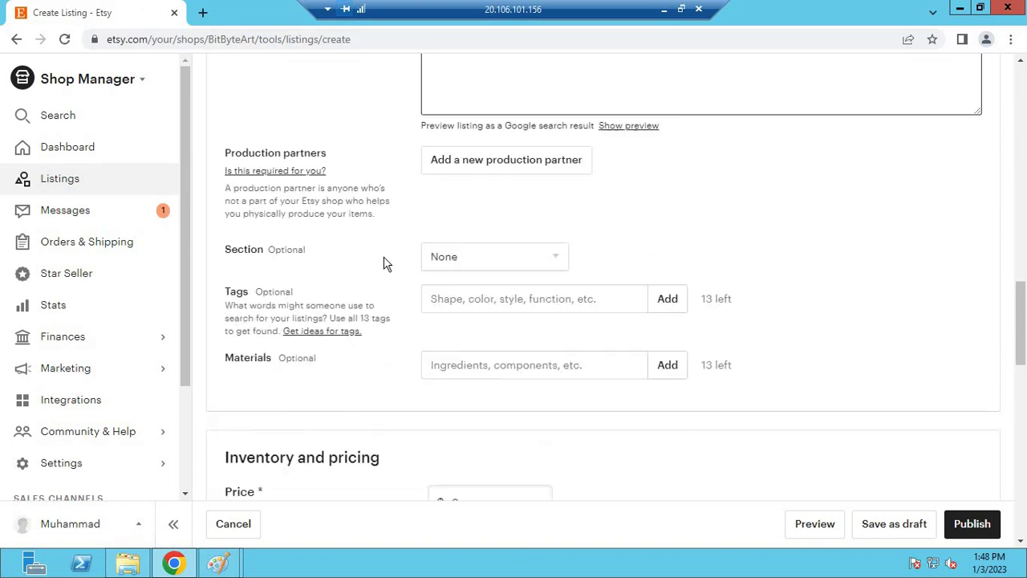
{"action": "scroll", "coordinate": [486, 222], "scroll_direction": "up", "scroll_amount": 3}
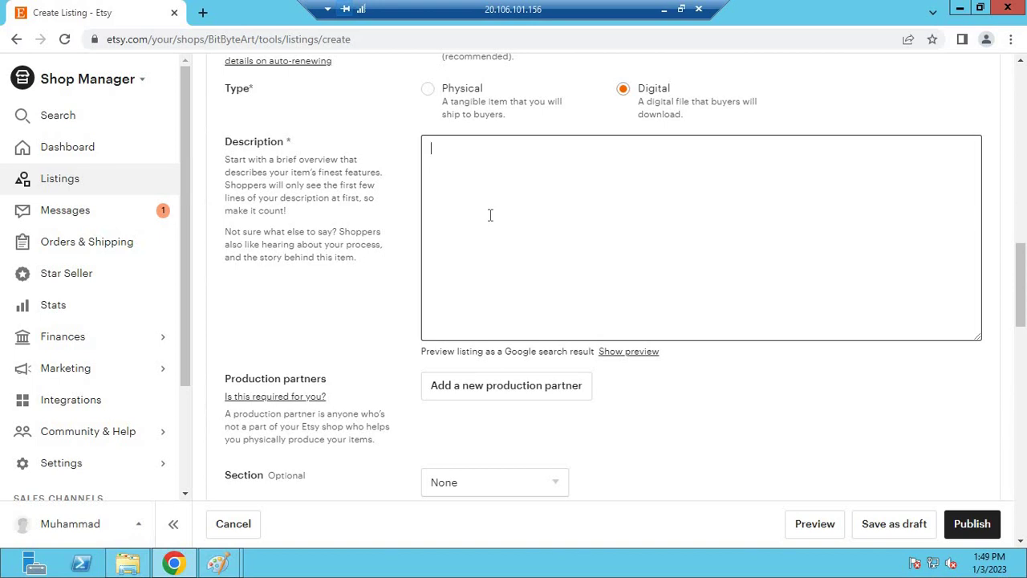
{"action": "left_click", "coordinate": [486, 216]}
- Check the Quantity field under Inventory and pricing, left at 1
{"action": "scroll", "coordinate": [469, 280], "scroll_direction": "down", "scroll_amount": 3}
{"action": "scroll", "coordinate": [466, 293], "scroll_direction": "down", "scroll_amount": 5}
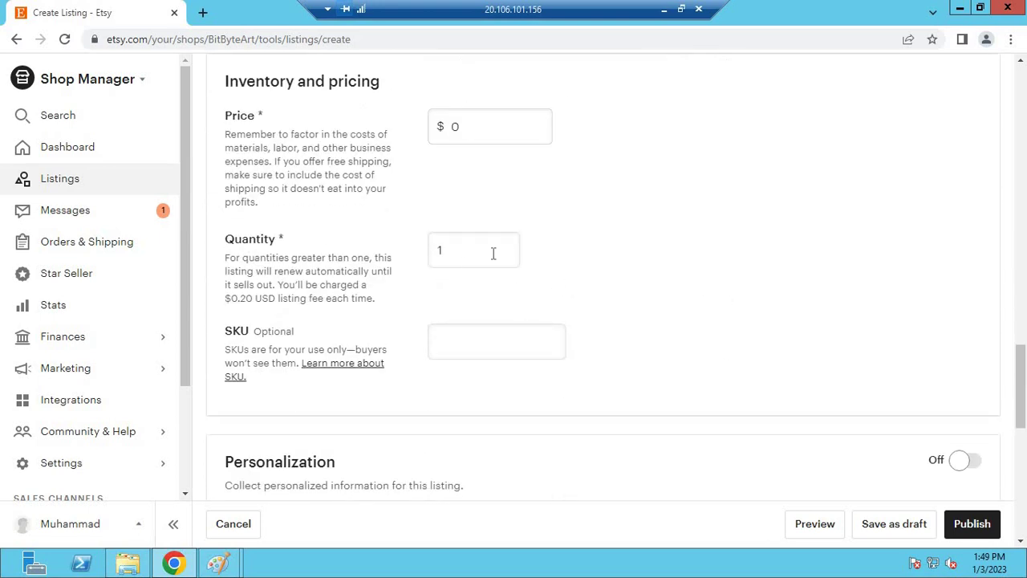
{"action": "double_click", "coordinate": [494, 252]}
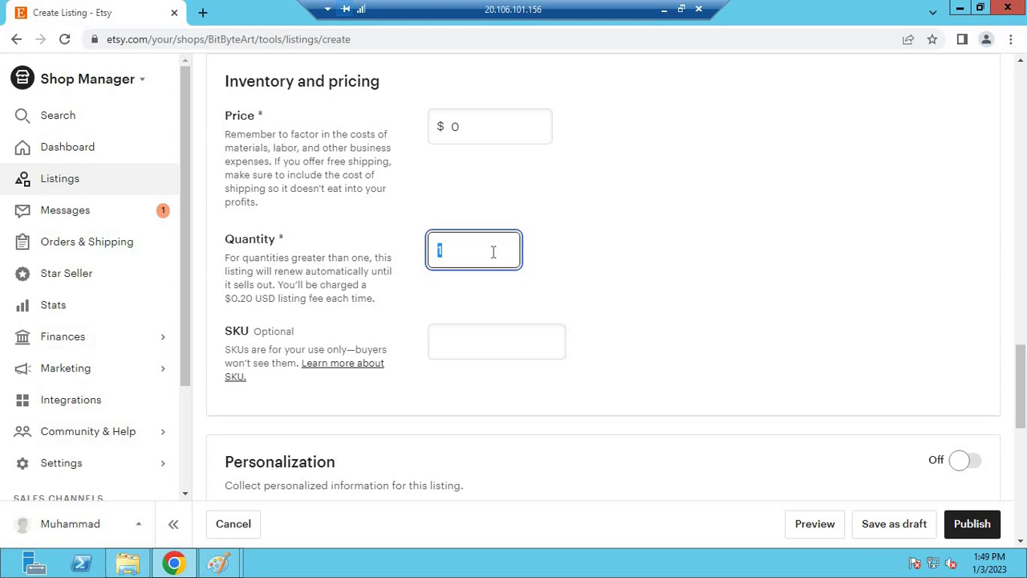
{"action": "left_click", "coordinate": [612, 233]}
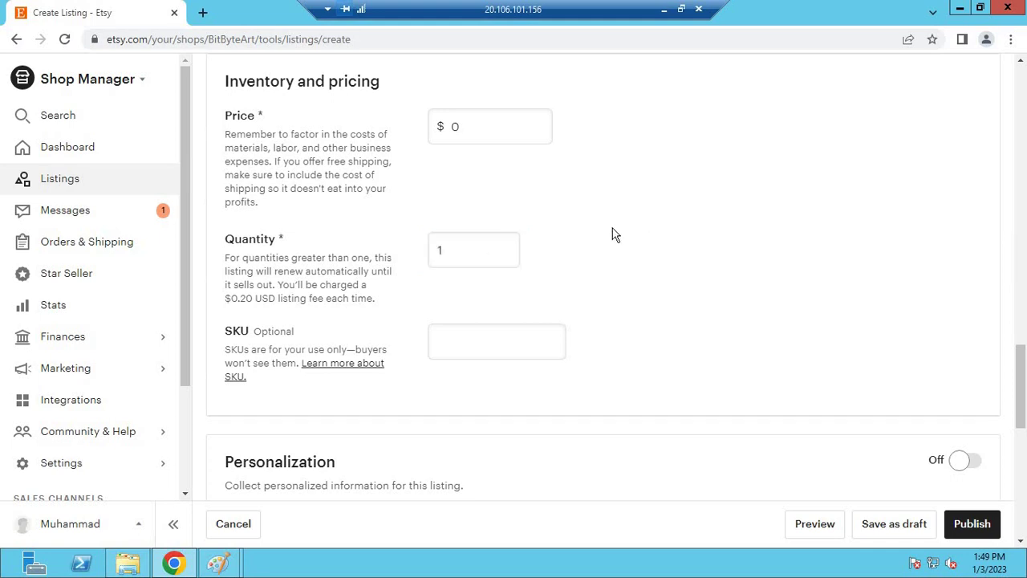
{"action": "scroll", "coordinate": [612, 233], "scroll_direction": "down", "scroll_amount": 2}
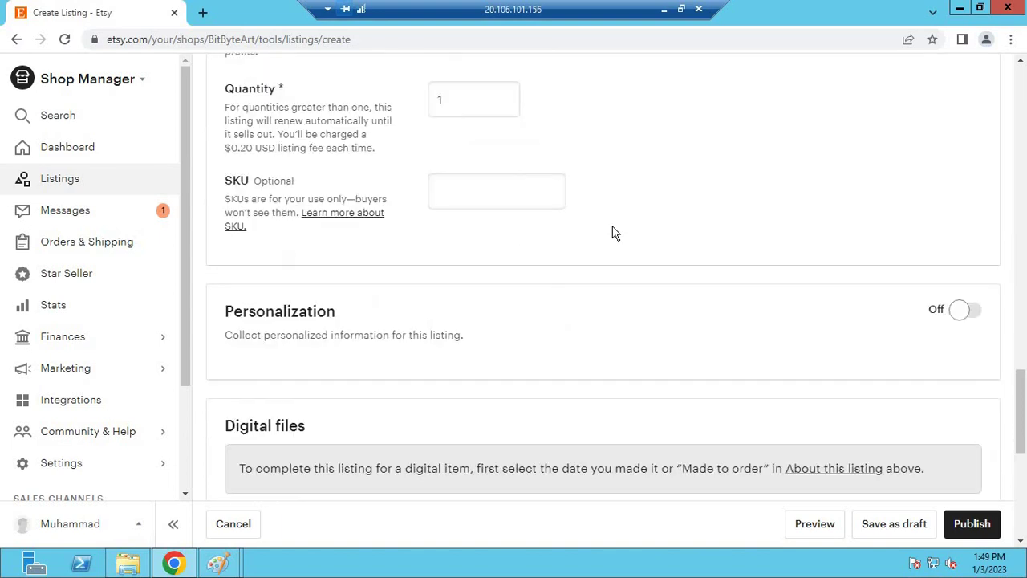
{"action": "scroll", "coordinate": [612, 233], "scroll_direction": "down", "scroll_amount": 2}
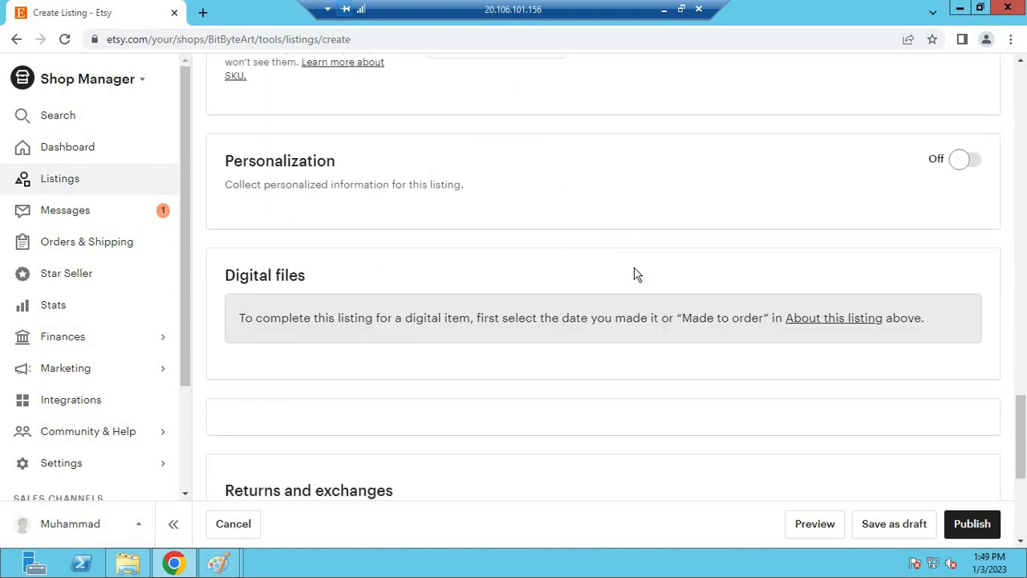
{"action": "scroll", "coordinate": [552, 272], "scroll_direction": "up", "scroll_amount": 3}
{"action": "scroll", "coordinate": [552, 273], "scroll_direction": "up", "scroll_amount": 12}
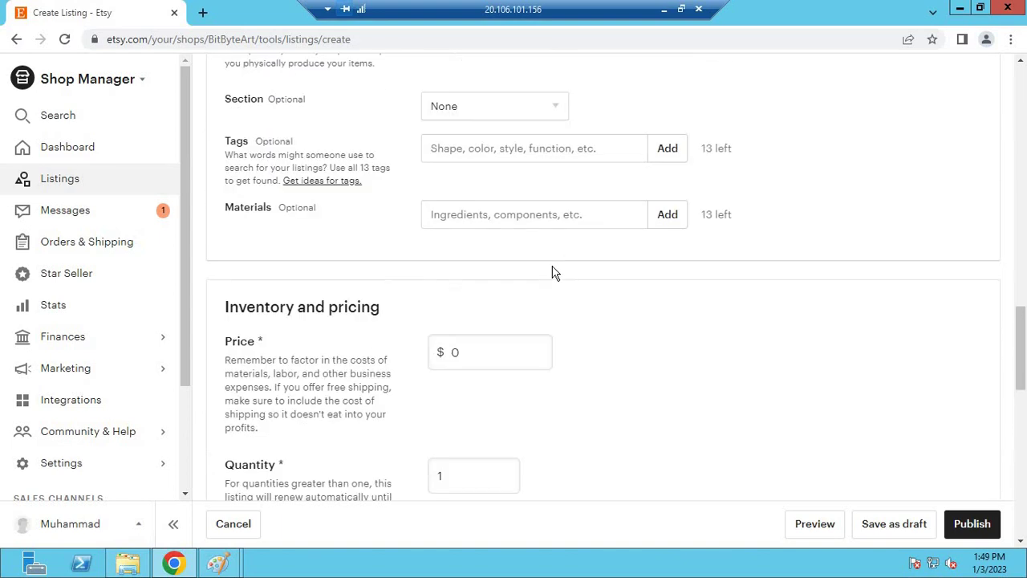
{"action": "scroll", "coordinate": [616, 330], "scroll_direction": "down", "scroll_amount": 8}
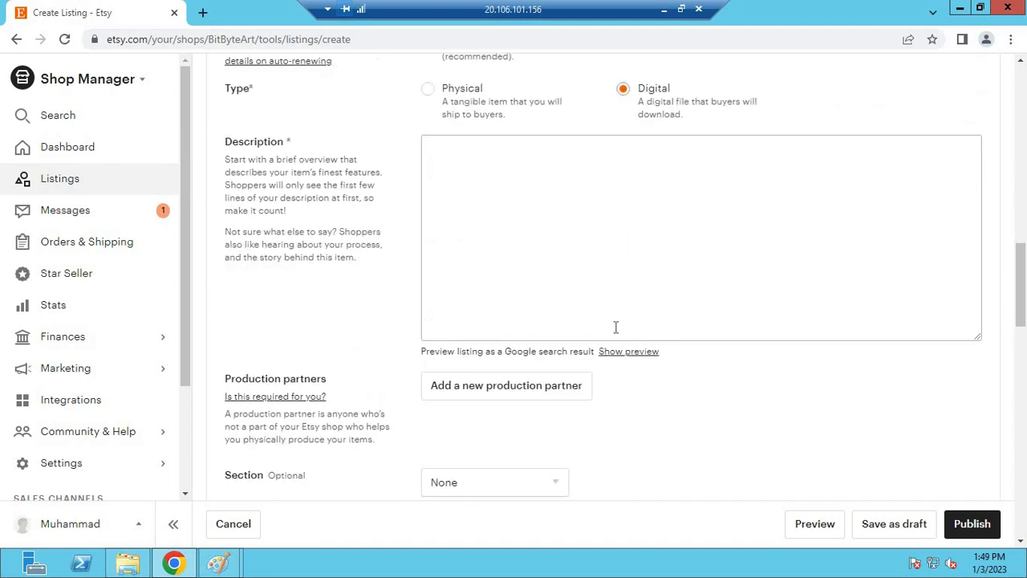
- Set About this listing to I did, A supply or tool to make things, 2020 - 2023
{"action": "scroll", "coordinate": [614, 329], "scroll_direction": "up", "scroll_amount": 9}
{"action": "scroll", "coordinate": [615, 329], "scroll_direction": "up", "scroll_amount": 2}
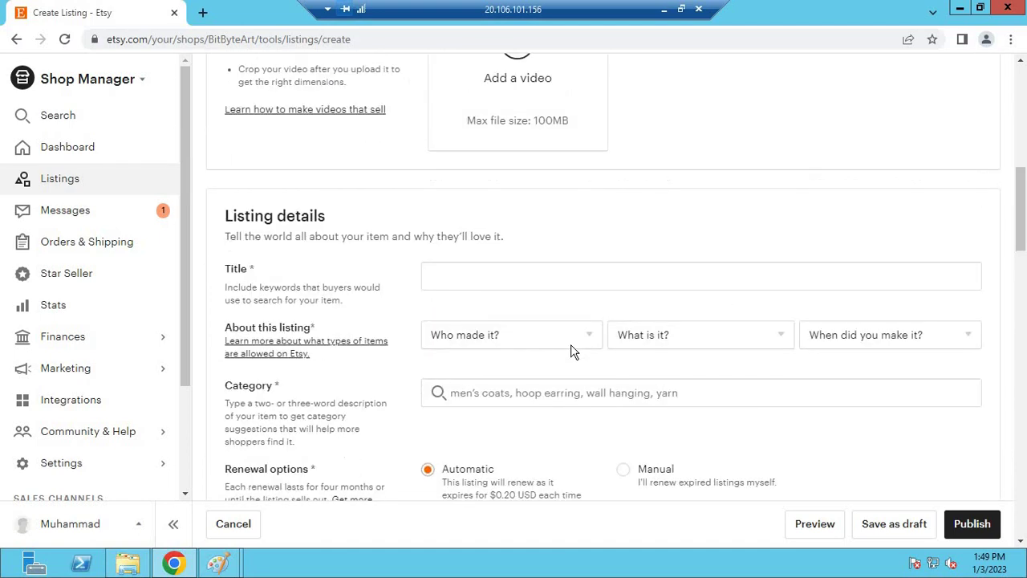
{"action": "left_click", "coordinate": [529, 341]}
{"action": "left_click", "coordinate": [573, 383]}
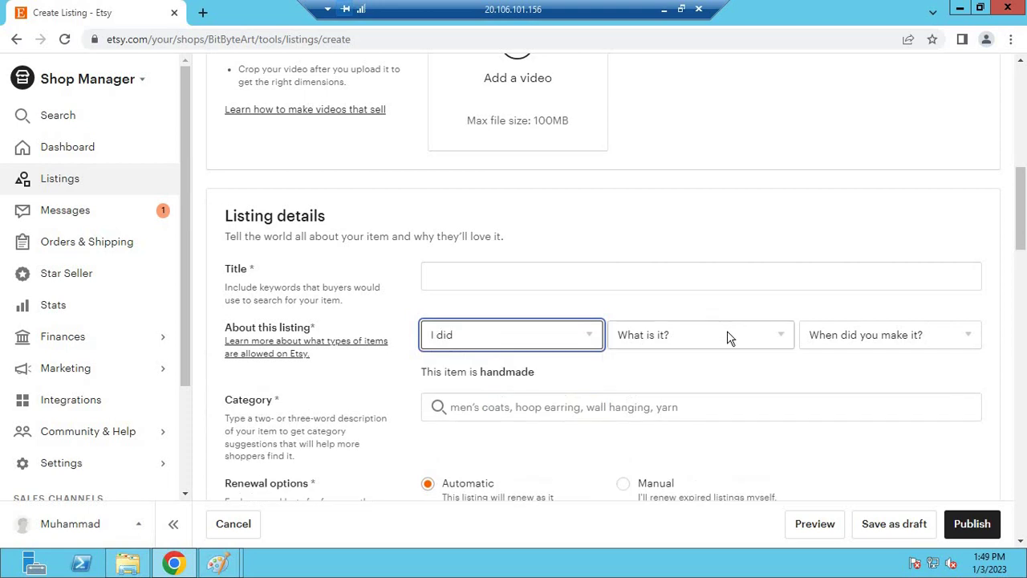
{"action": "left_click", "coordinate": [727, 337]}
{"action": "key", "text": "Tab"}
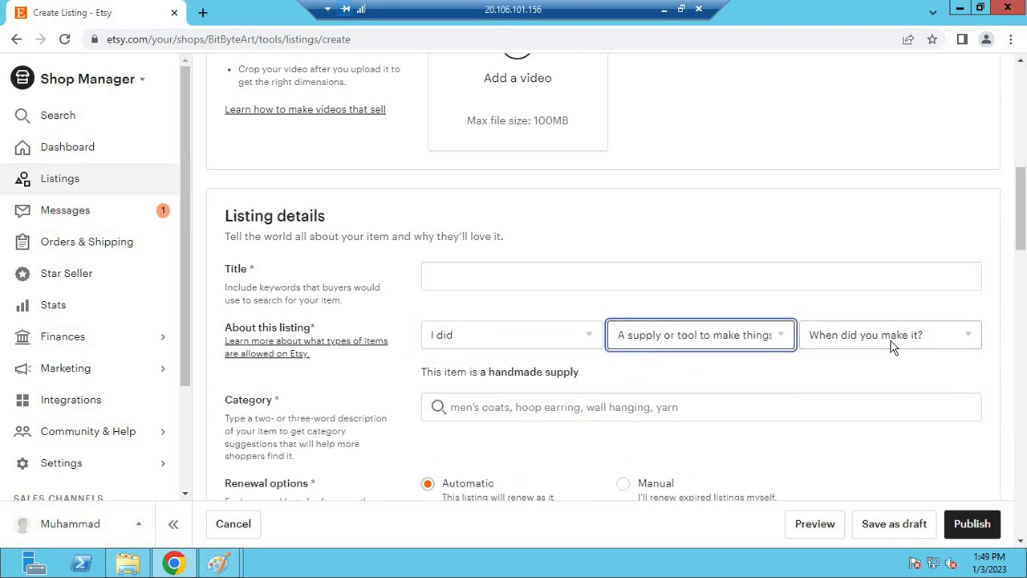
{"action": "left_click", "coordinate": [842, 341]}
{"action": "left_click", "coordinate": [851, 178]}
{"action": "left_click", "coordinate": [693, 235]}
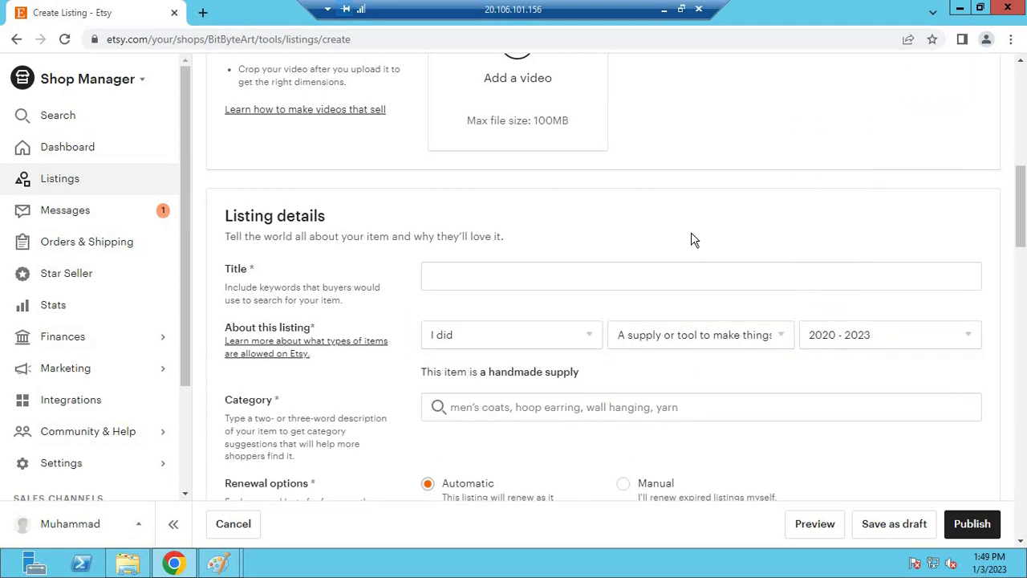
{"action": "scroll", "coordinate": [692, 237], "scroll_direction": "down", "scroll_amount": 15}
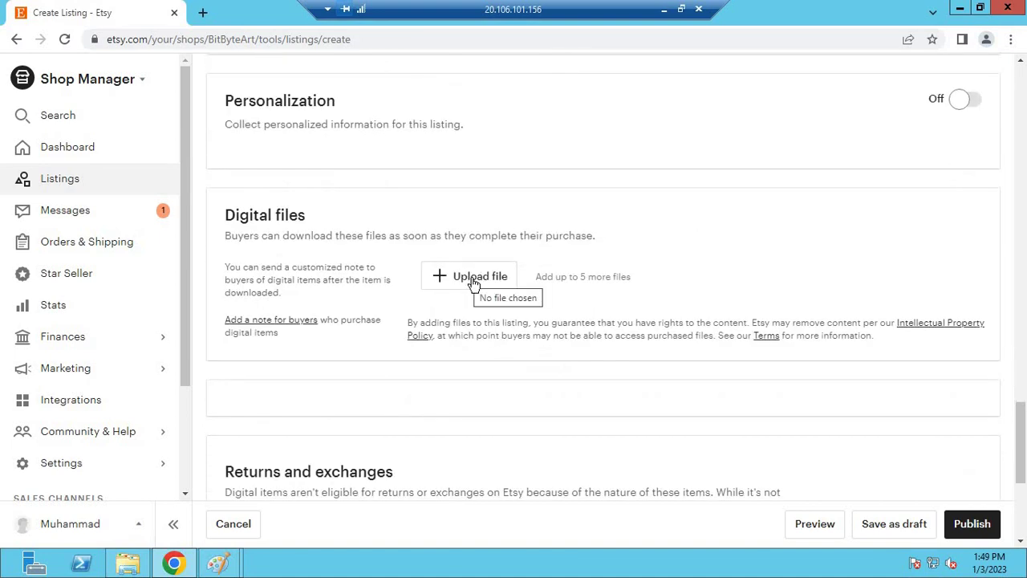
{"action": "scroll", "coordinate": [768, 252], "scroll_direction": "down", "scroll_amount": 2}
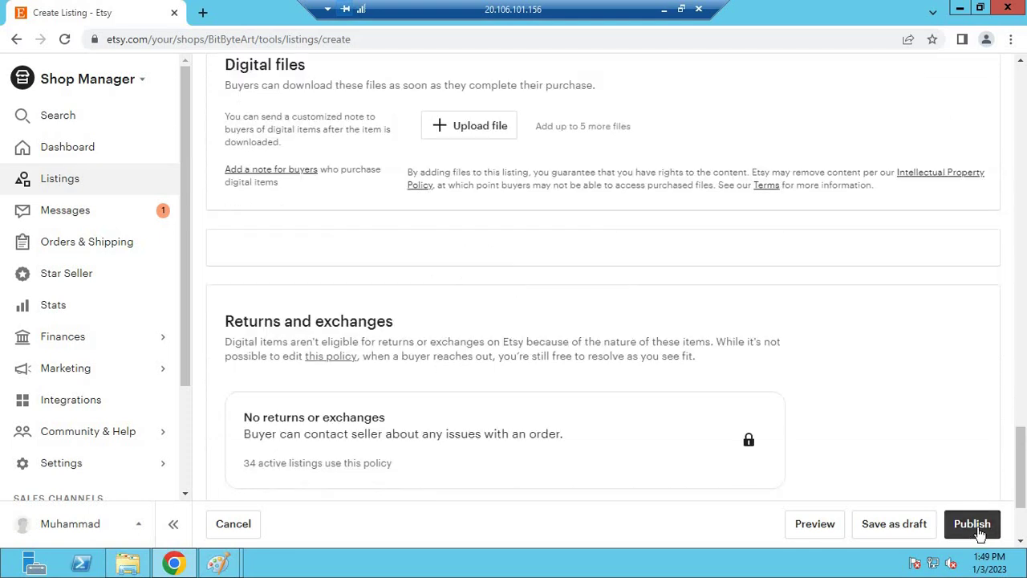